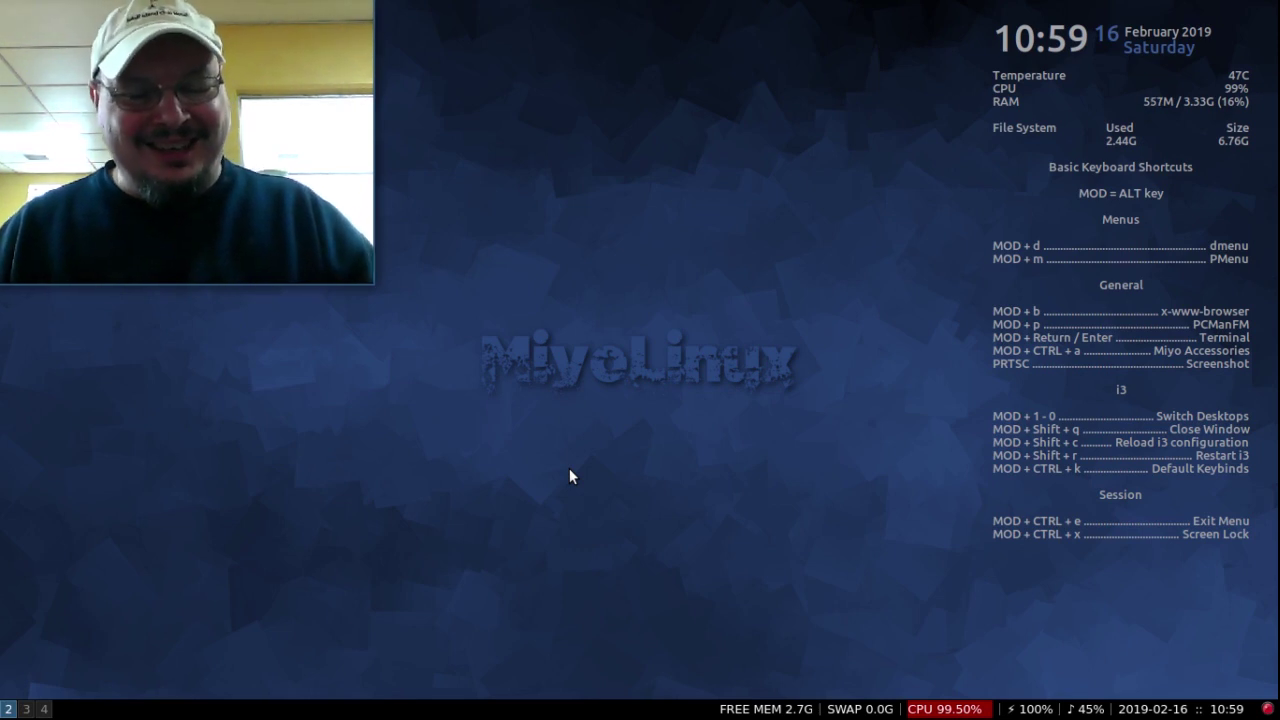
Step: Switch to workspace 1, bring up the dmenu launcher to view its application list, and dismiss it
key(alt+1)
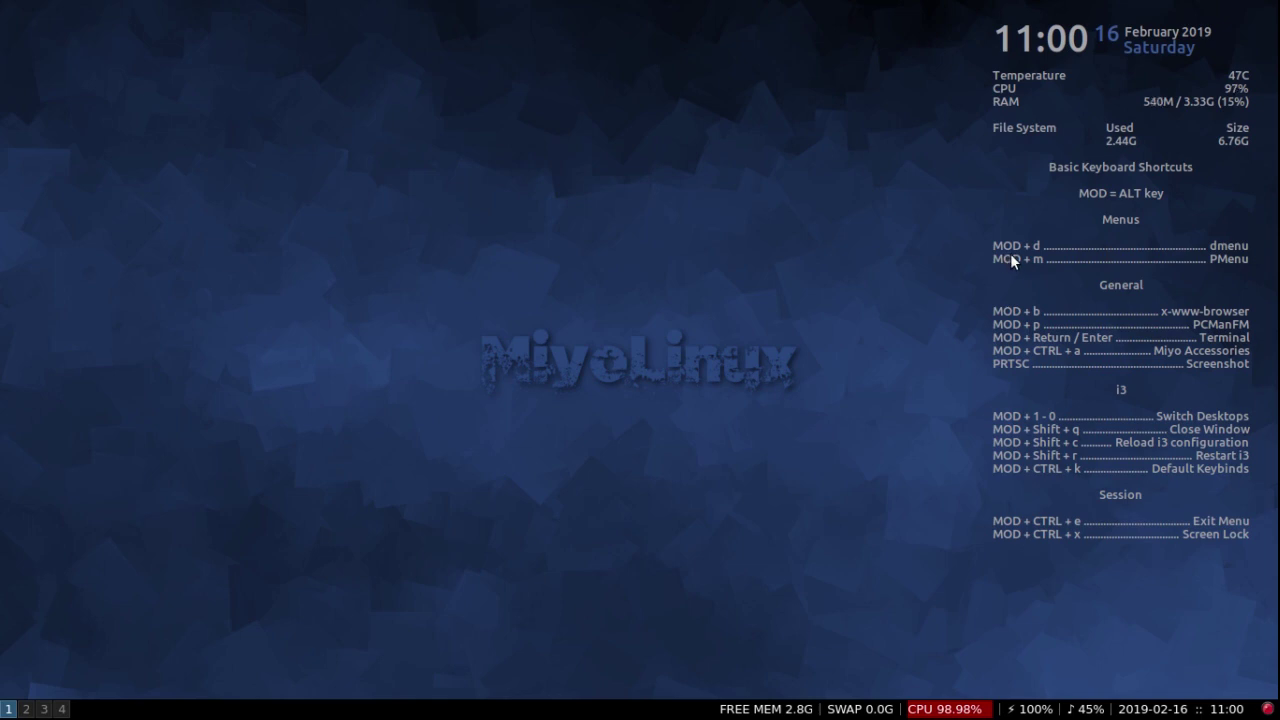
key(alt+d)
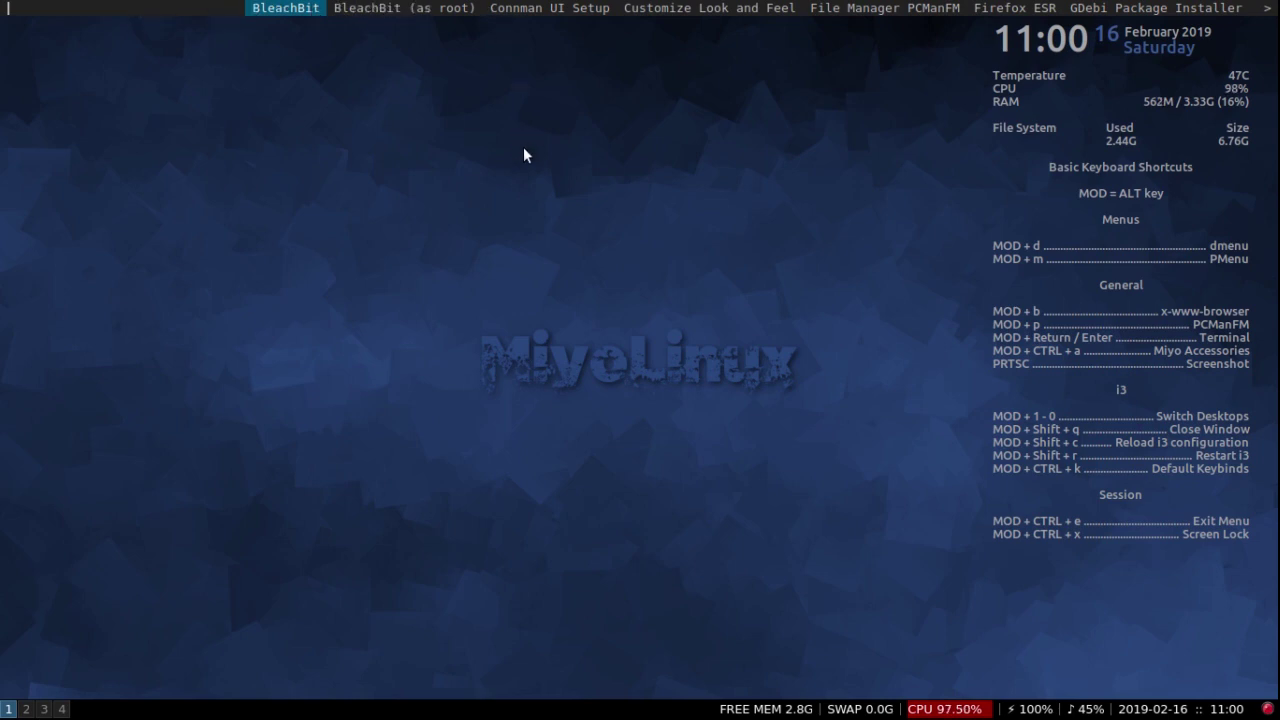
key(Escape)
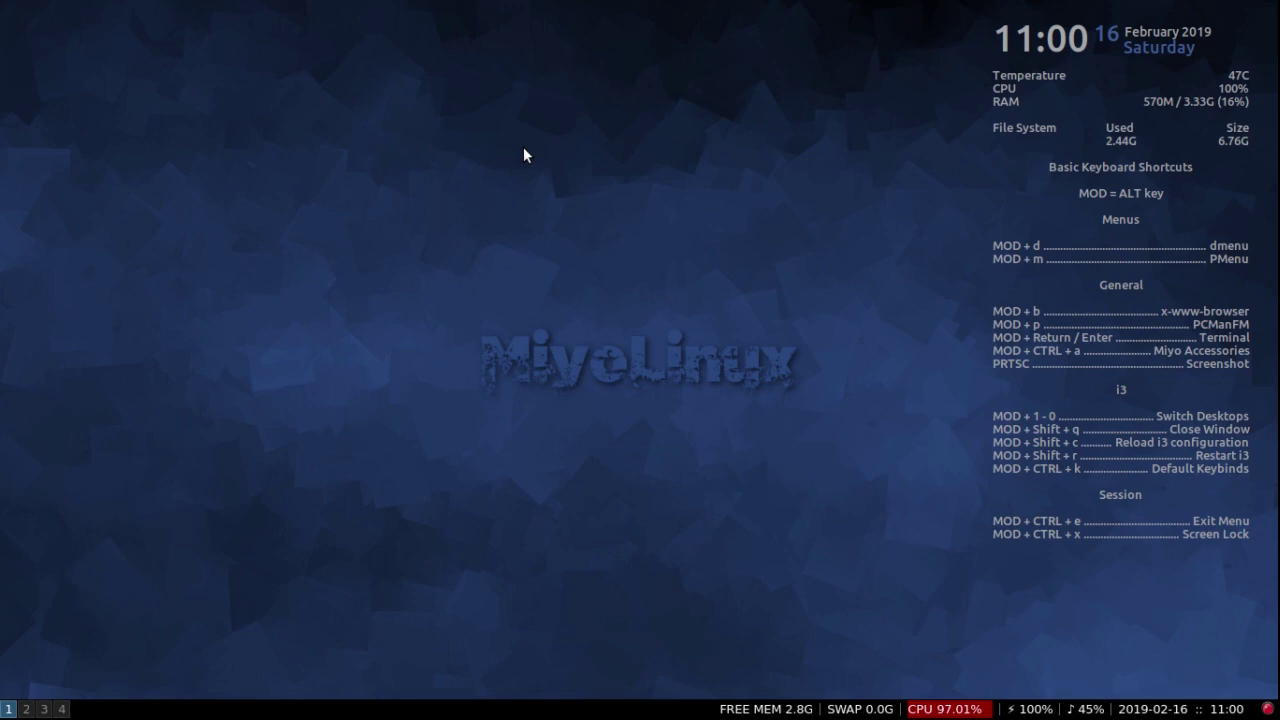
Step: Browse the Accessories, Internet and Preferences categories in PMenu, open the Notifications settings, and move their window away from the desktop info display
key(alt+m)
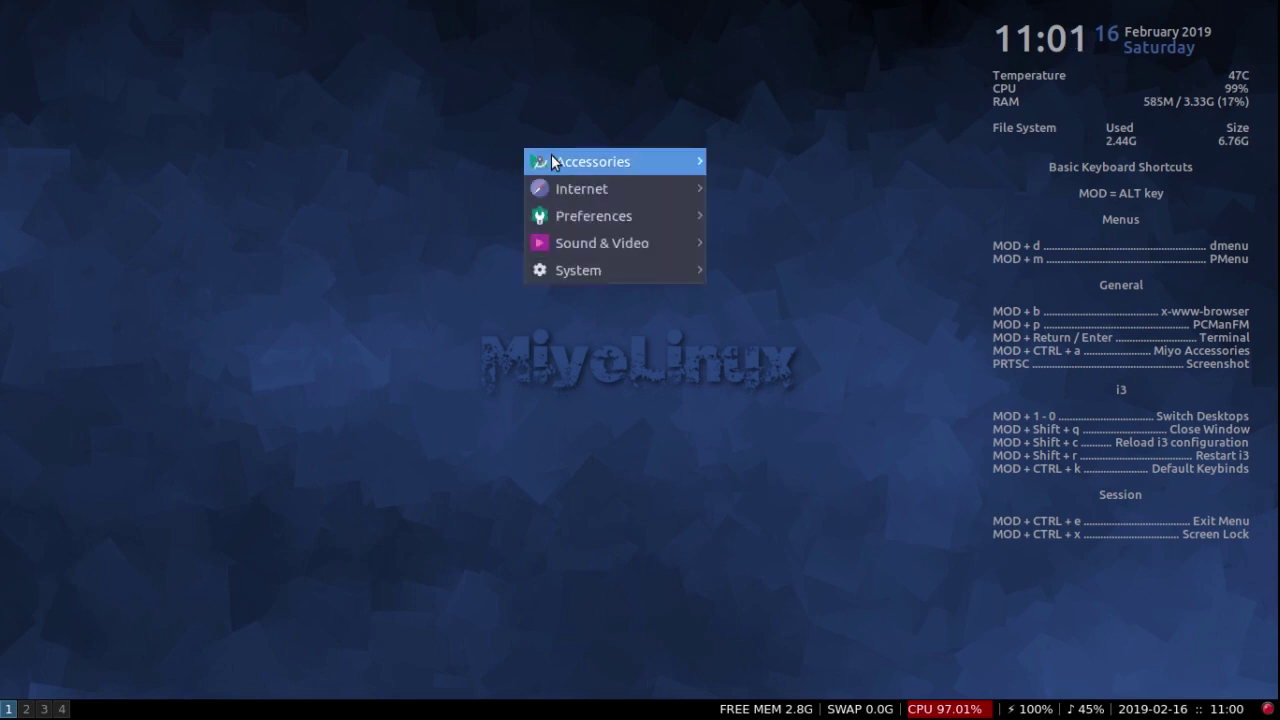
mouse_move(553, 160)
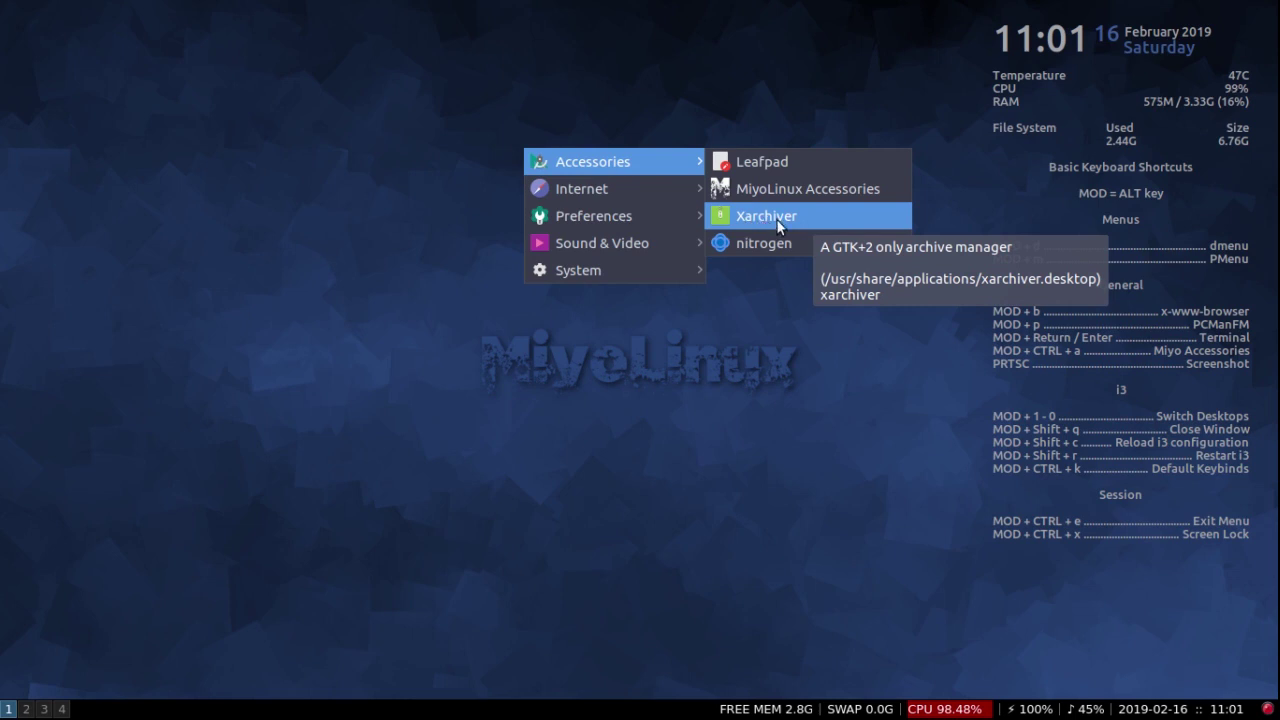
mouse_move(641, 199)
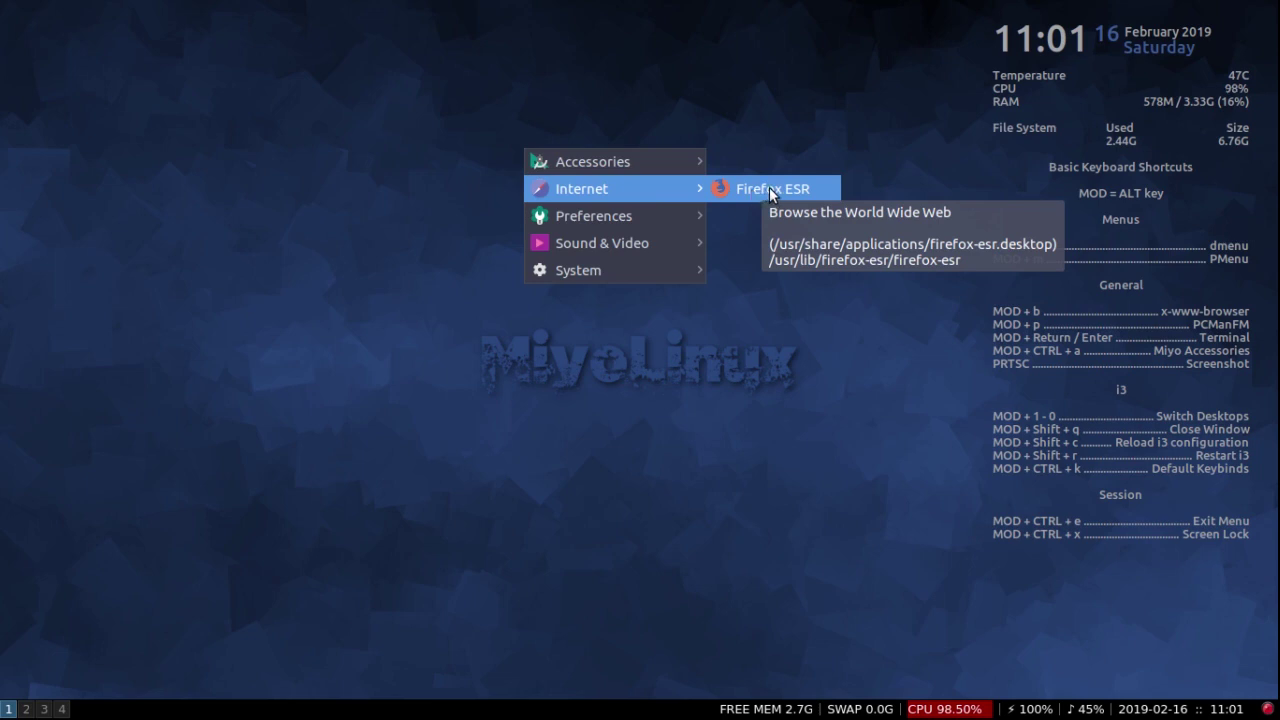
mouse_move(611, 221)
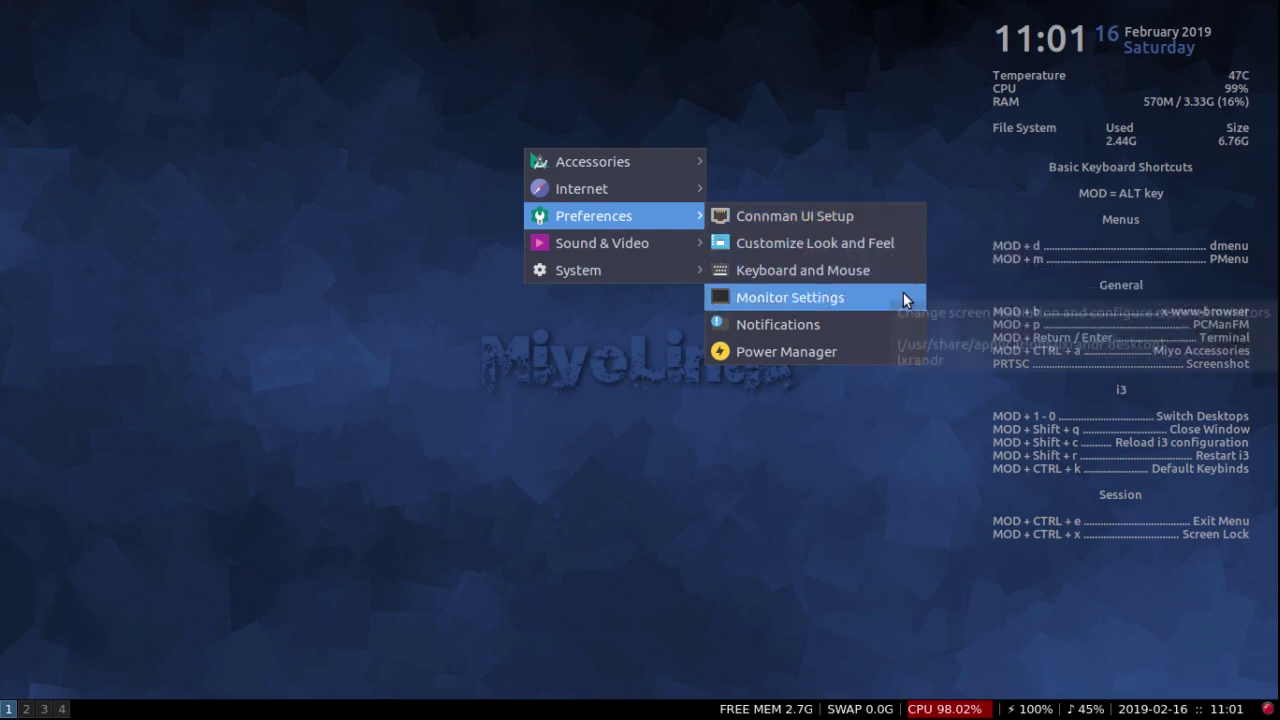
click(768, 324)
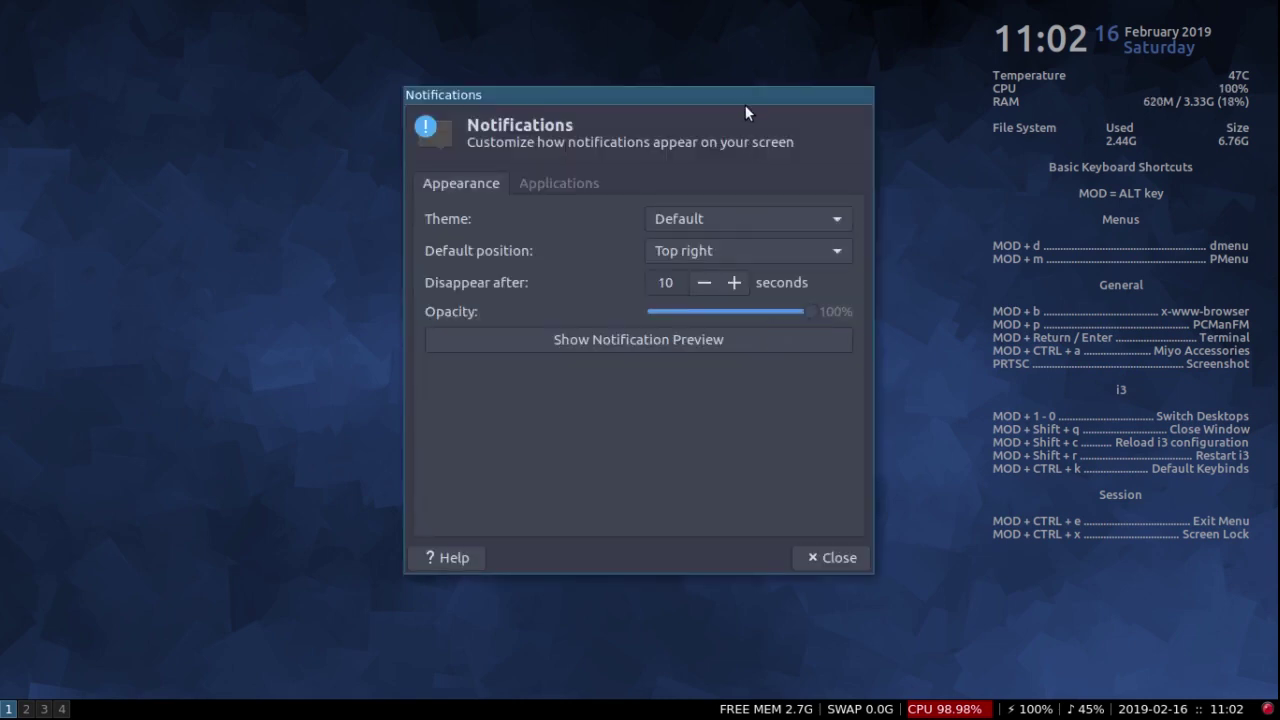
drag(743, 99, 552, 89)
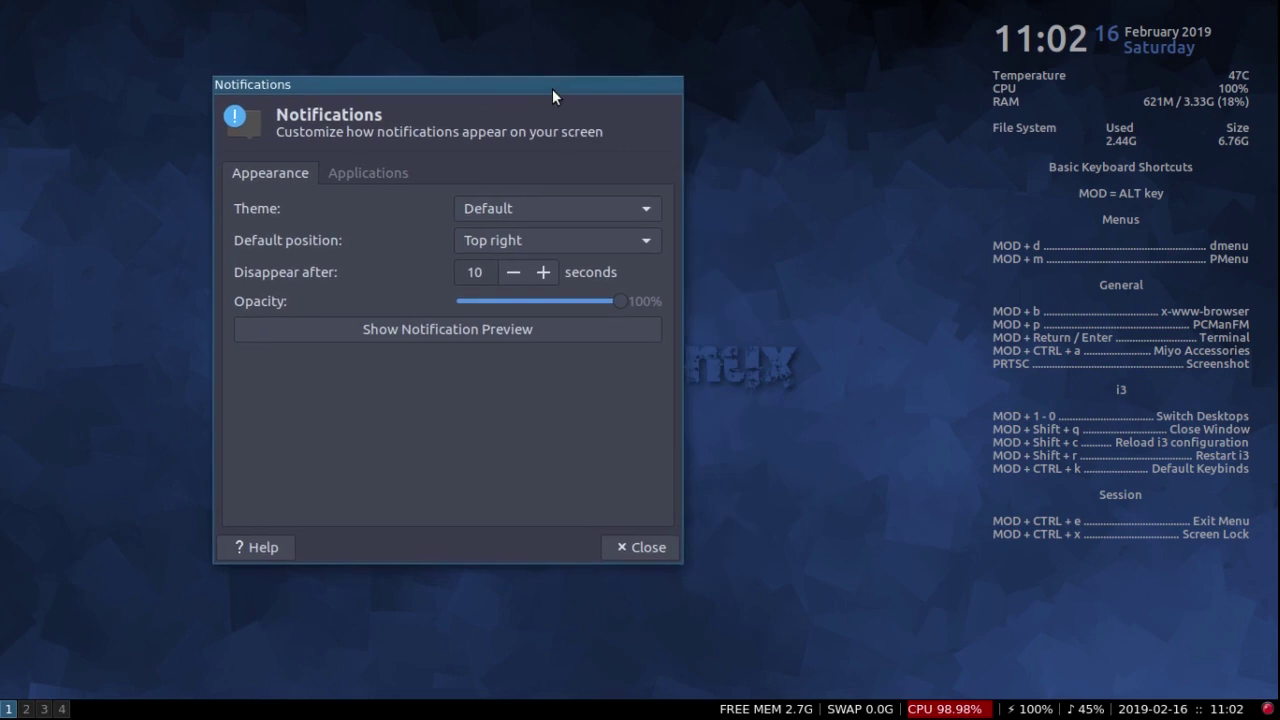
Step: Show a notification preview, close the Notifications settings, and dismiss the preview
click(449, 339)
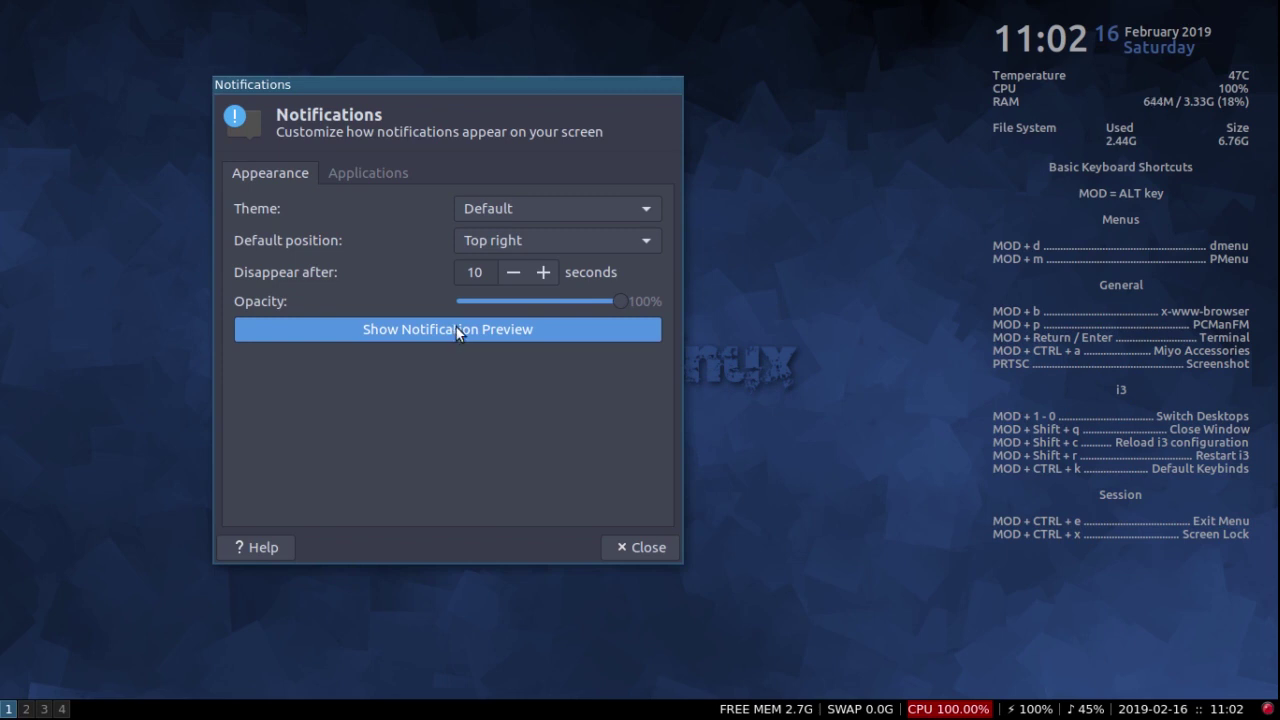
click(456, 327)
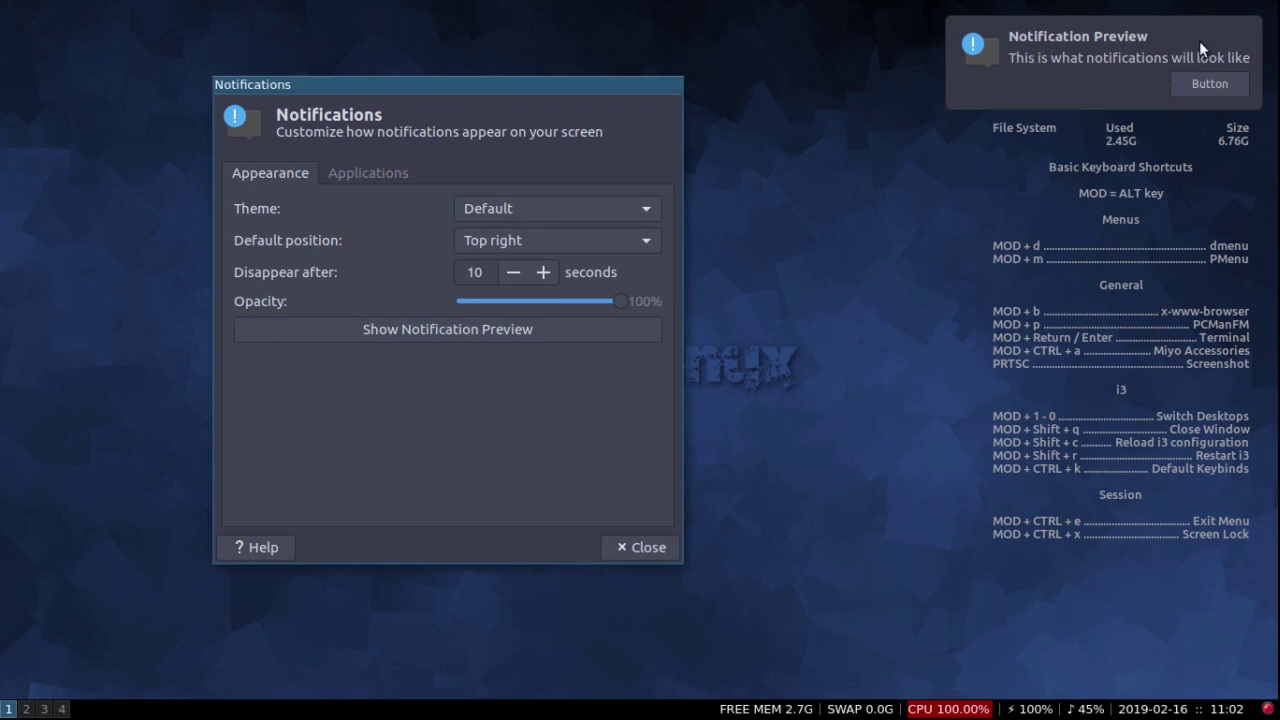
click(644, 546)
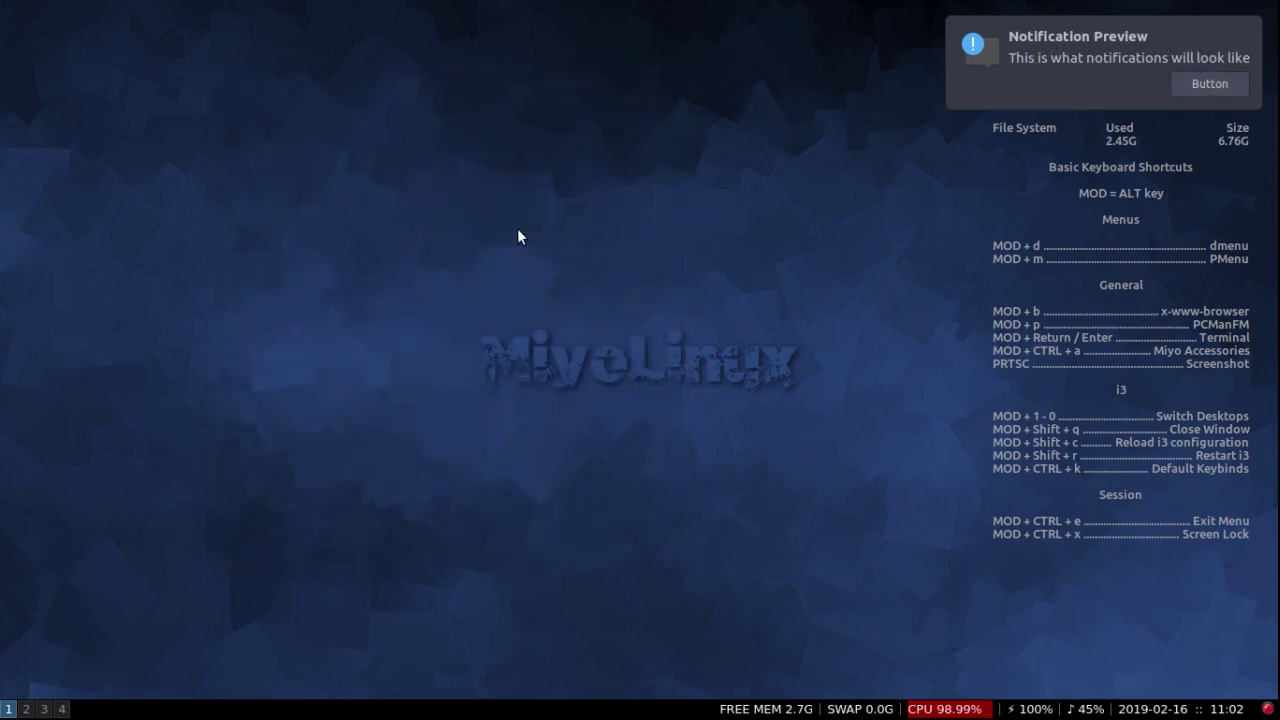
click(1188, 88)
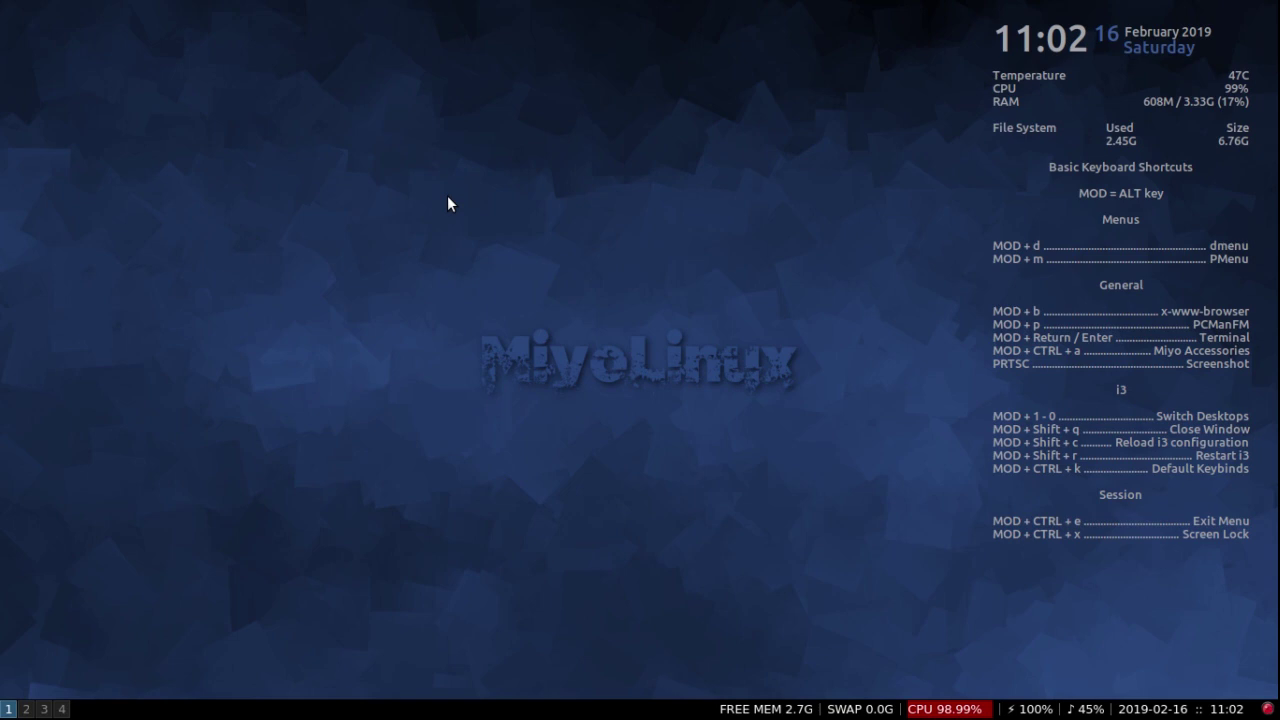
Step: Reopen PMenu on the desktop, look through its Preferences, Sound & Video, System and Accessories categories, and close it
right_click(447, 196)
mouse_move(510, 266)
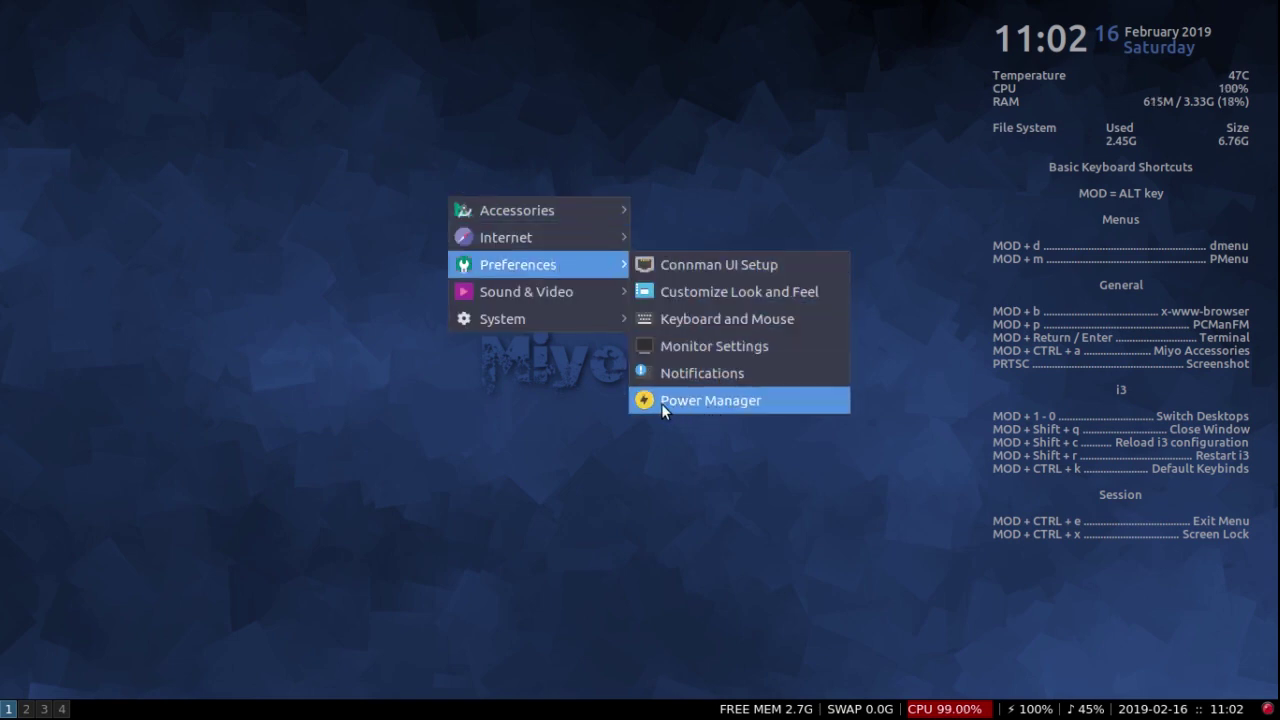
mouse_move(540, 289)
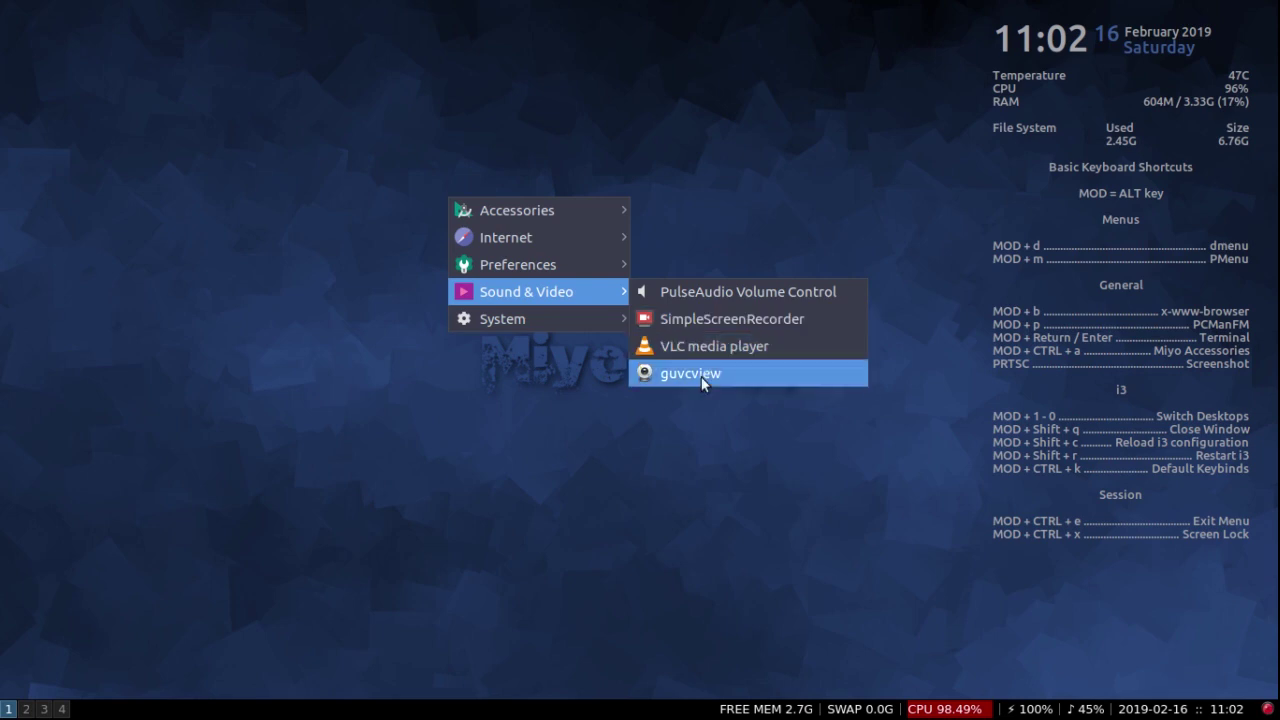
mouse_move(533, 316)
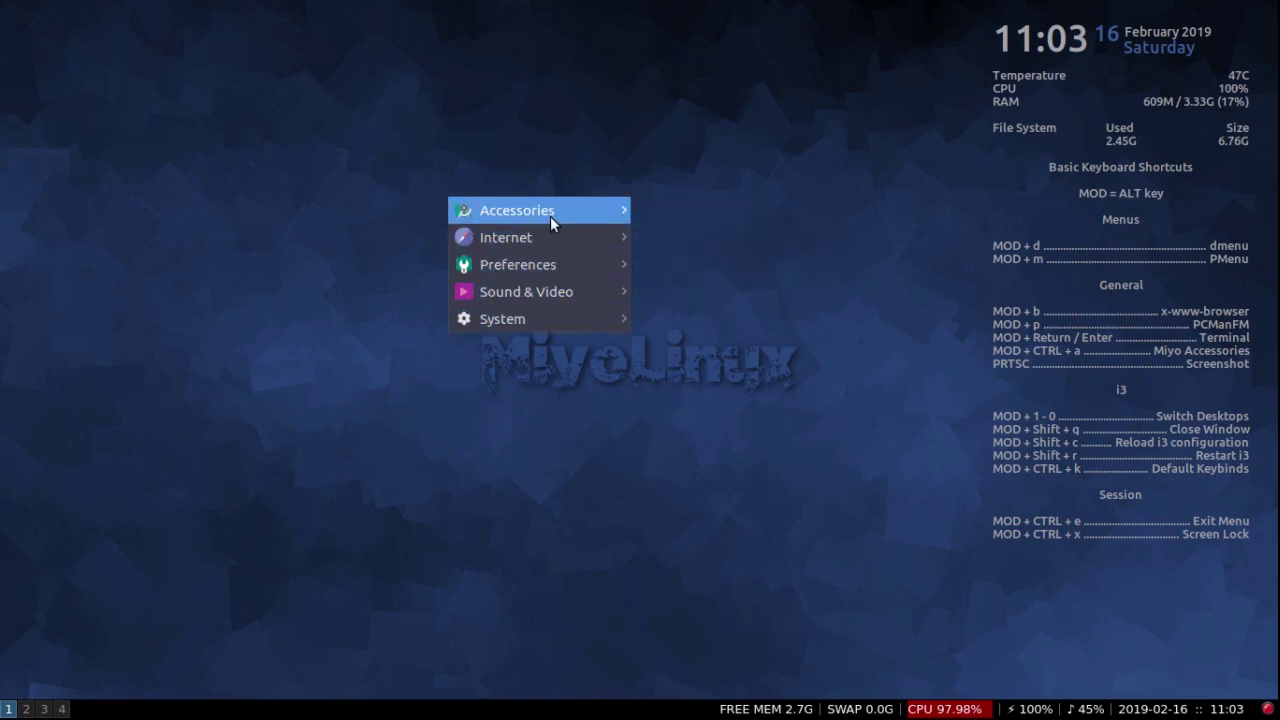
mouse_move(559, 214)
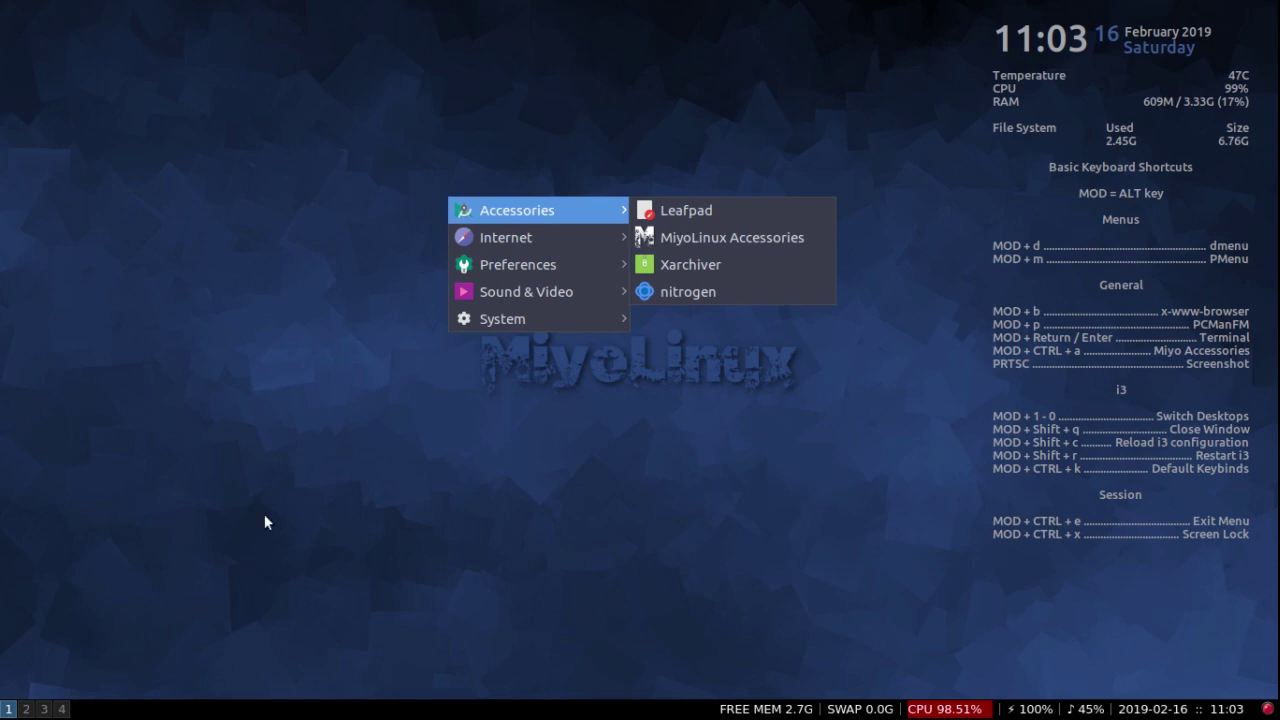
click(182, 573)
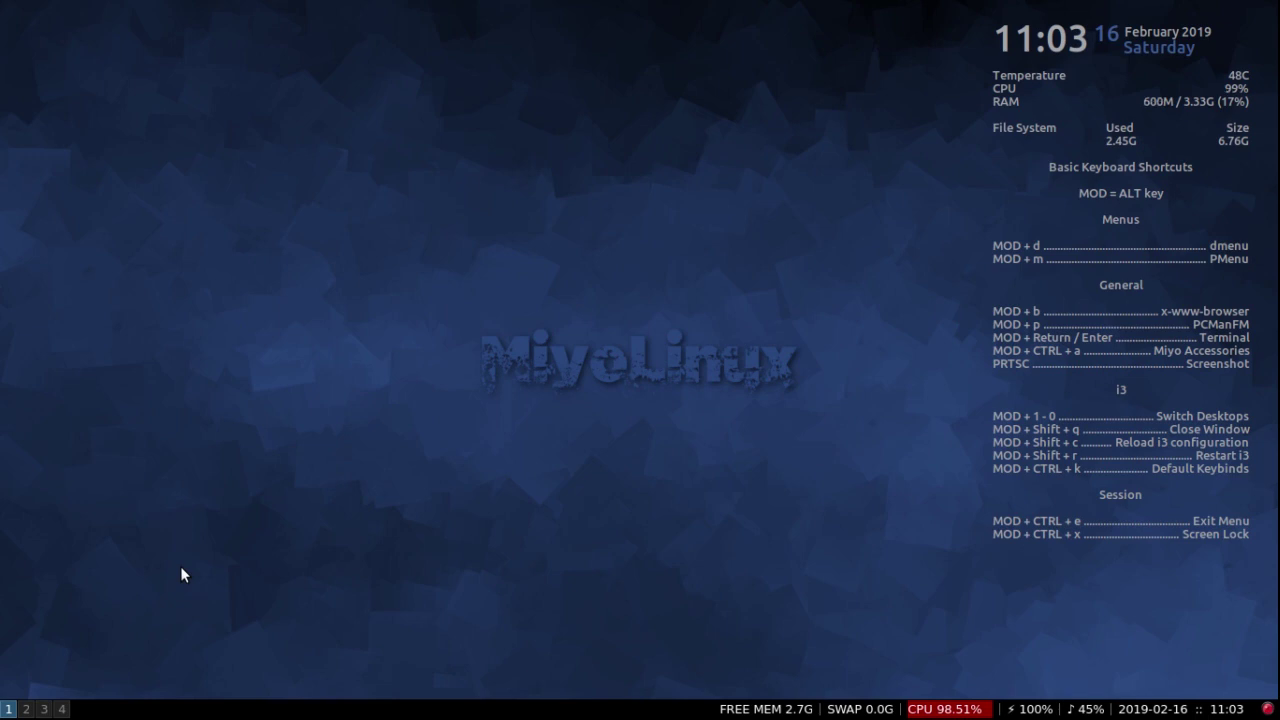
Step: Open PMenu near the desktop's lower edge, look at its System and Accessories submenus, and close it
right_click(182, 573)
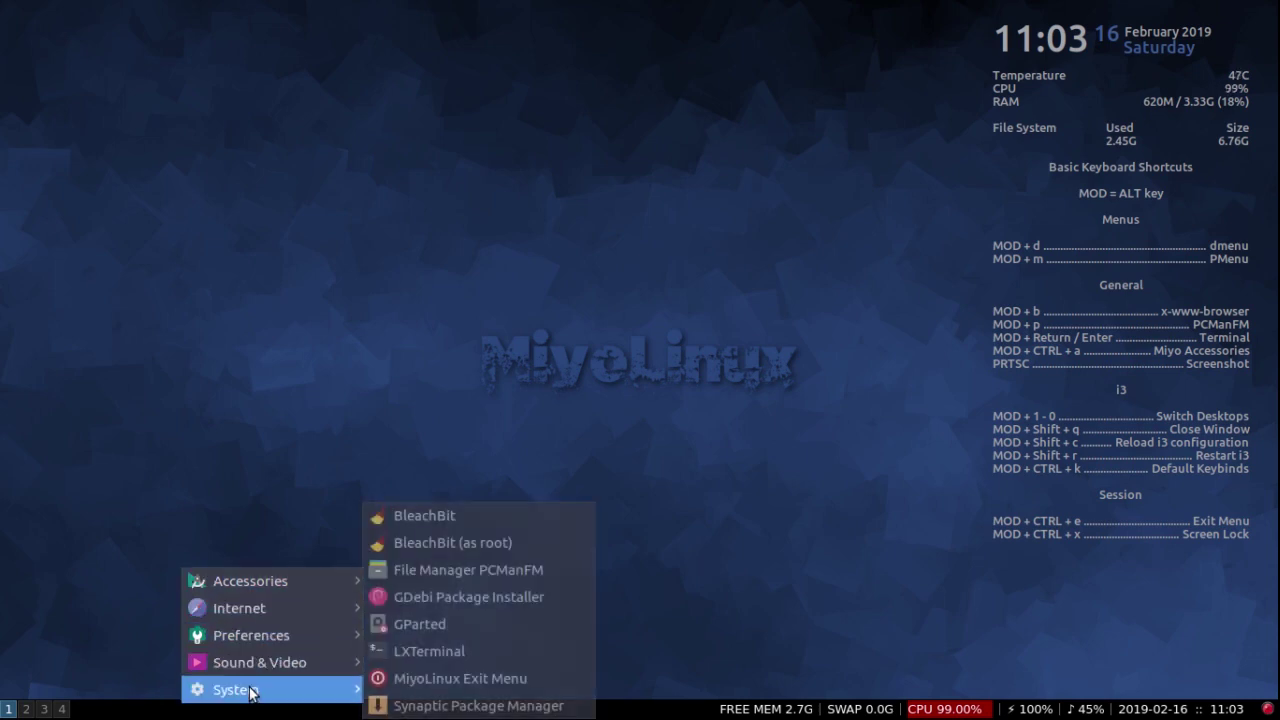
mouse_move(293, 577)
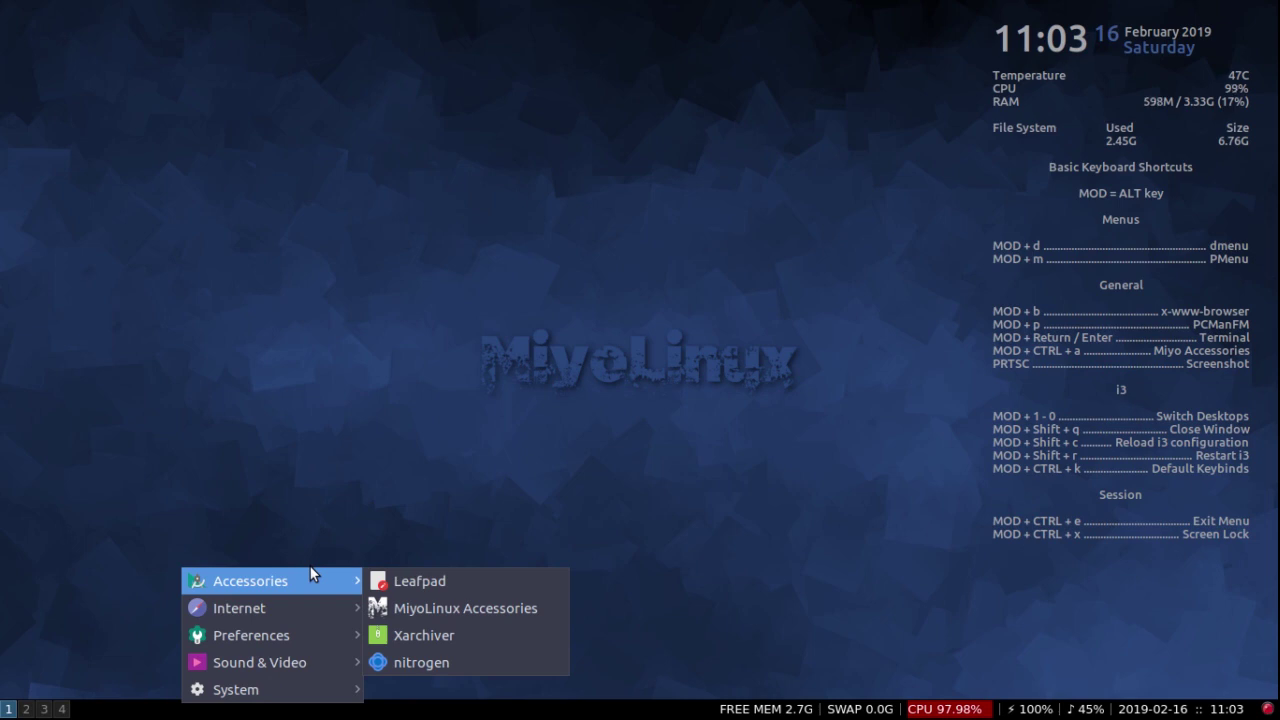
click(412, 380)
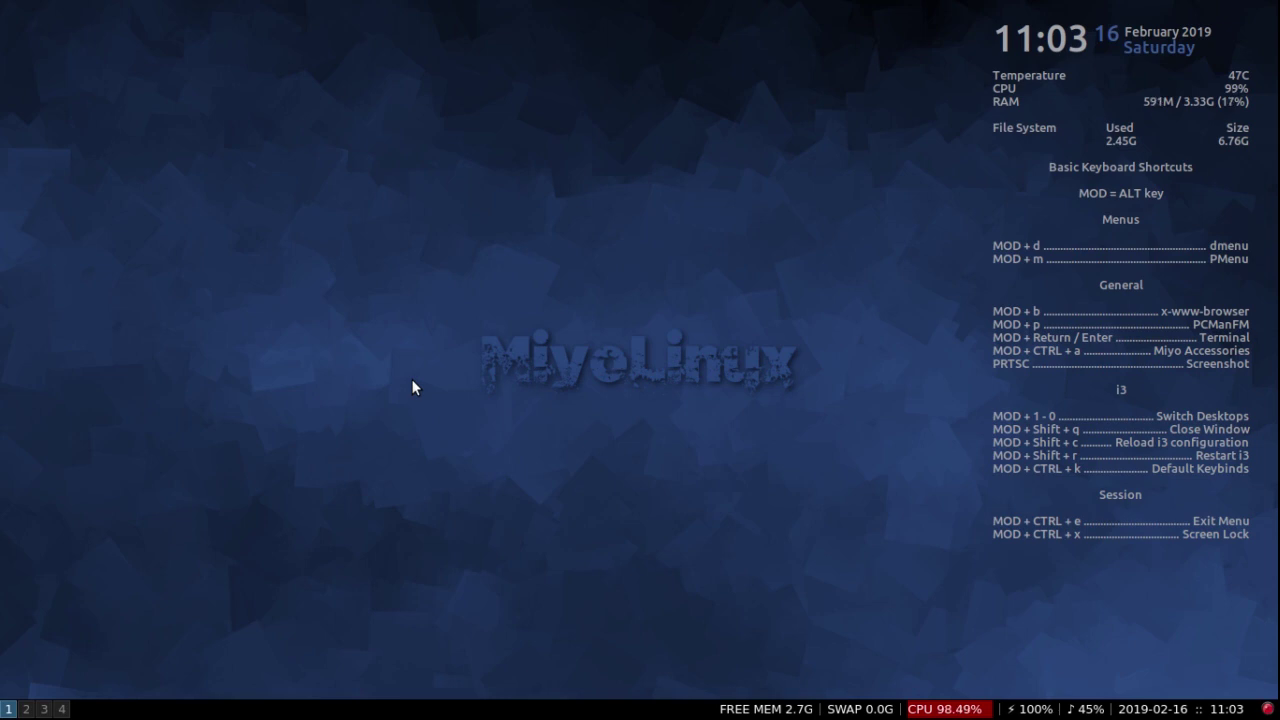
Step: Open the i3 config file from MiyoLinux Accessories and find its Miyo Specific Keybinds section
key(ctrl+alt+a)
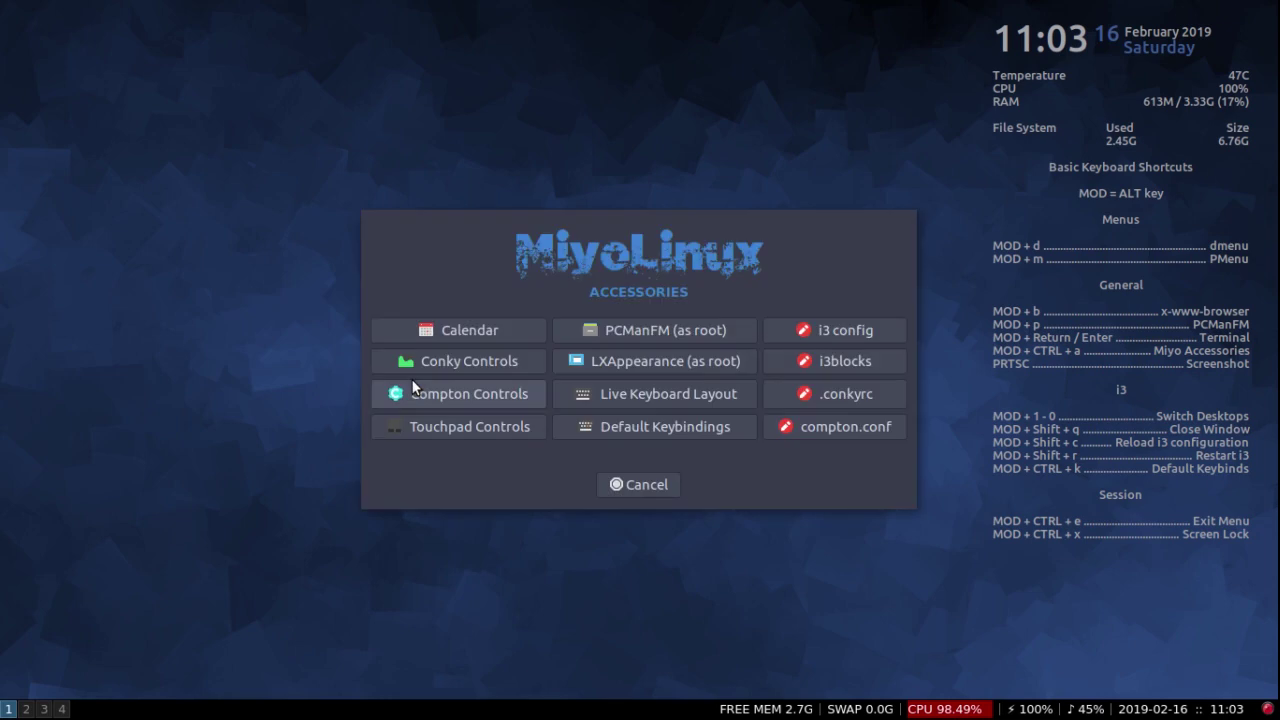
click(842, 334)
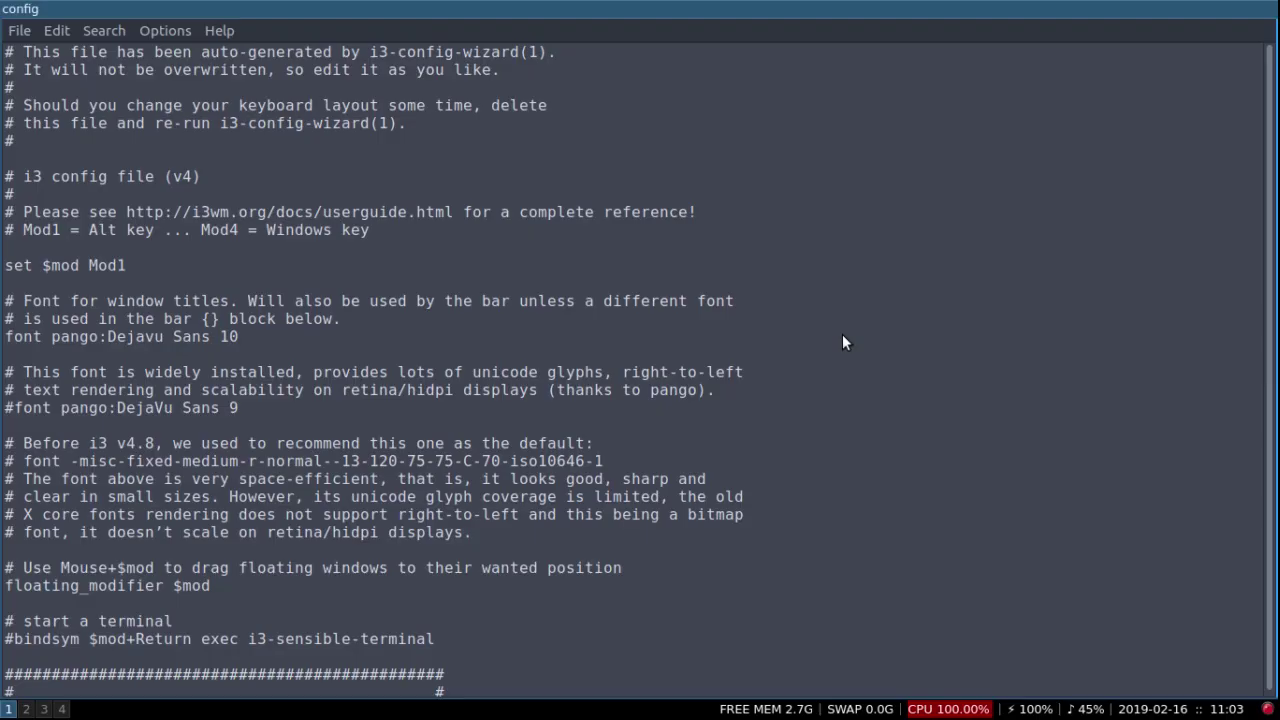
scroll(244, 263, down, 15)
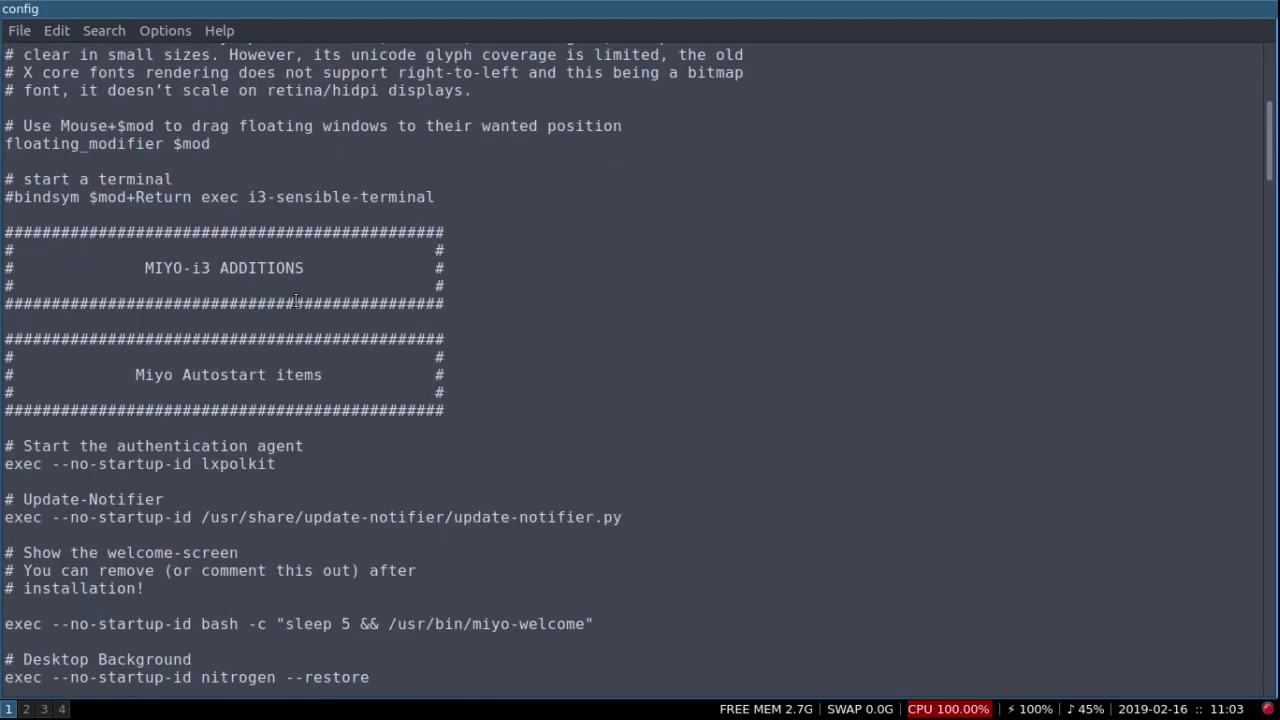
scroll(296, 304, down, 7)
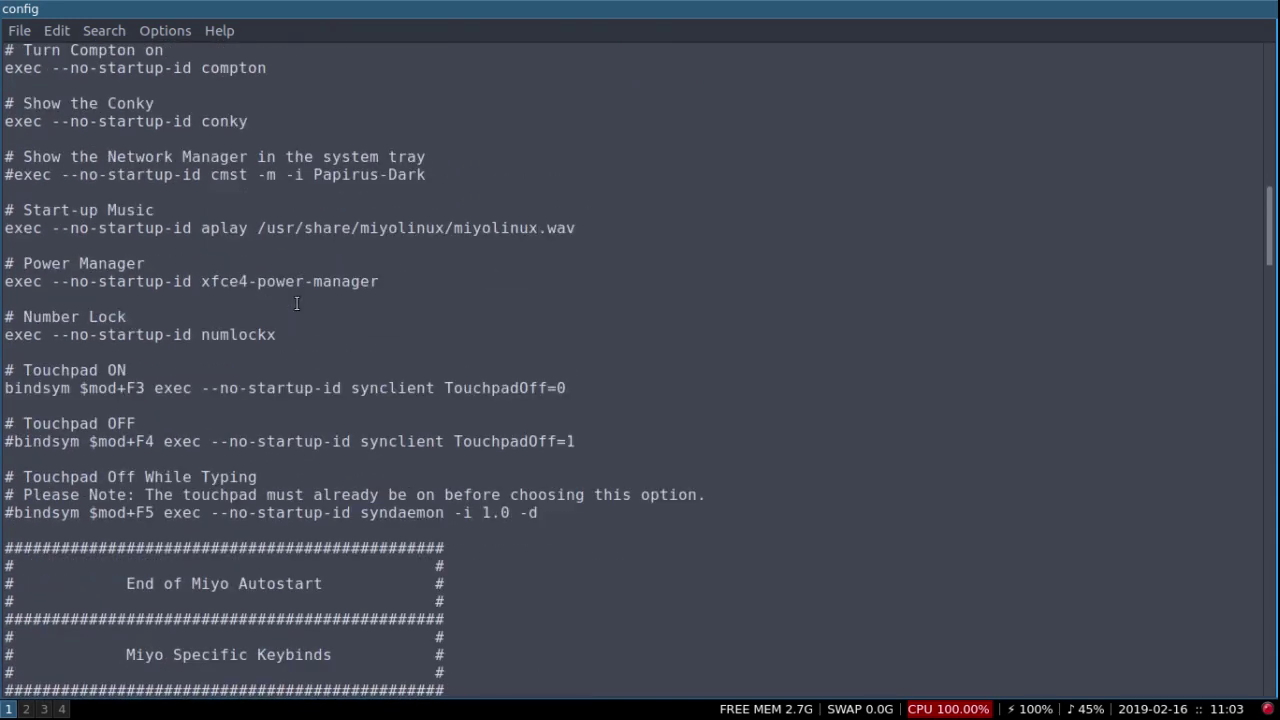
scroll(303, 304, down, 7)
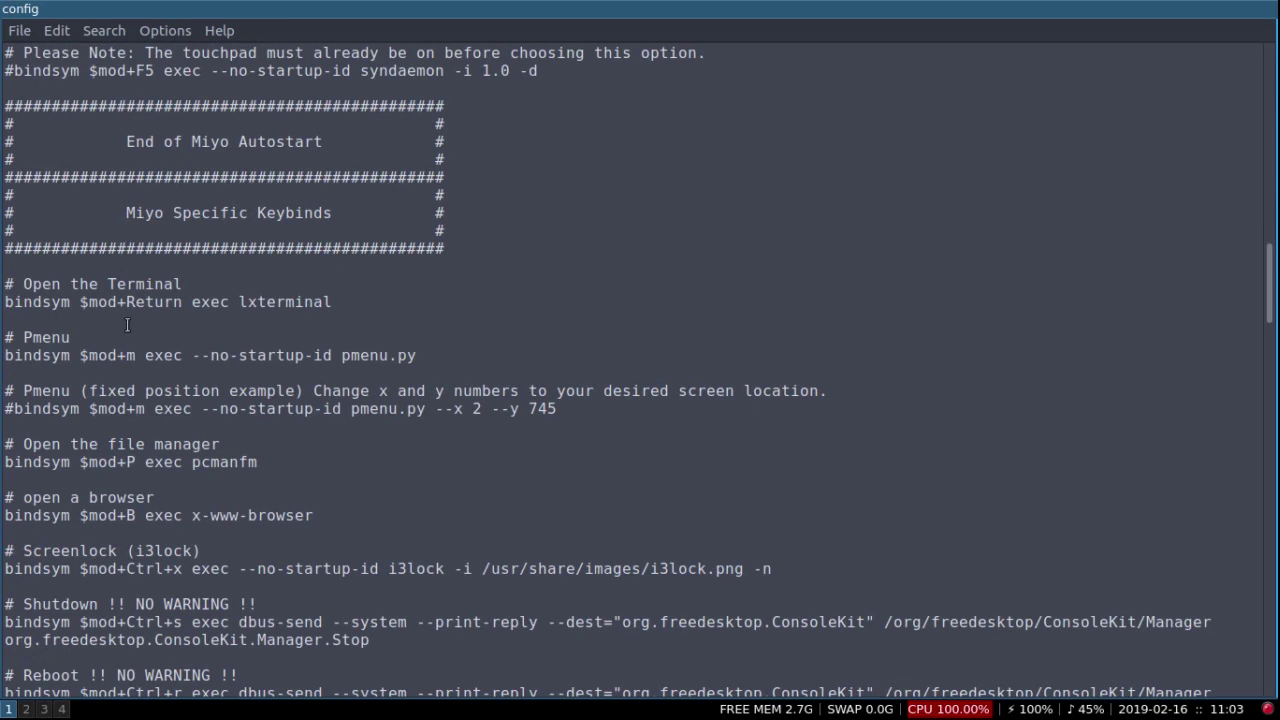
scroll(117, 354, down, 2)
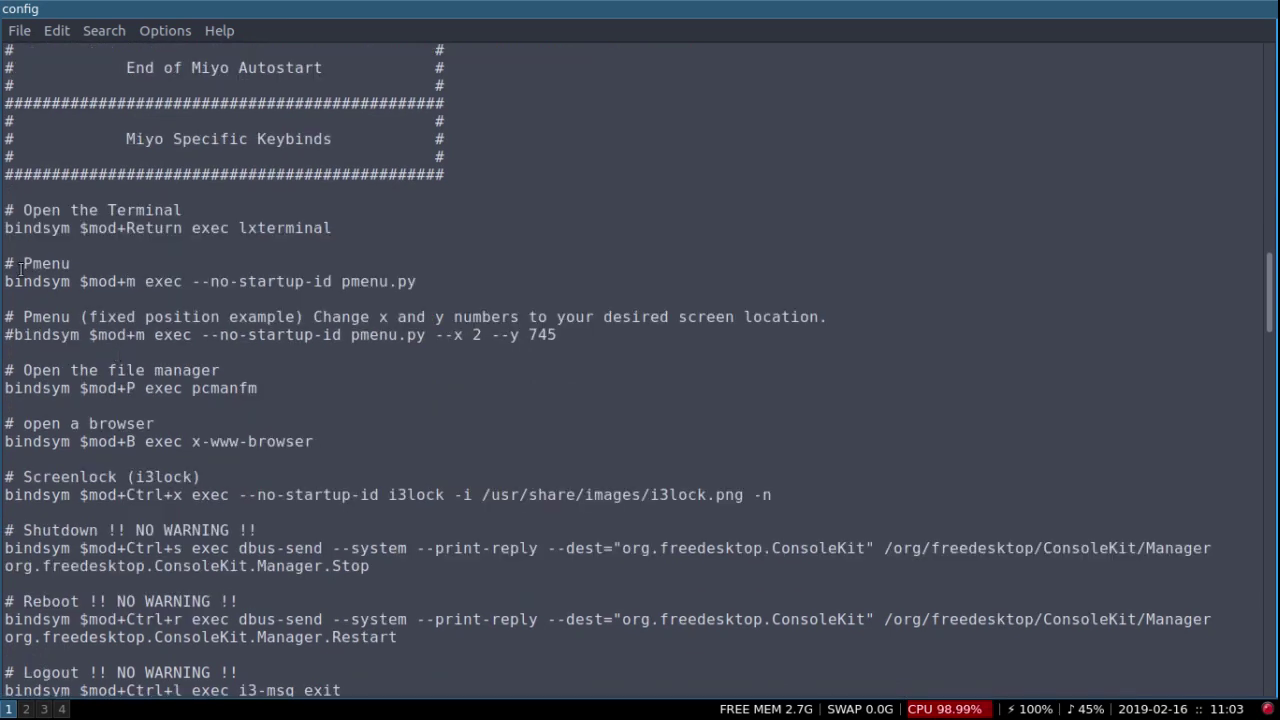
Step: Examine the Miyo Specific Keybinds heading, the standard Pmenu binding and the fixed-position Pmenu example
drag(126, 139, 333, 139)
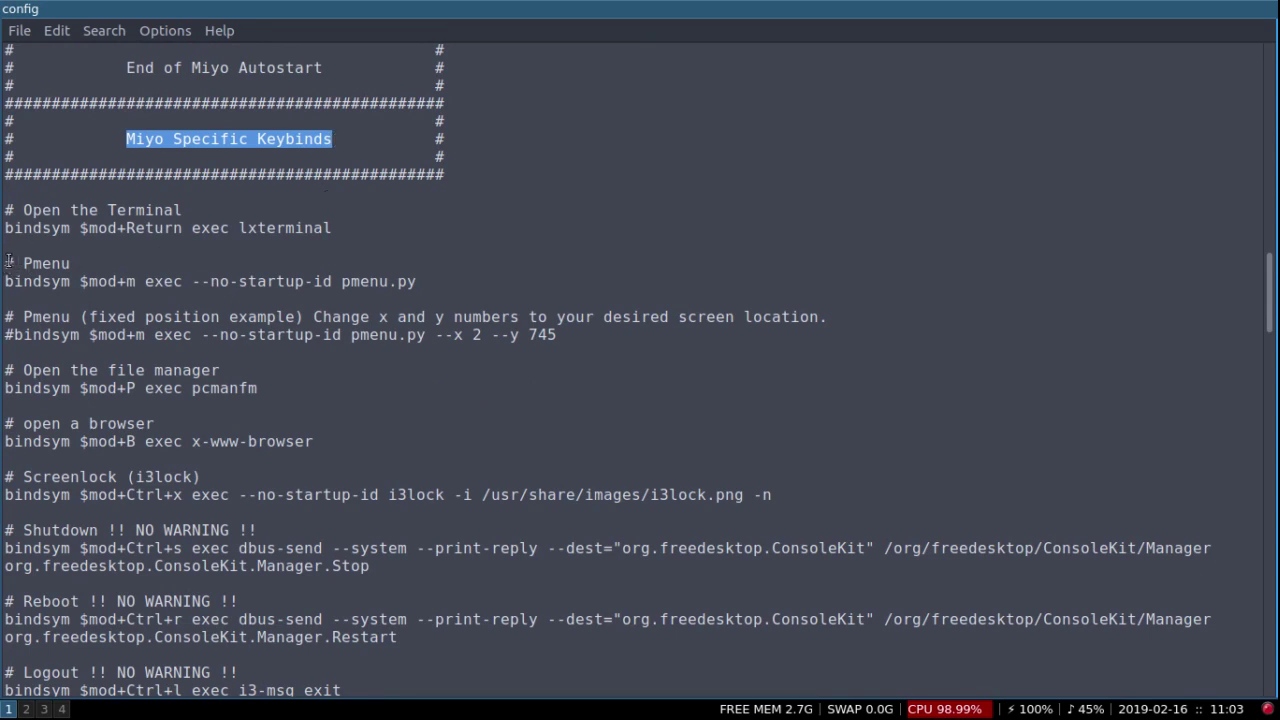
drag(8, 261, 446, 281)
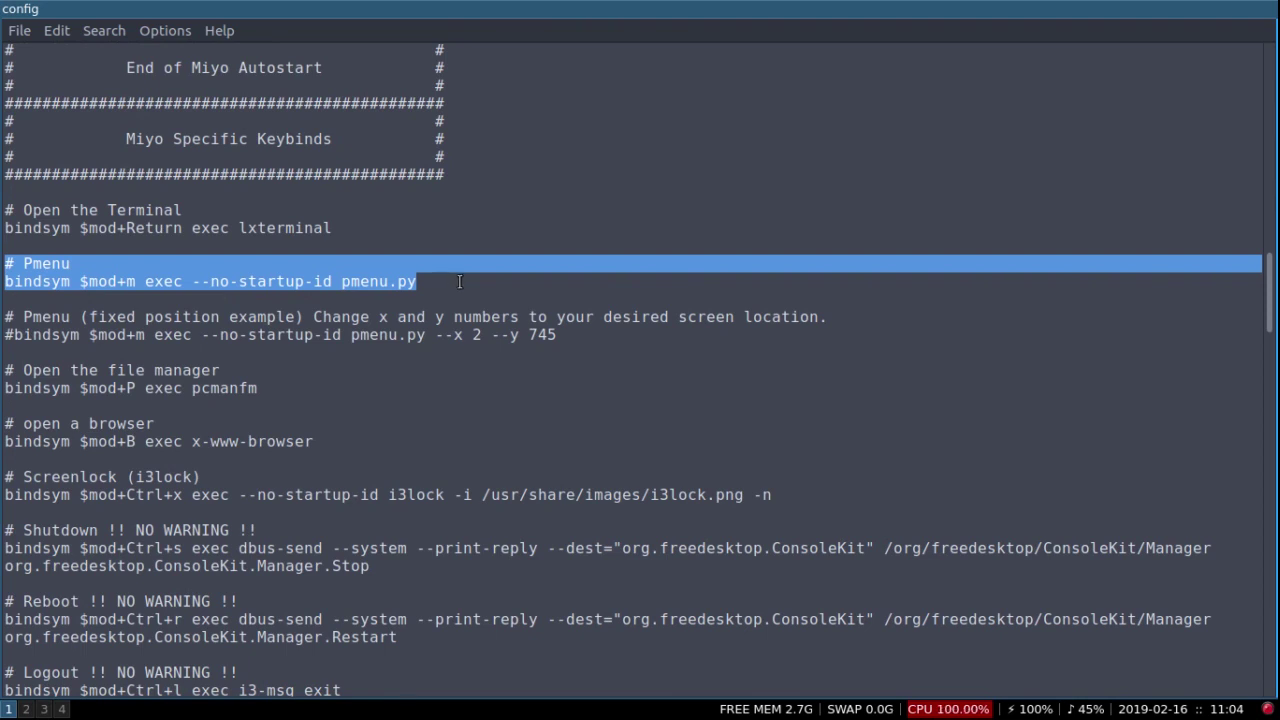
click(448, 283)
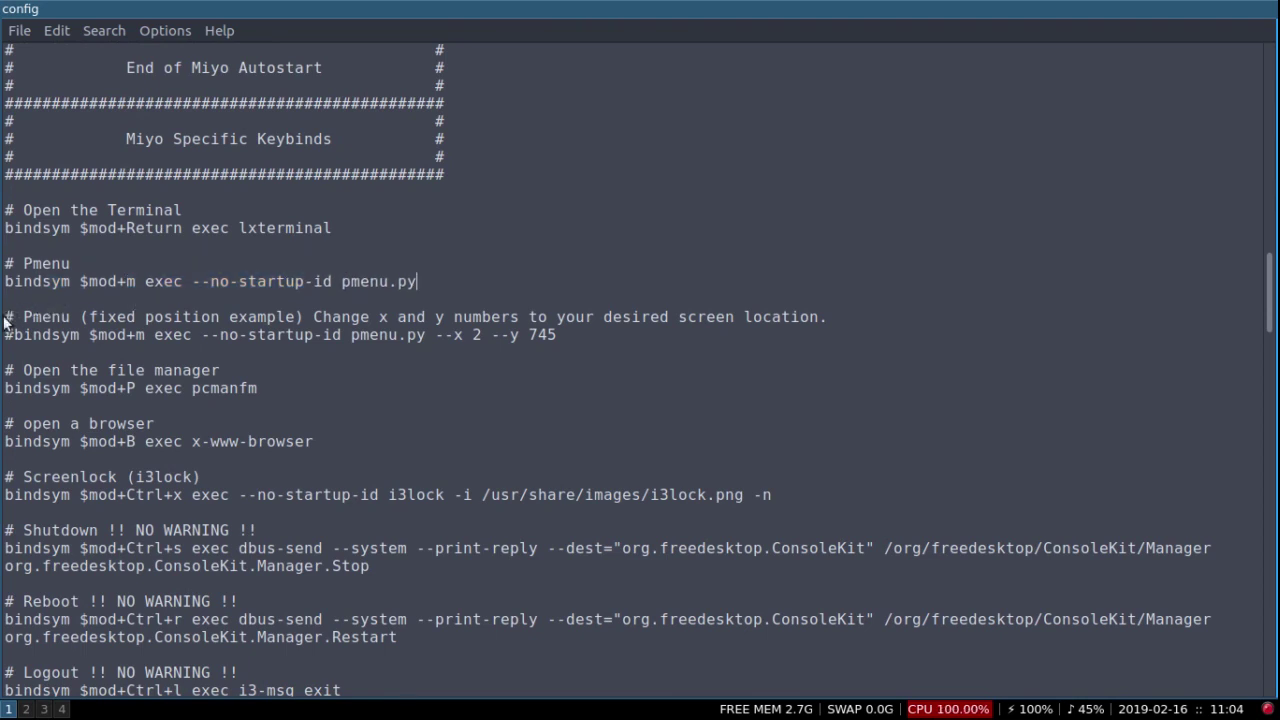
drag(4, 318, 573, 339)
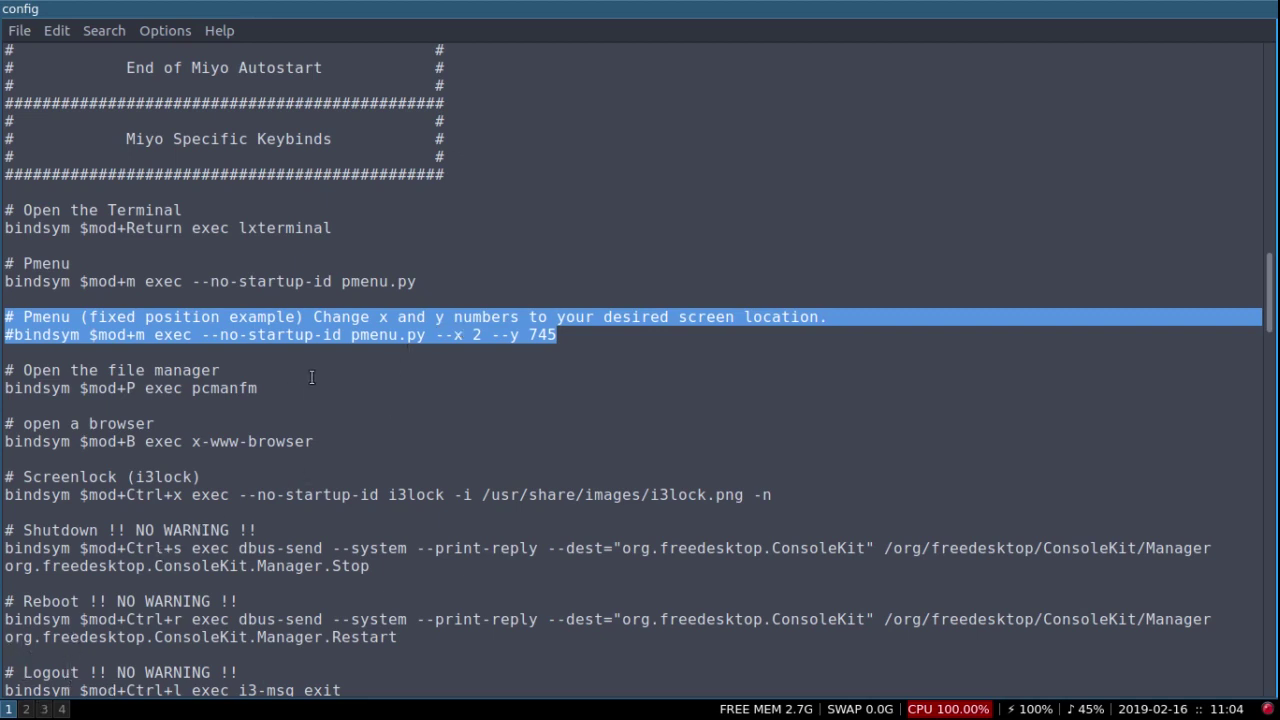
click(7, 280)
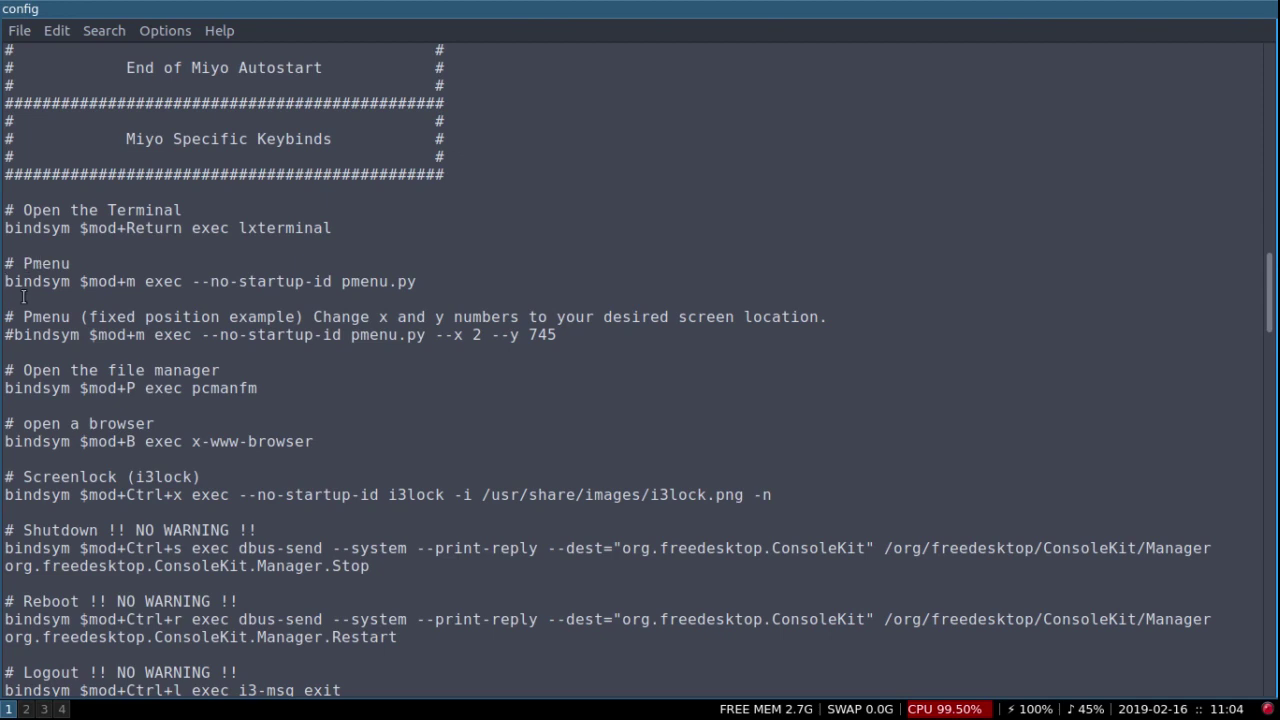
drag(7, 263, 436, 286)
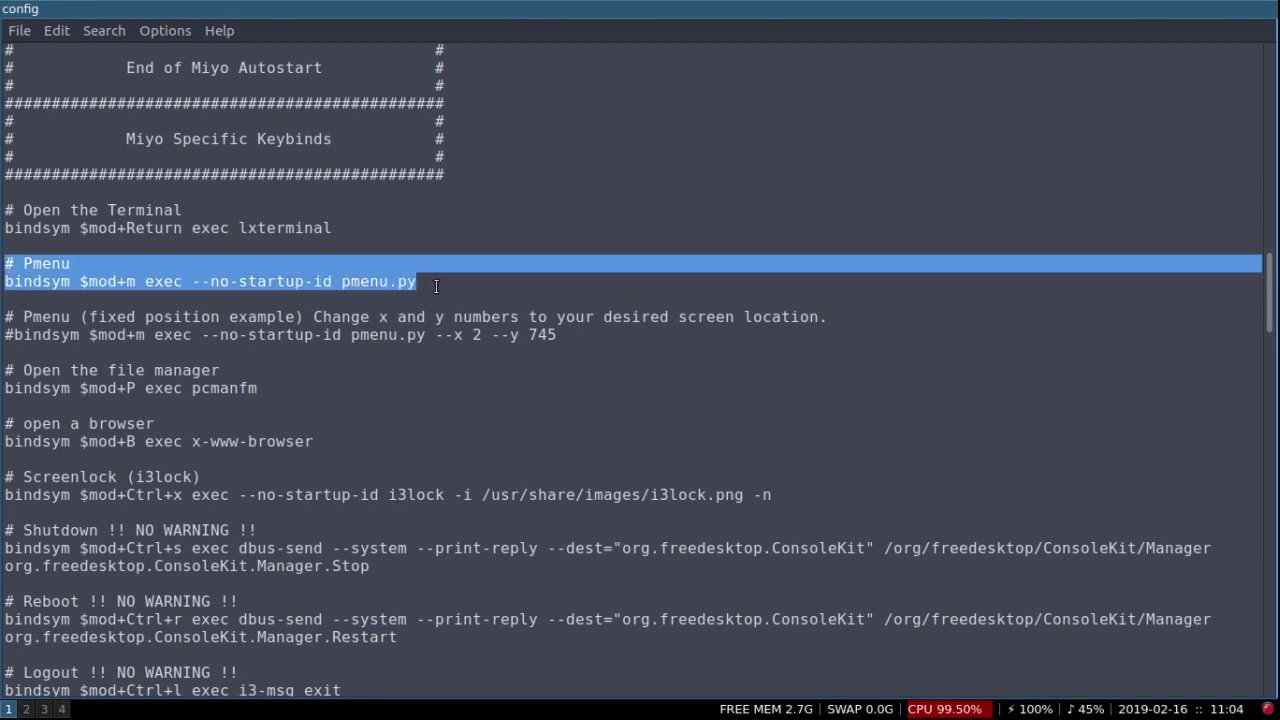
Step: Comment out the standard Pmenu binding, uncomment the fixed-position one with --x 2 --y 745, and save the config
click(5, 281)
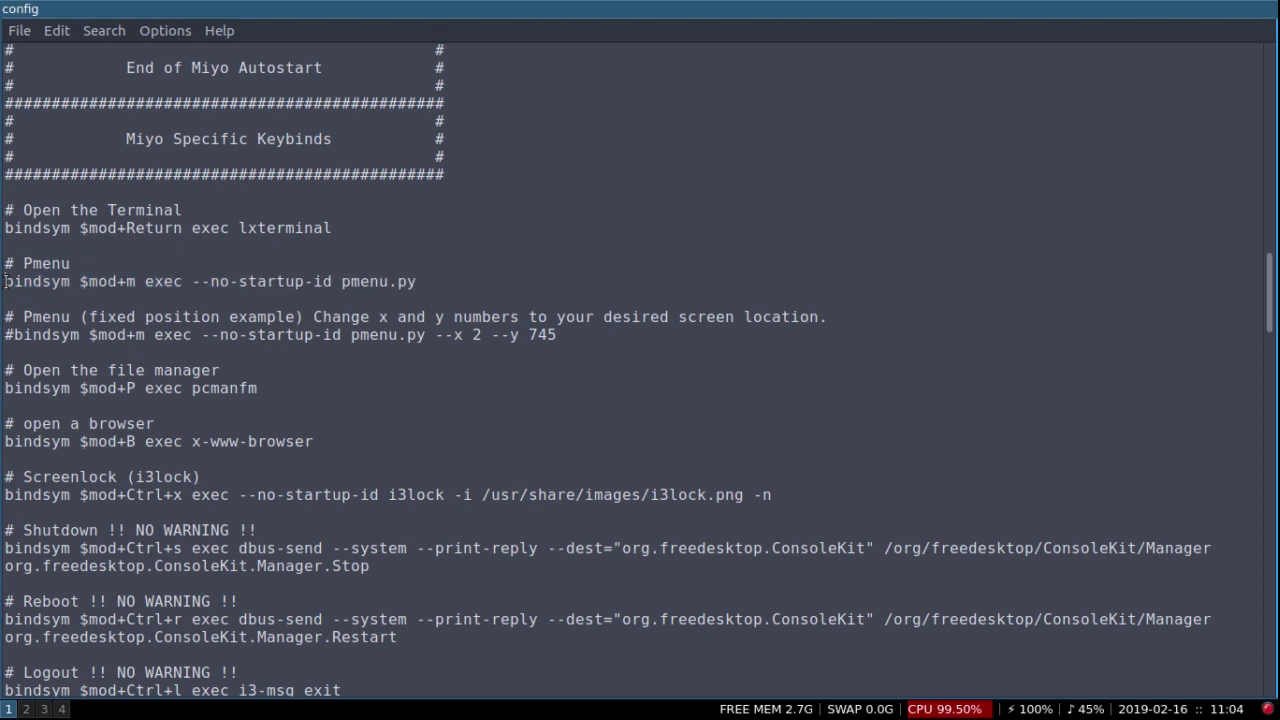
text(#)
click(15, 335)
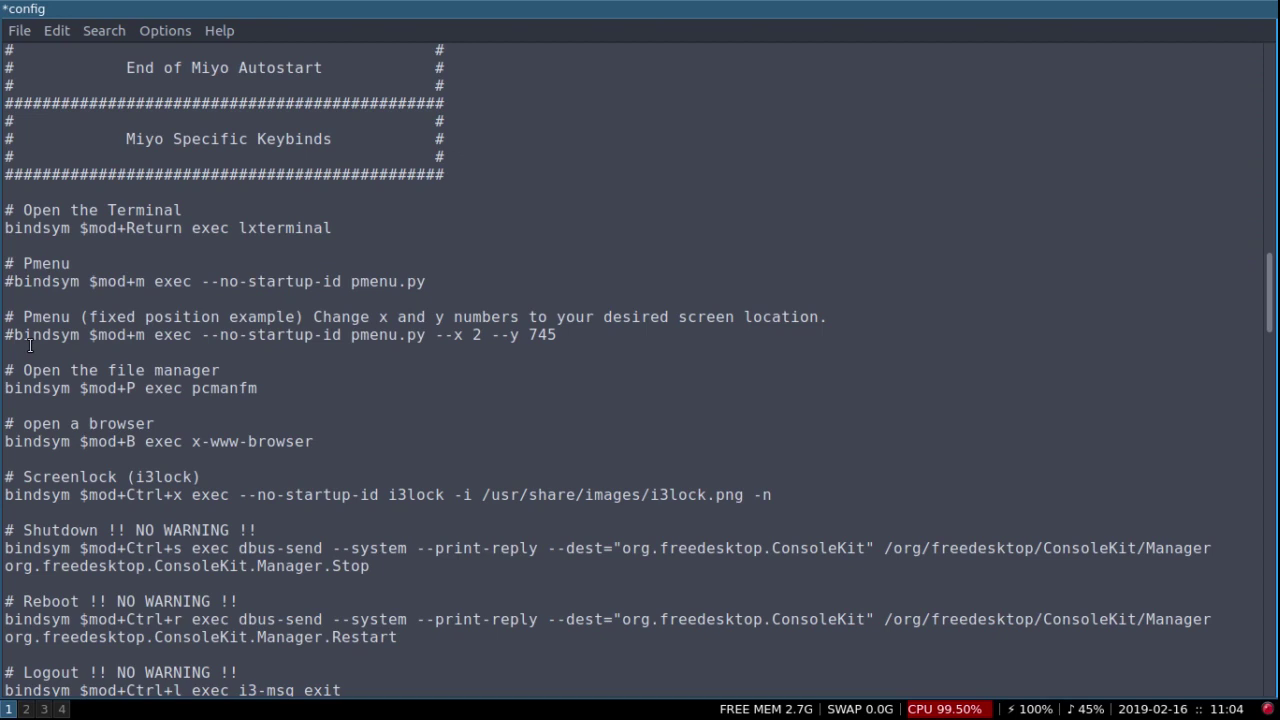
key(BackSpace)
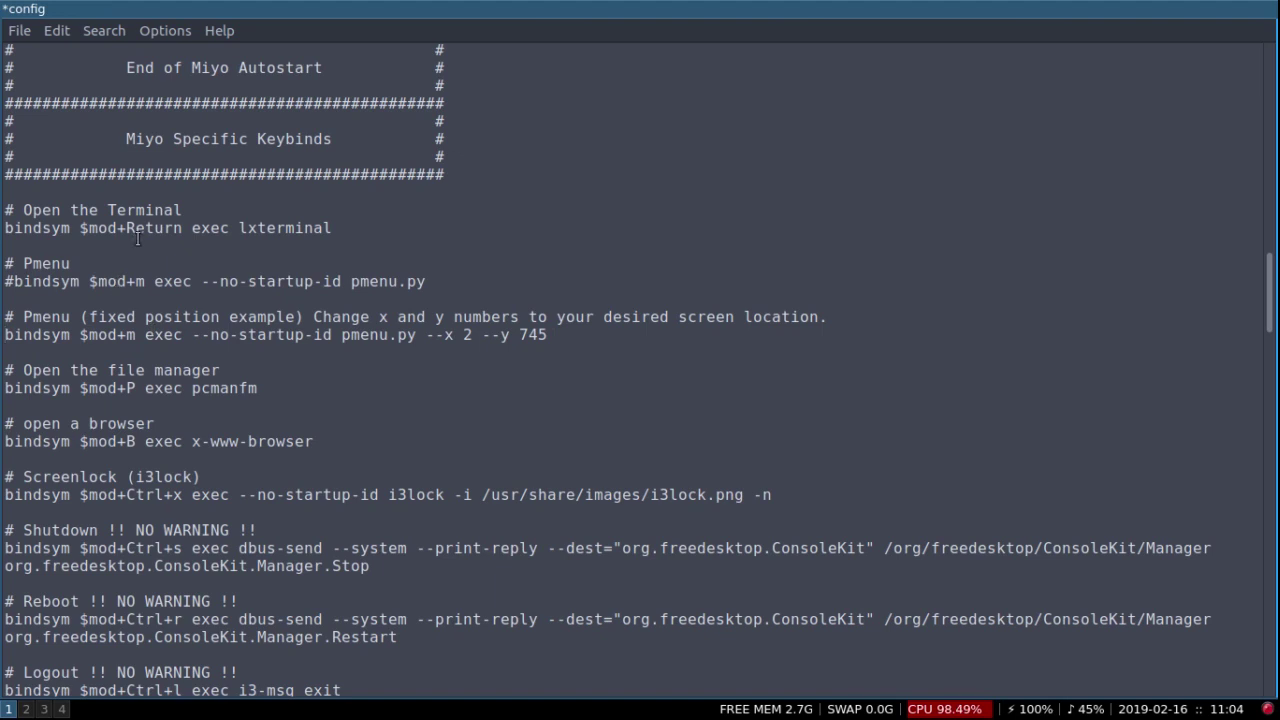
click(18, 30)
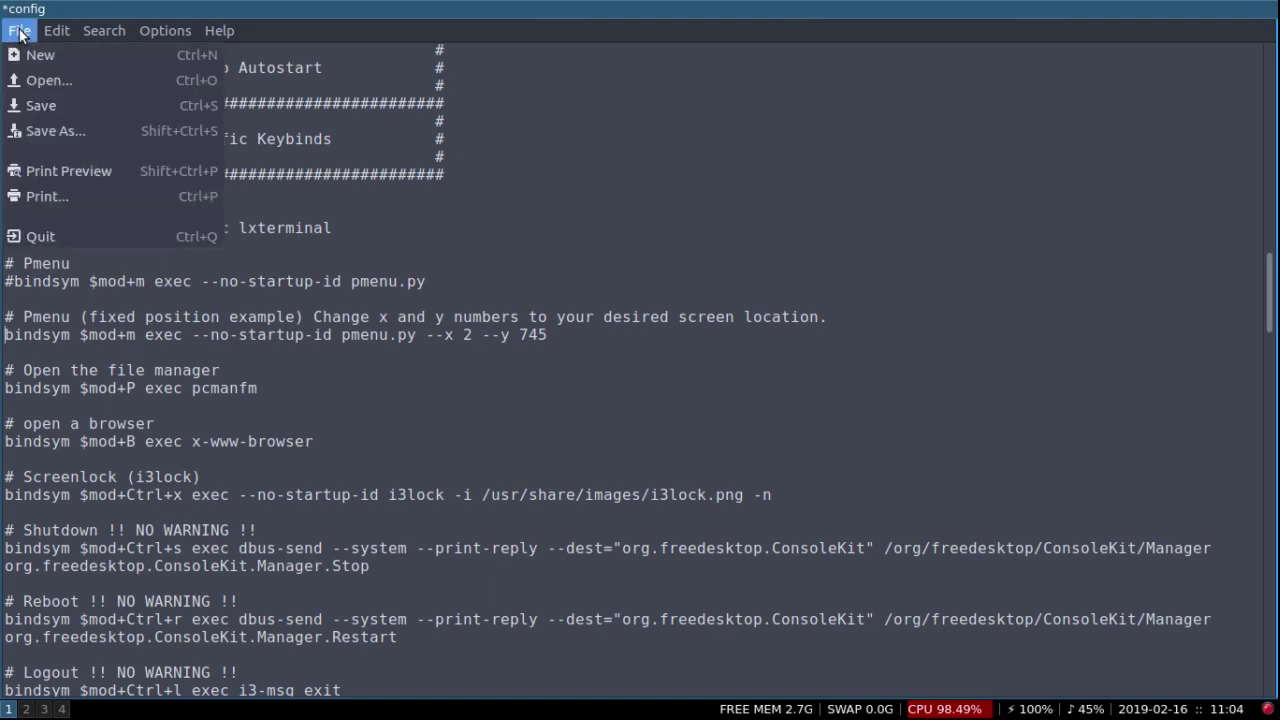
click(48, 110)
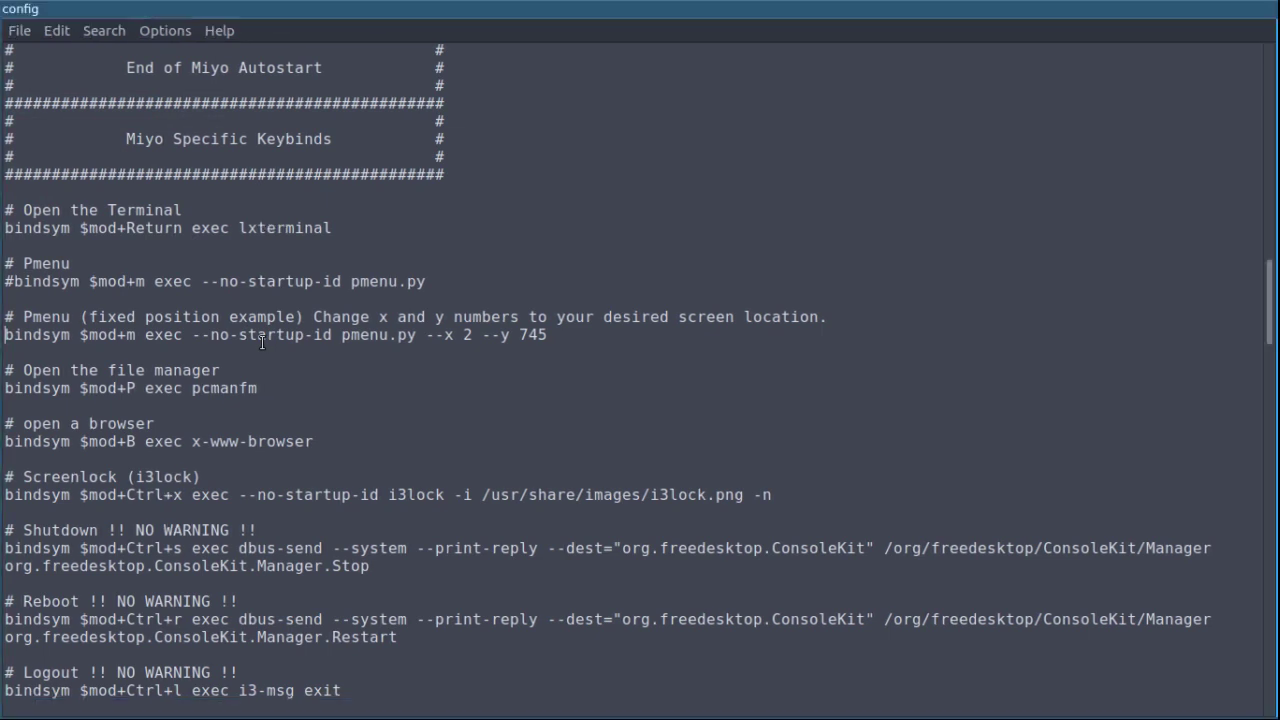
Step: Switch to workspace 5, open PMenu twice to check its fixed position and Accessories submenu, and close it
key(super)
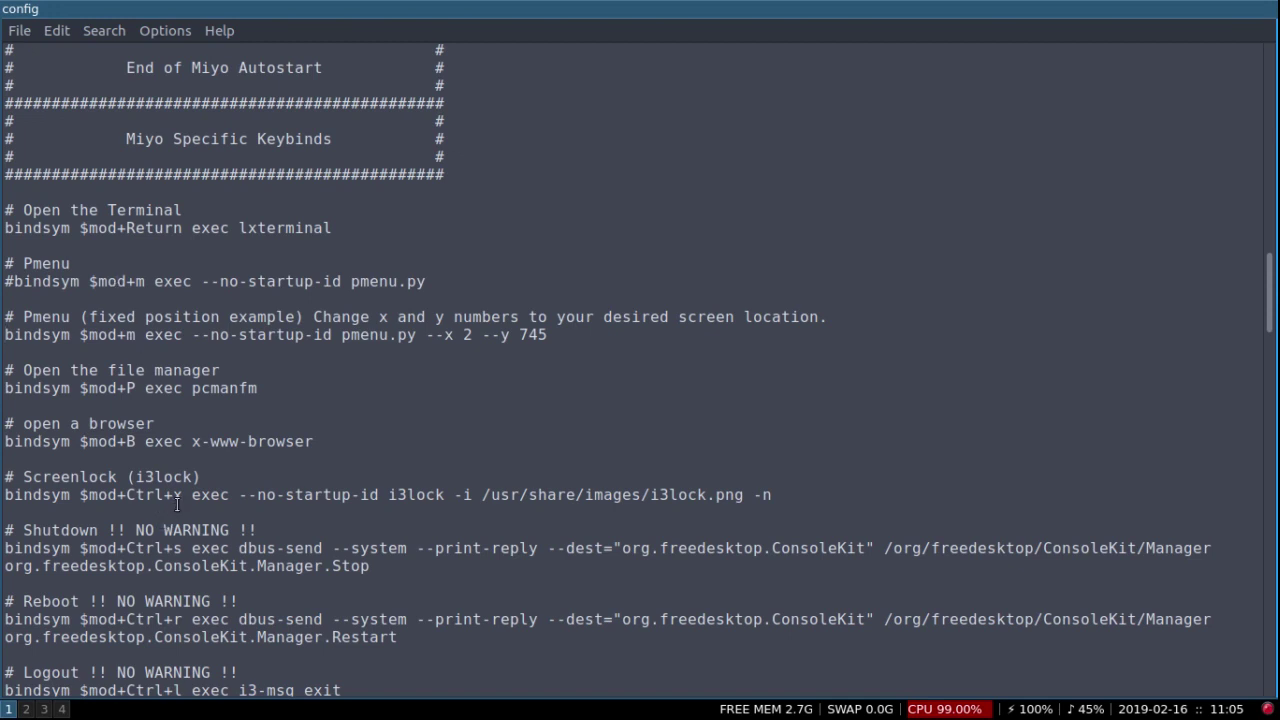
key(alt+5)
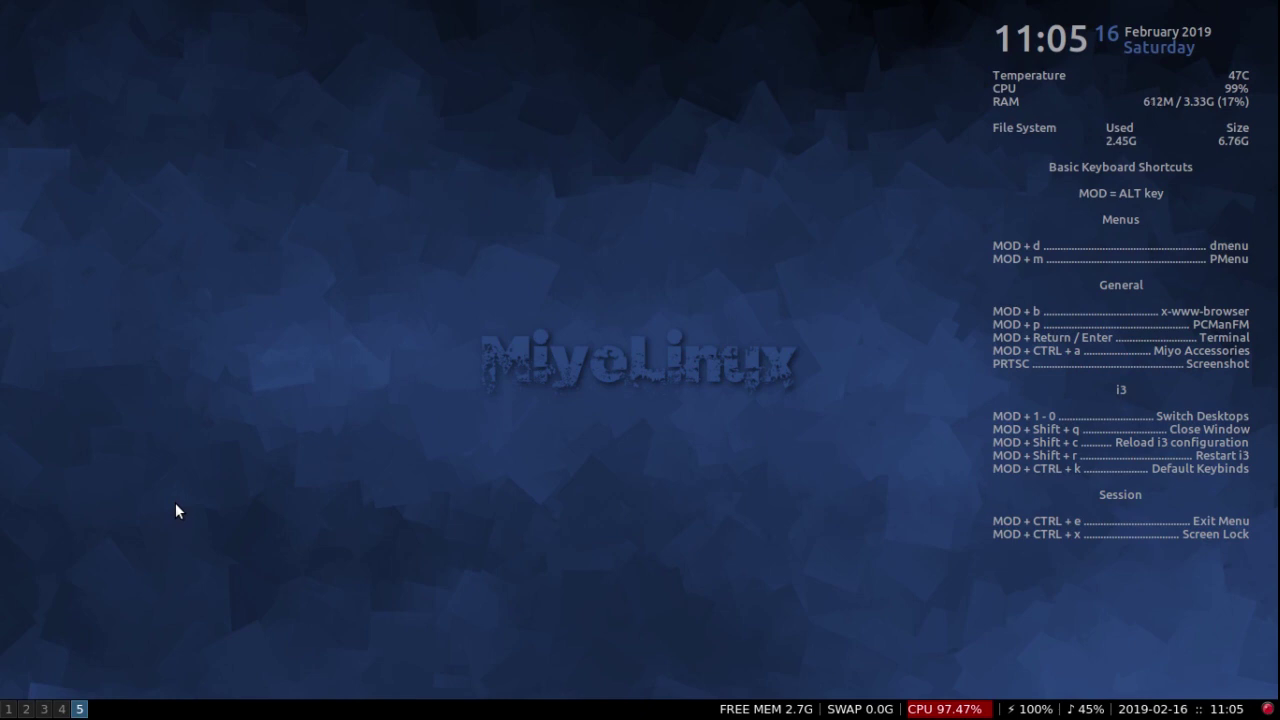
key(alt+m)
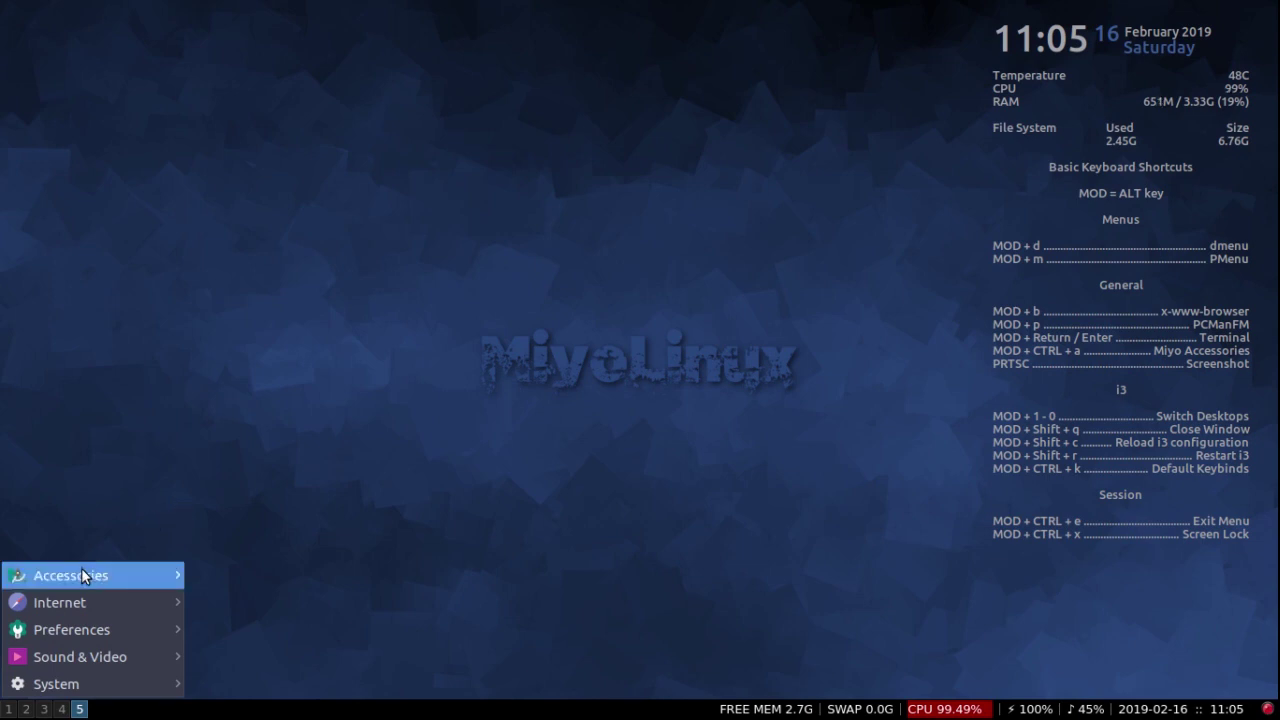
click(100, 686)
click(665, 403)
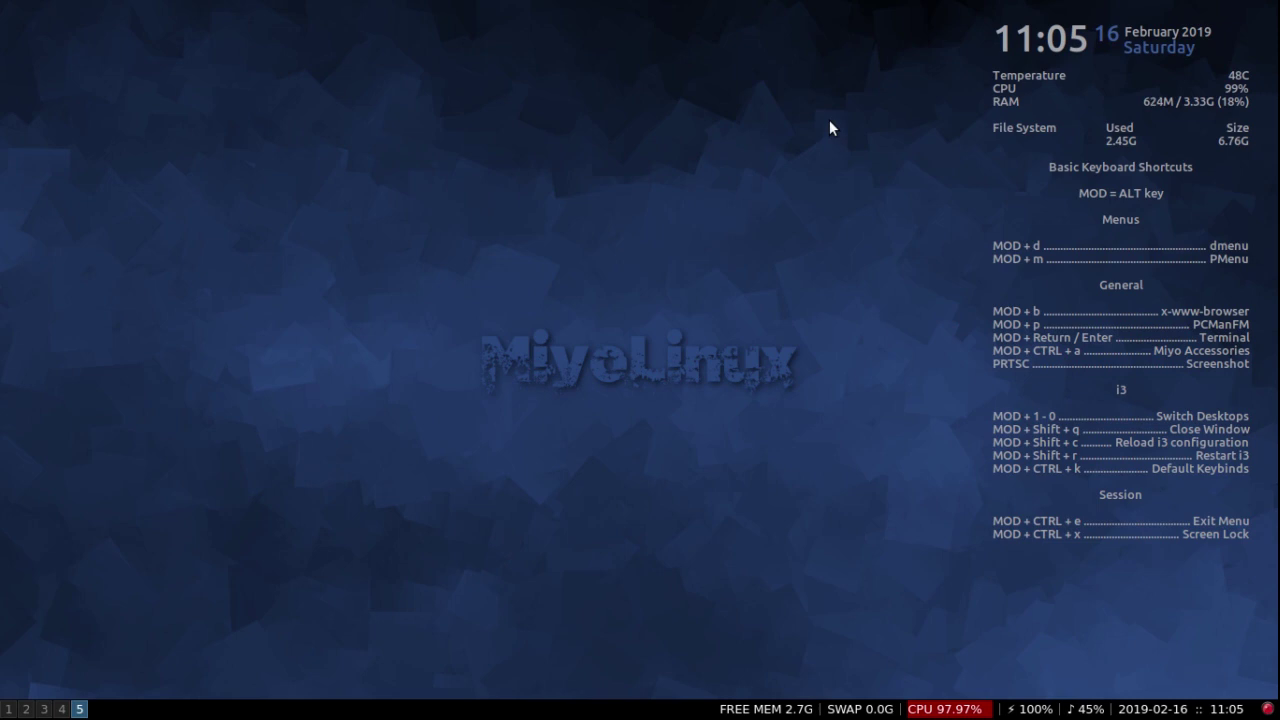
key(alt+m)
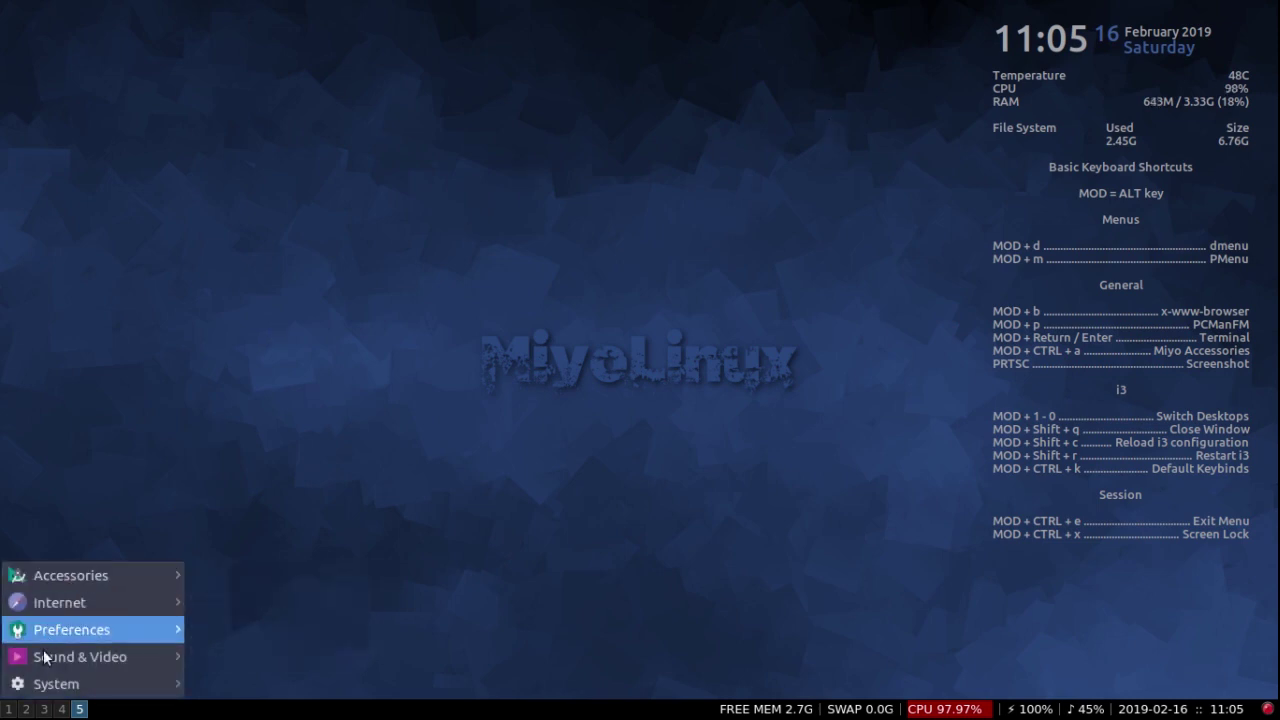
mouse_move(52, 576)
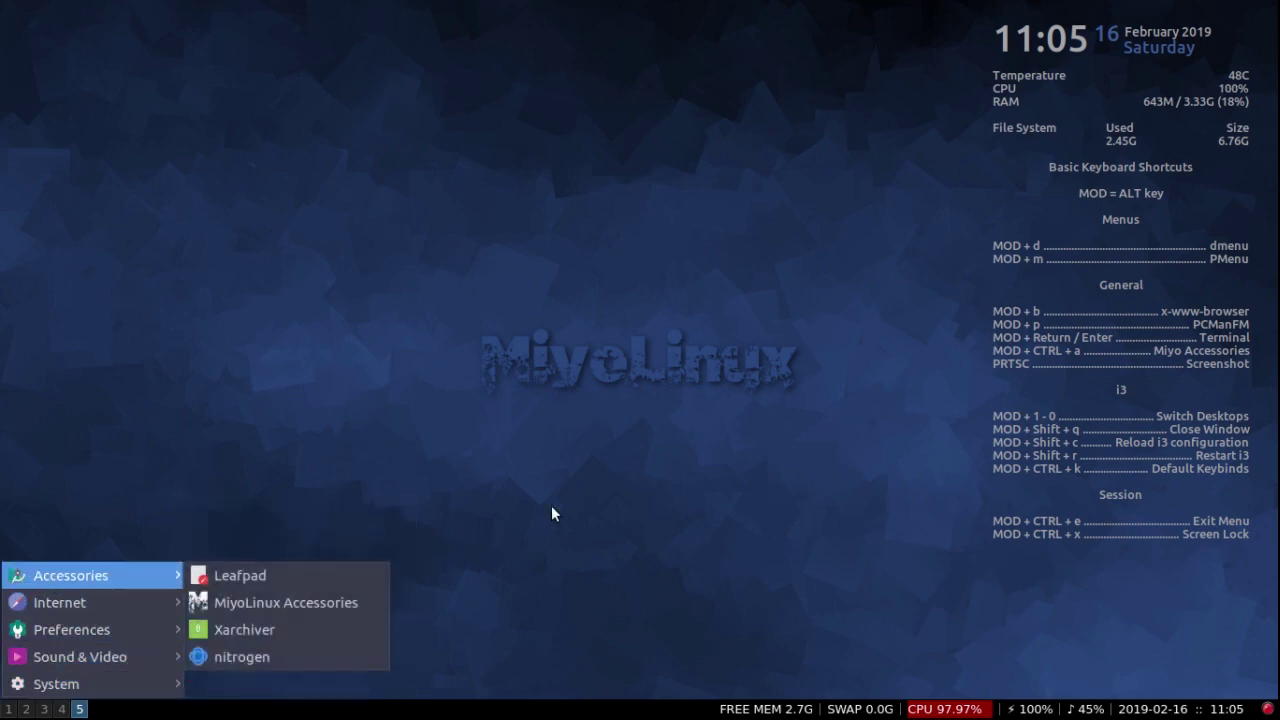
click(601, 471)
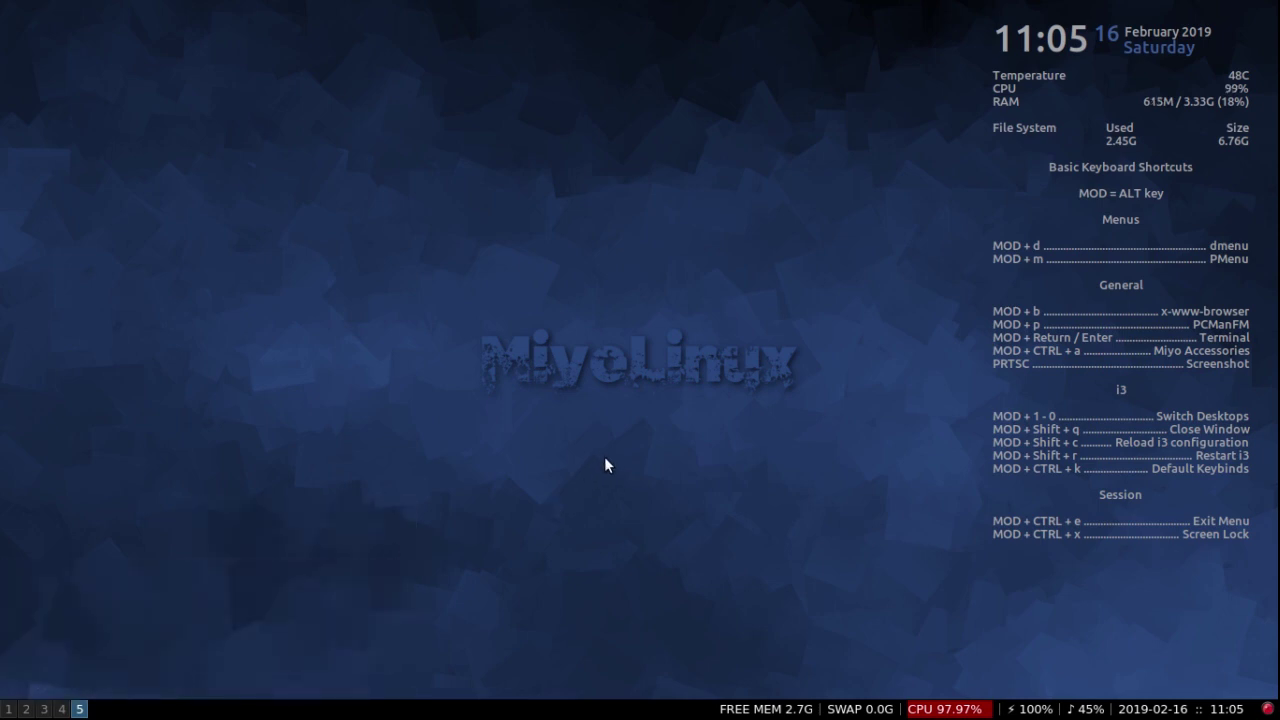
Step: Return to the config on workspace 1, set the fixed-position Pmenu binding to --x 1 --y 1, and save the file
click(11, 708)
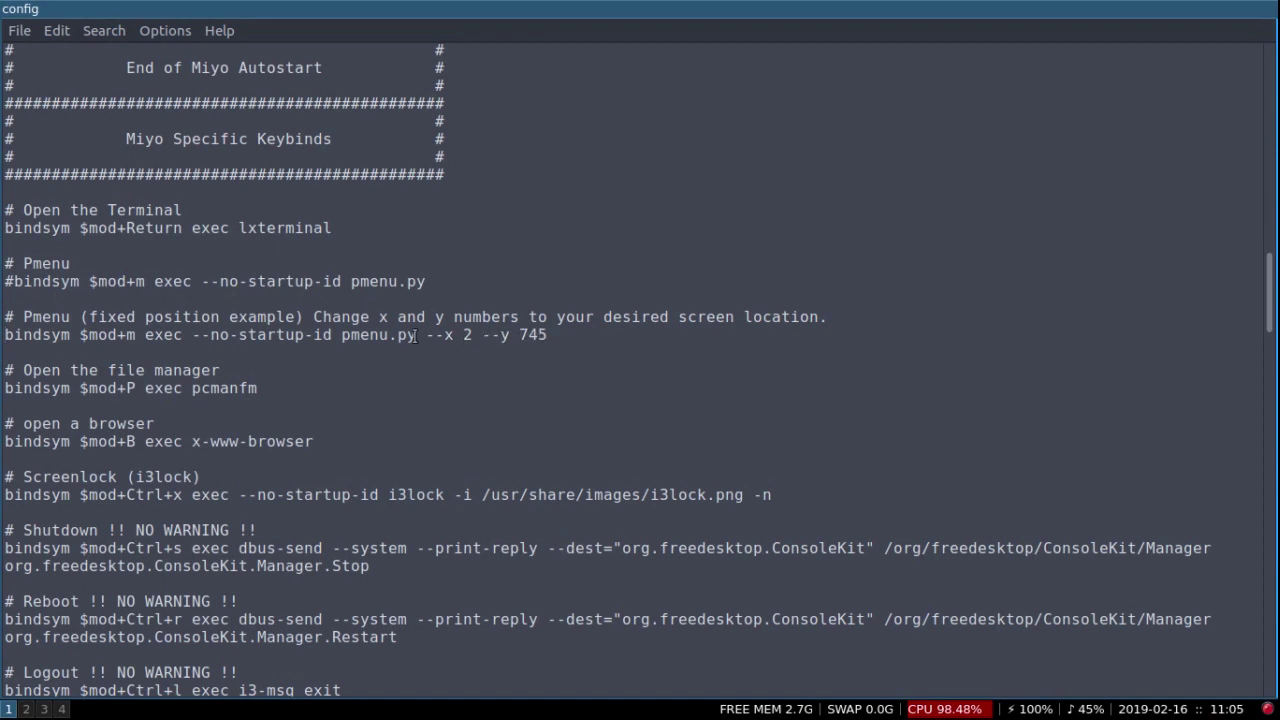
drag(426, 335, 550, 336)
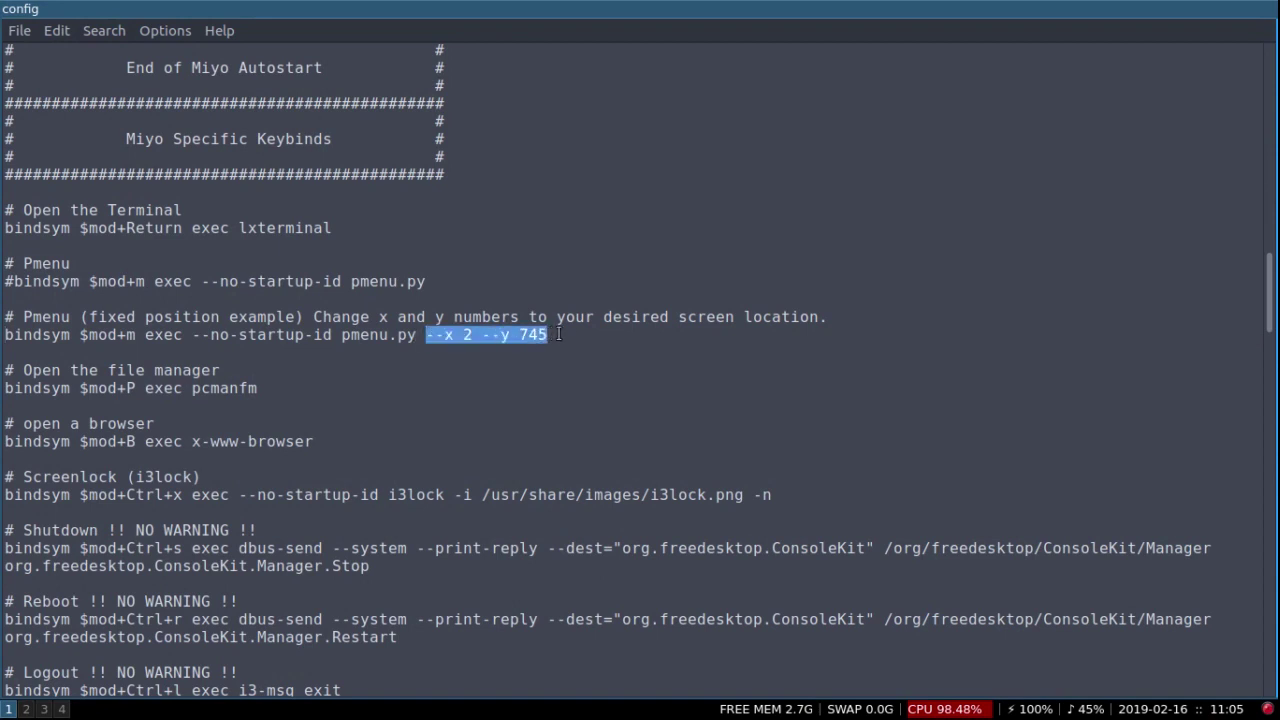
click(473, 337)
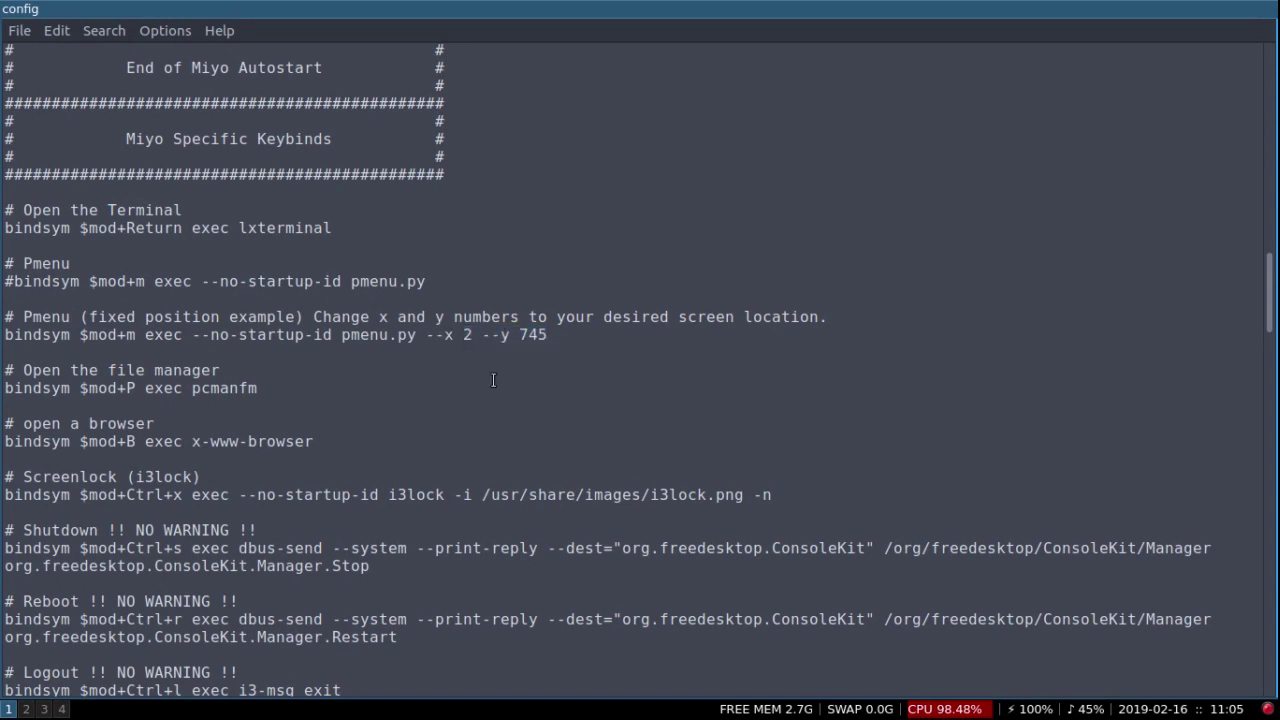
key(BackSpace)
text(1)
key(Right)
key(Right)
key(Right)
key(Right)
key(Right)
key(Right)
key(Right)
key(Right)
key(BackSpace)
key(BackSpace)
key(BackSpace)
text(1)
click(21, 31)
click(47, 97)
Step: Open PMenu on workspace 5, look through its Accessories, Sound & Video and System categories, and close it
key(alt+5)
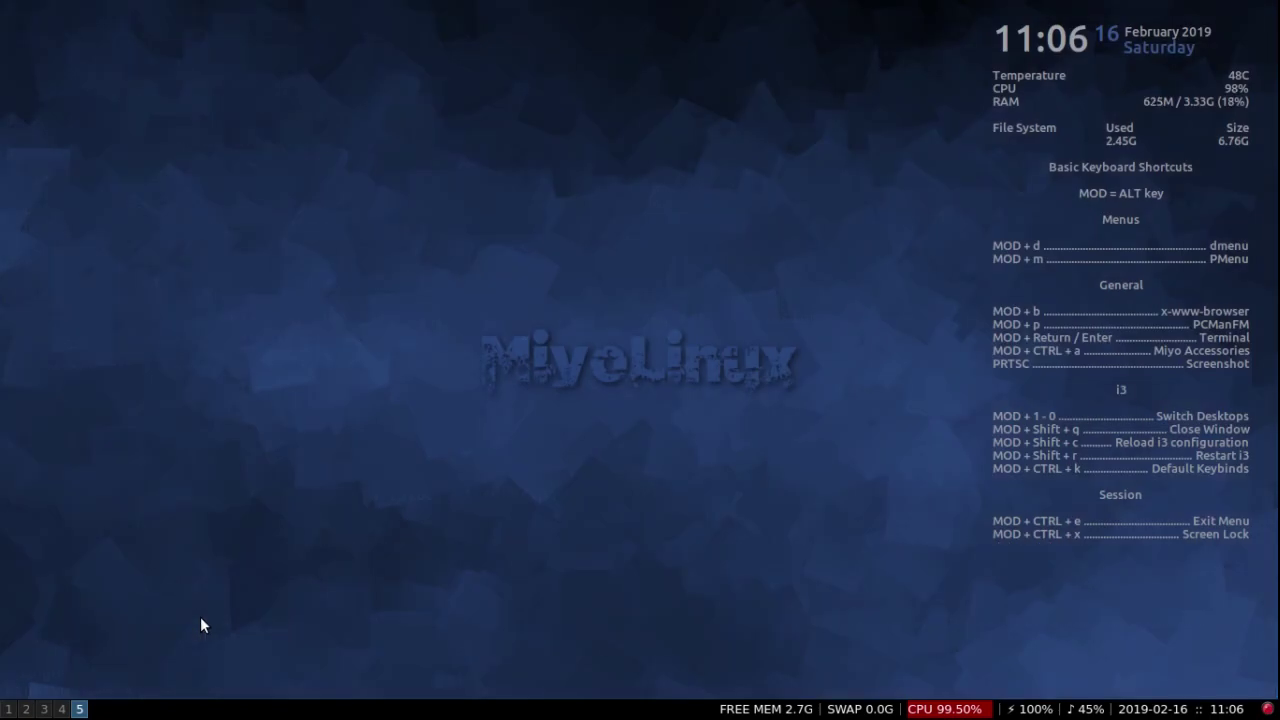
key(alt+m)
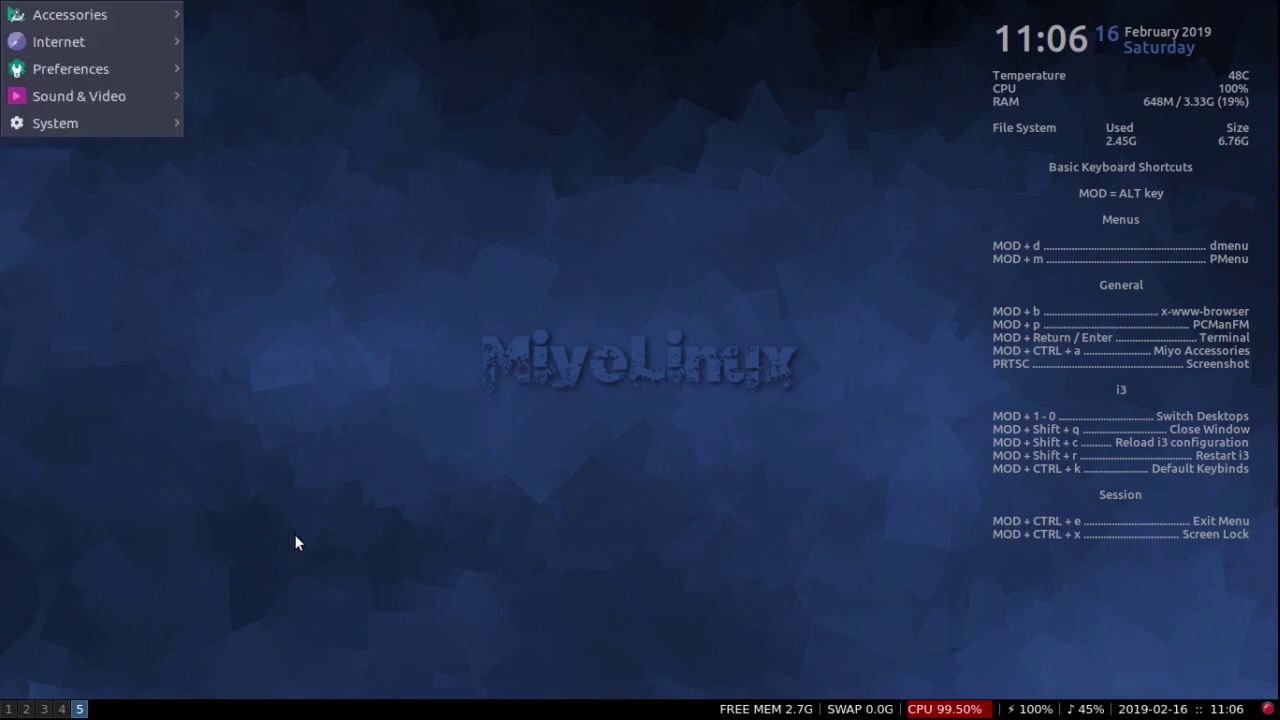
mouse_move(97, 16)
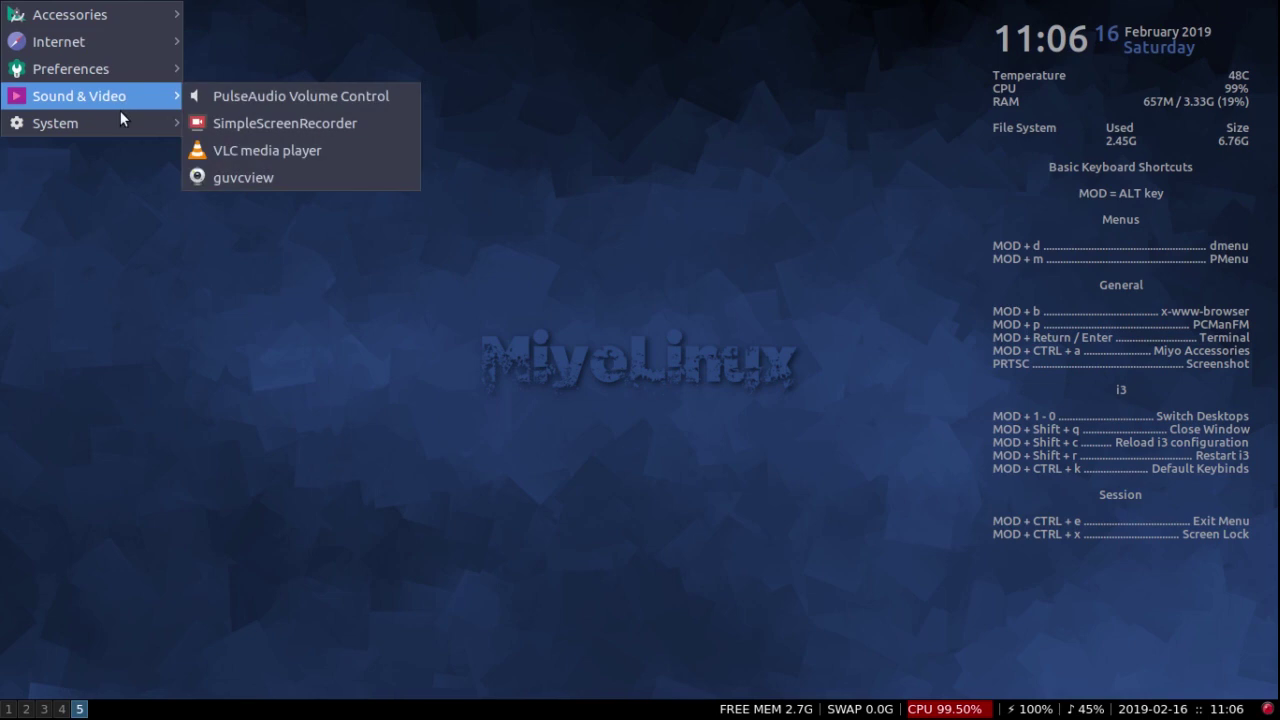
mouse_move(118, 124)
click(160, 514)
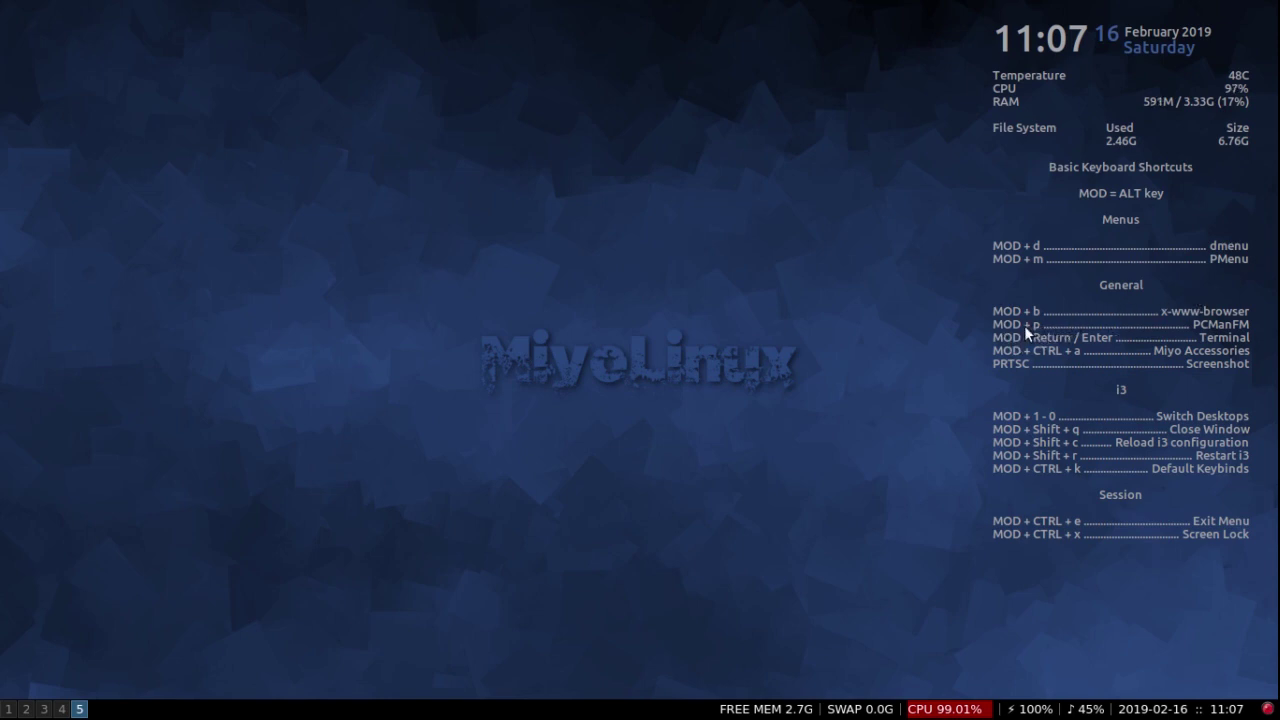
Step: Open the PCManFM file manager and a terminal on workspace 5 to view their tiling, and close both windows
key(alt+p)
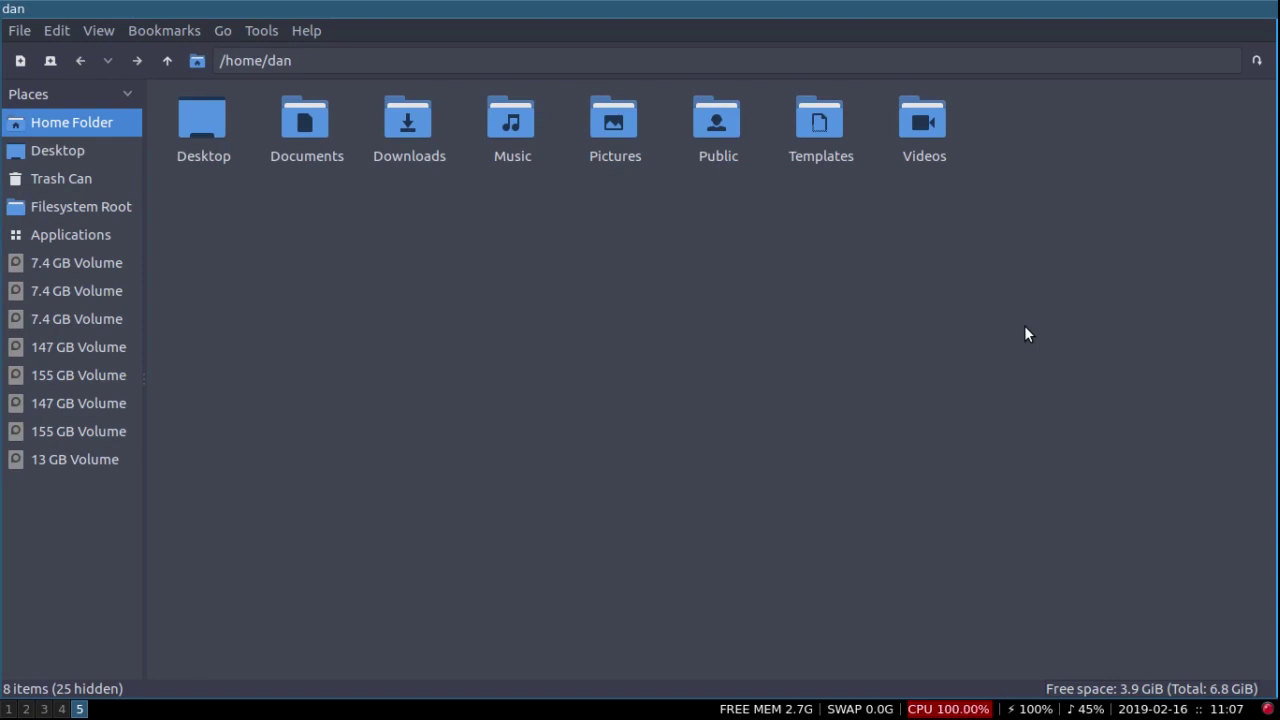
key(alt+Return)
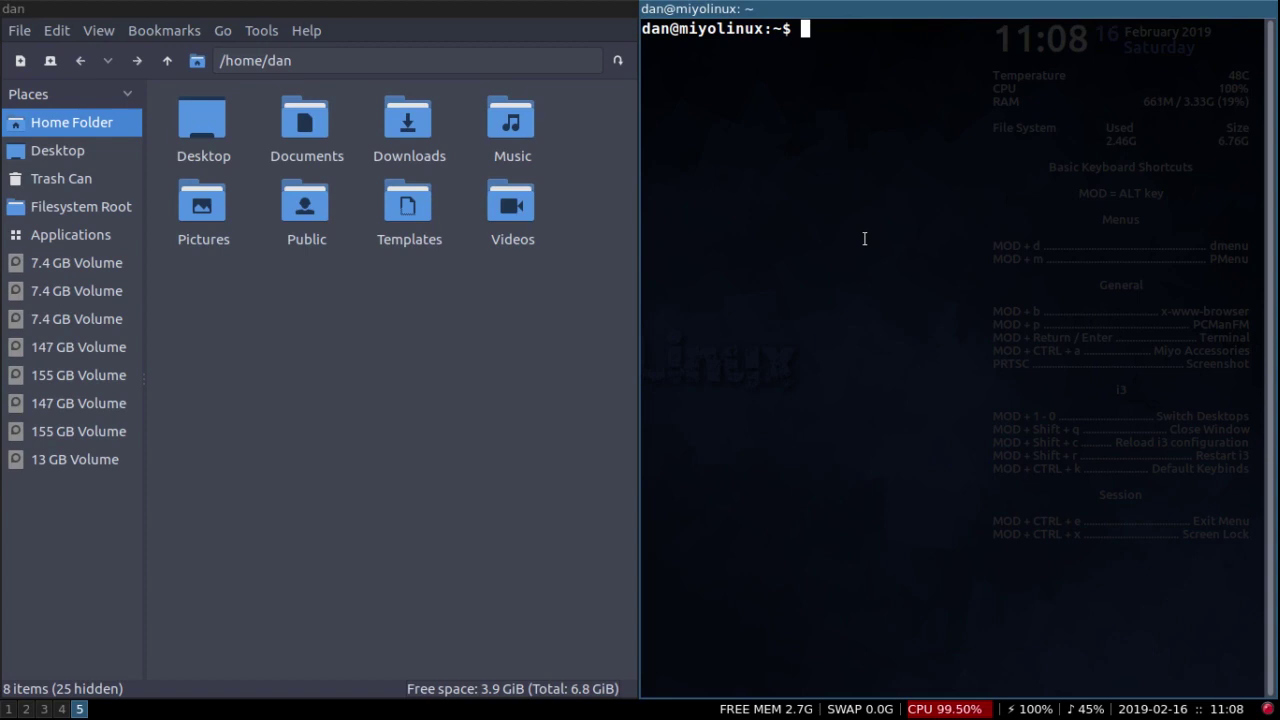
key(alt+shift+q)
key(alt+shift+q)
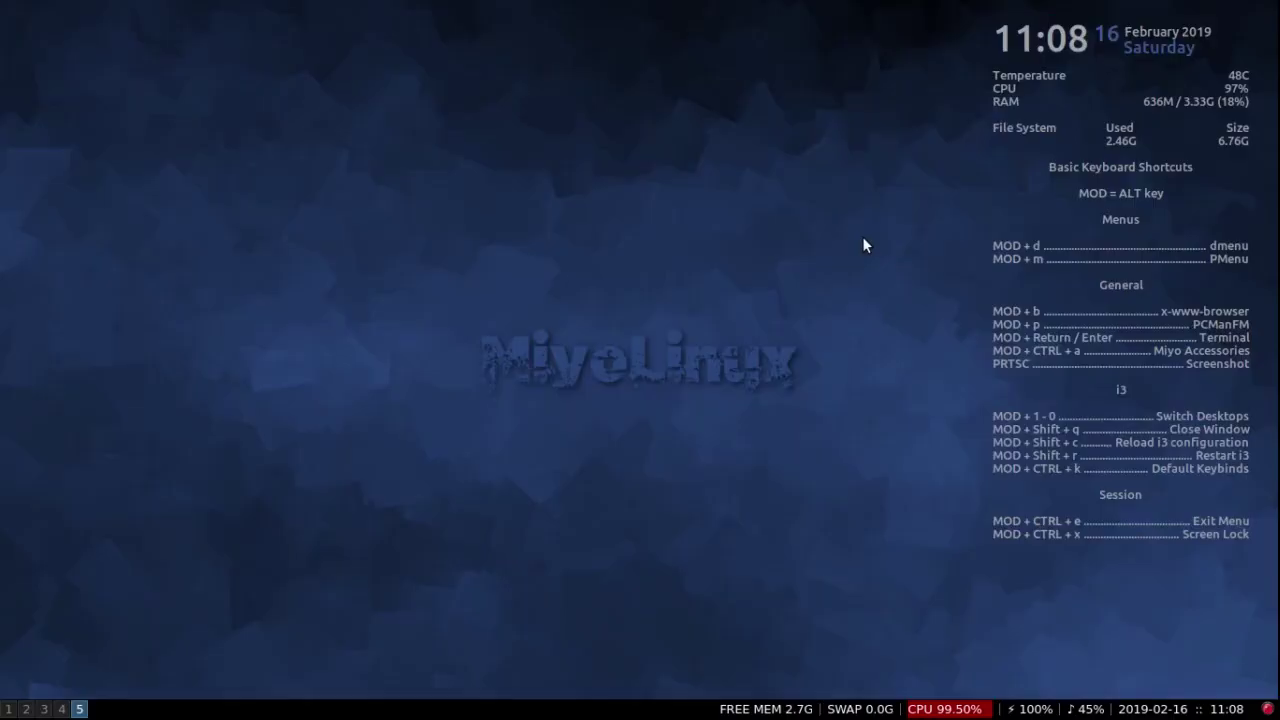
Step: Uncomment the Lxterminal floating rule under Other Floating Windows in the config on workspace 1, and save the file
click(8, 708)
scroll(387, 297, down, 8)
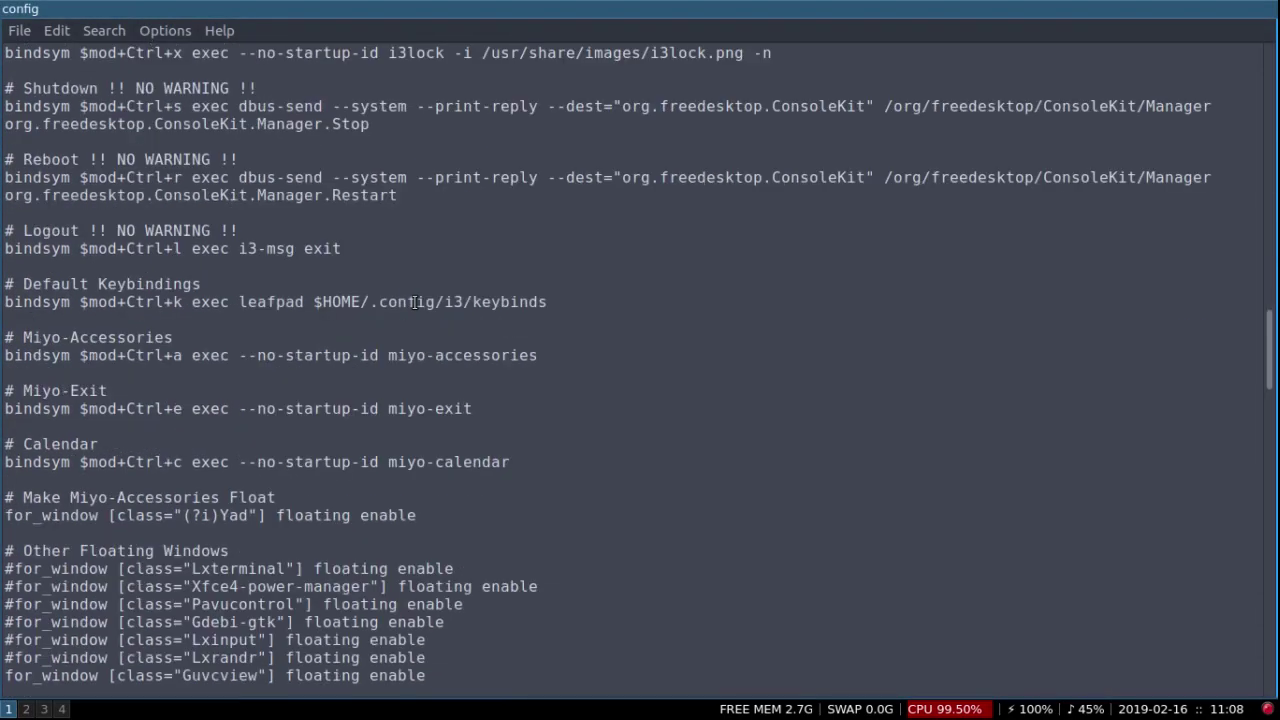
scroll(419, 301, down, 4)
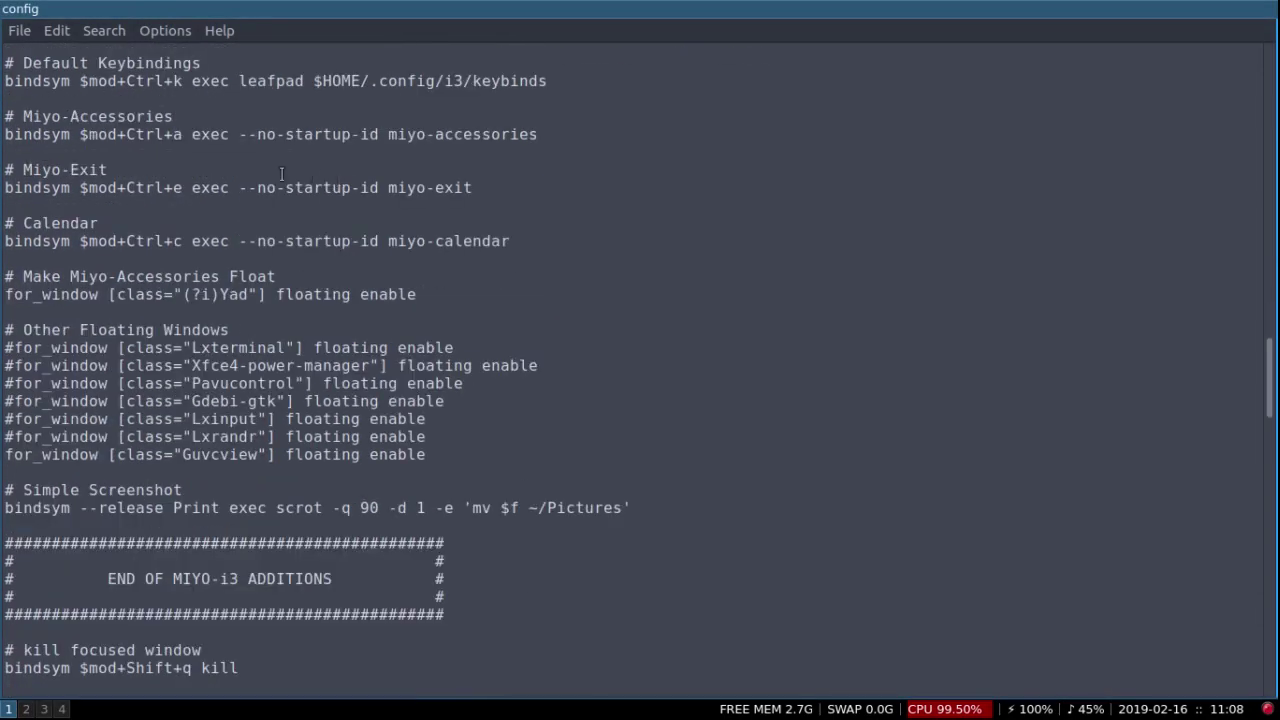
drag(80, 329, 229, 331)
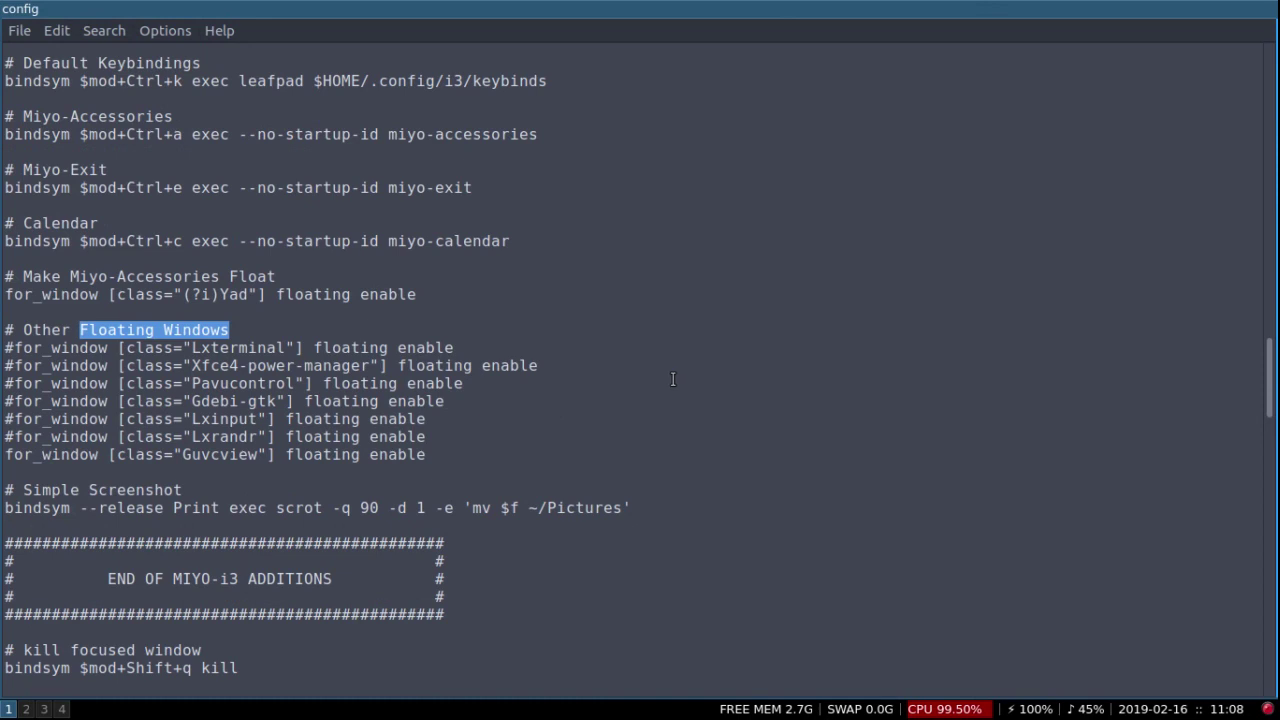
click(7, 349)
drag(7, 349, 445, 462)
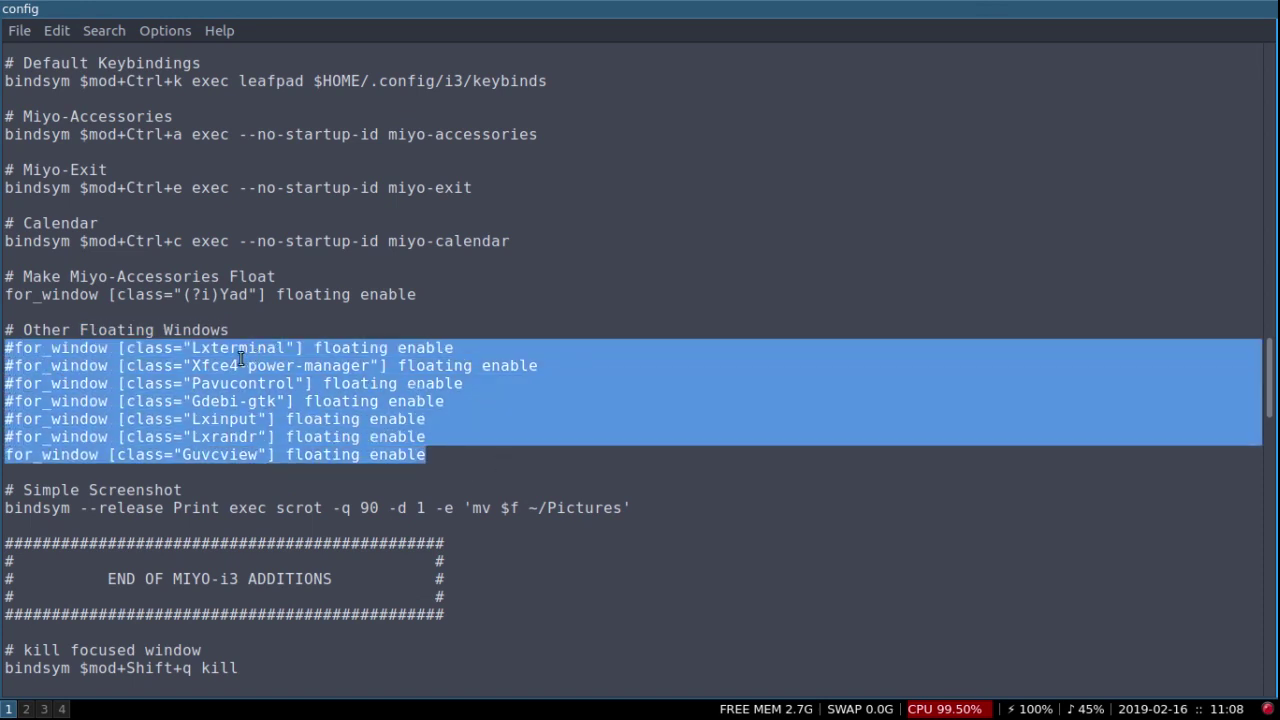
click(256, 330)
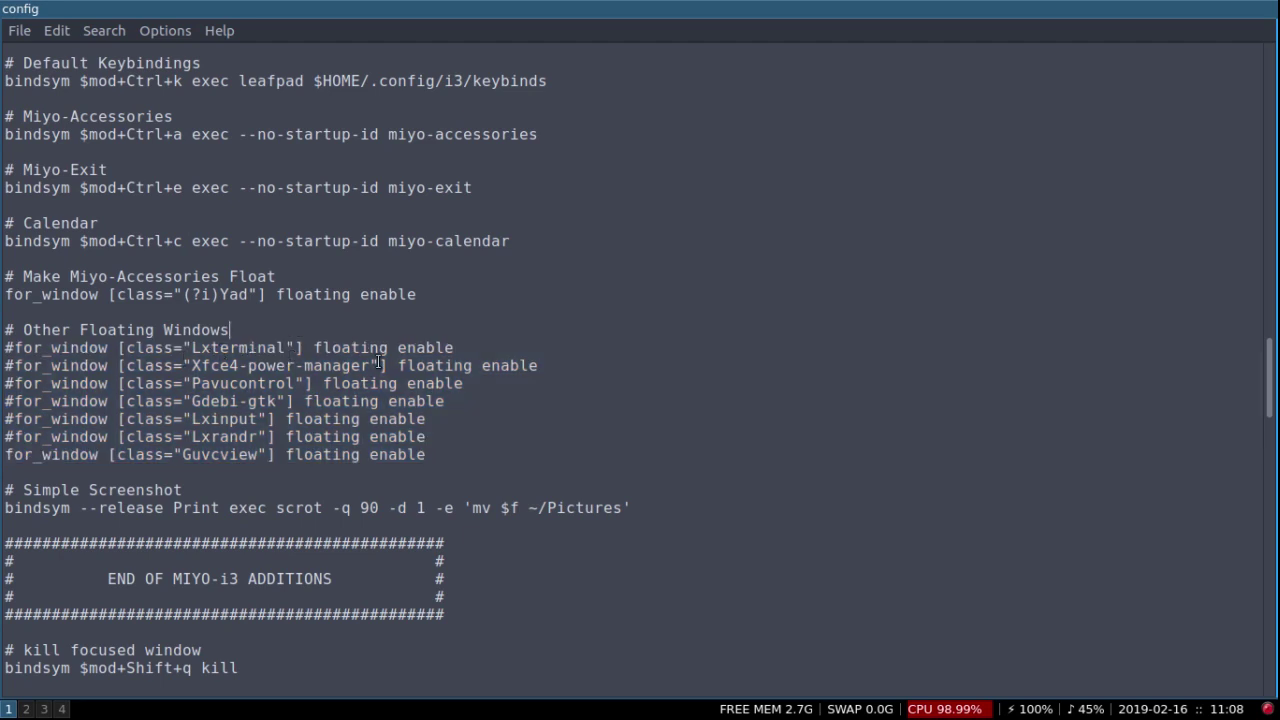
click(11, 348)
key(BackSpace)
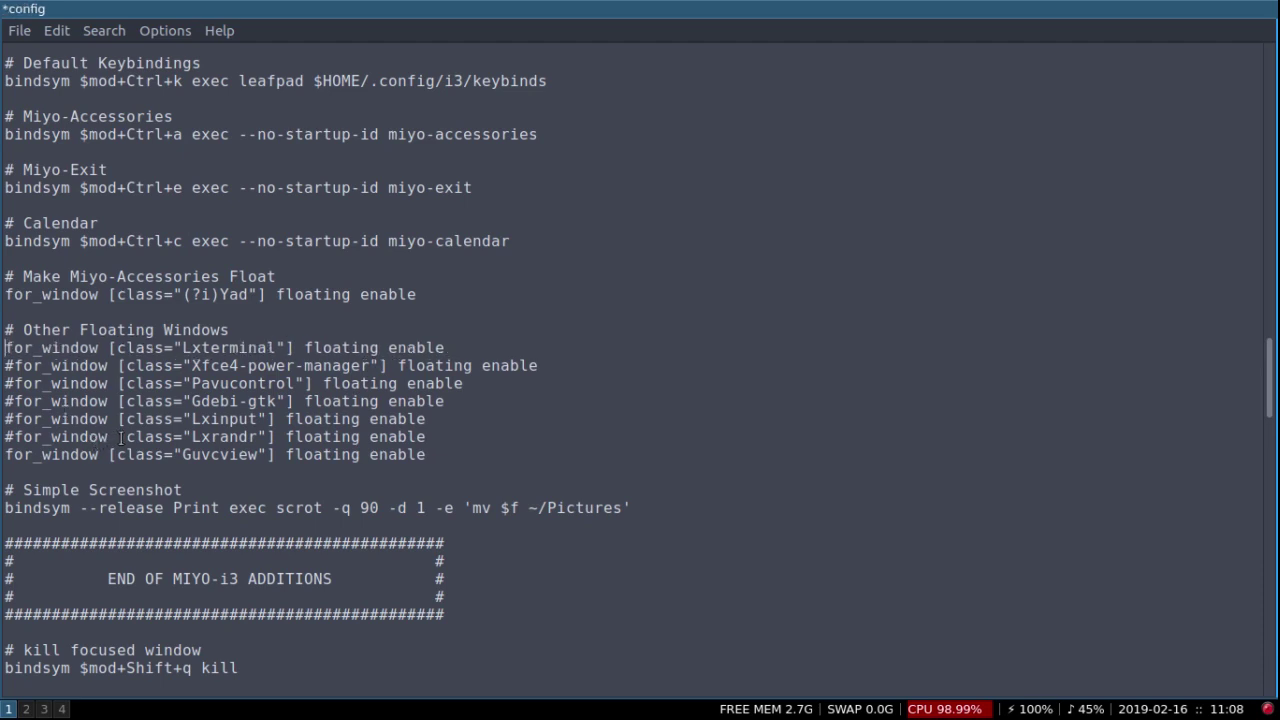
click(15, 37)
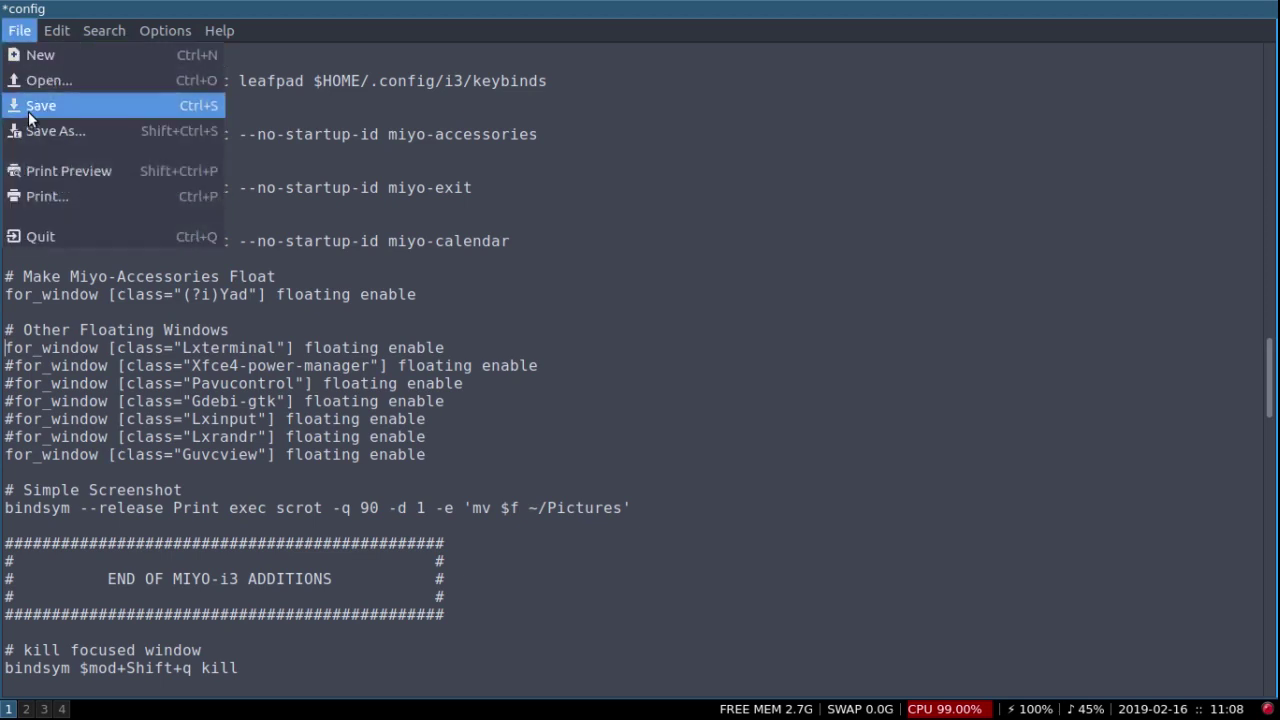
click(30, 106)
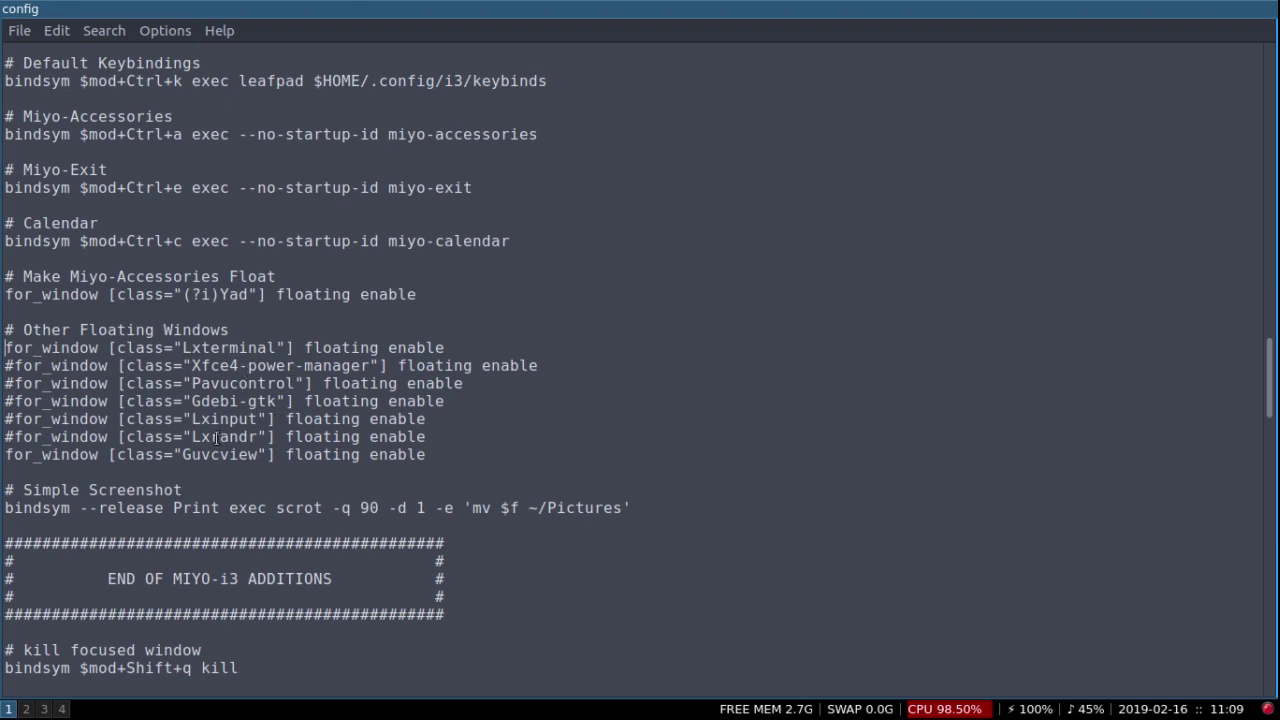
Step: Examine the window class names in the Other Floating Windows rules and check the config file's save option
drag(182, 350, 203, 425)
click(193, 437)
mouse_move(193, 437)
mouse_down()
mouse_move(188, 456)
mouse_move(201, 455)
mouse_up()
click(184, 456)
click(110, 365)
click(20, 30)
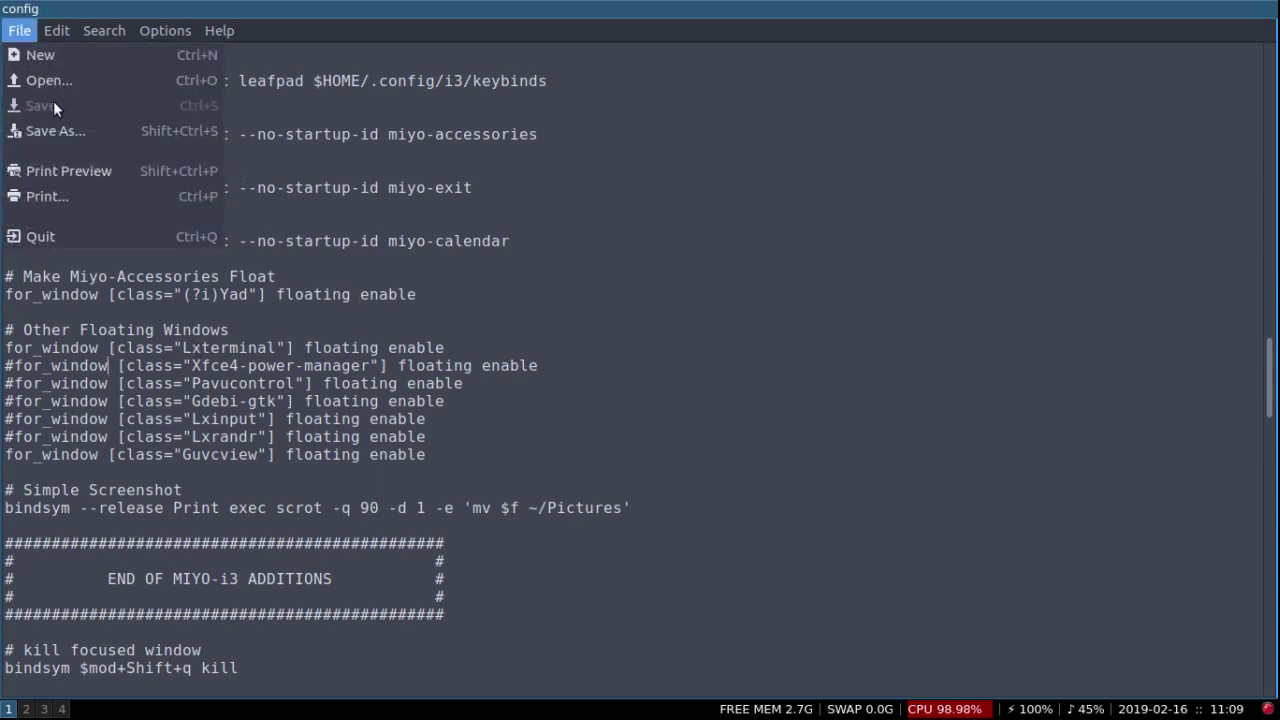
click(640, 220)
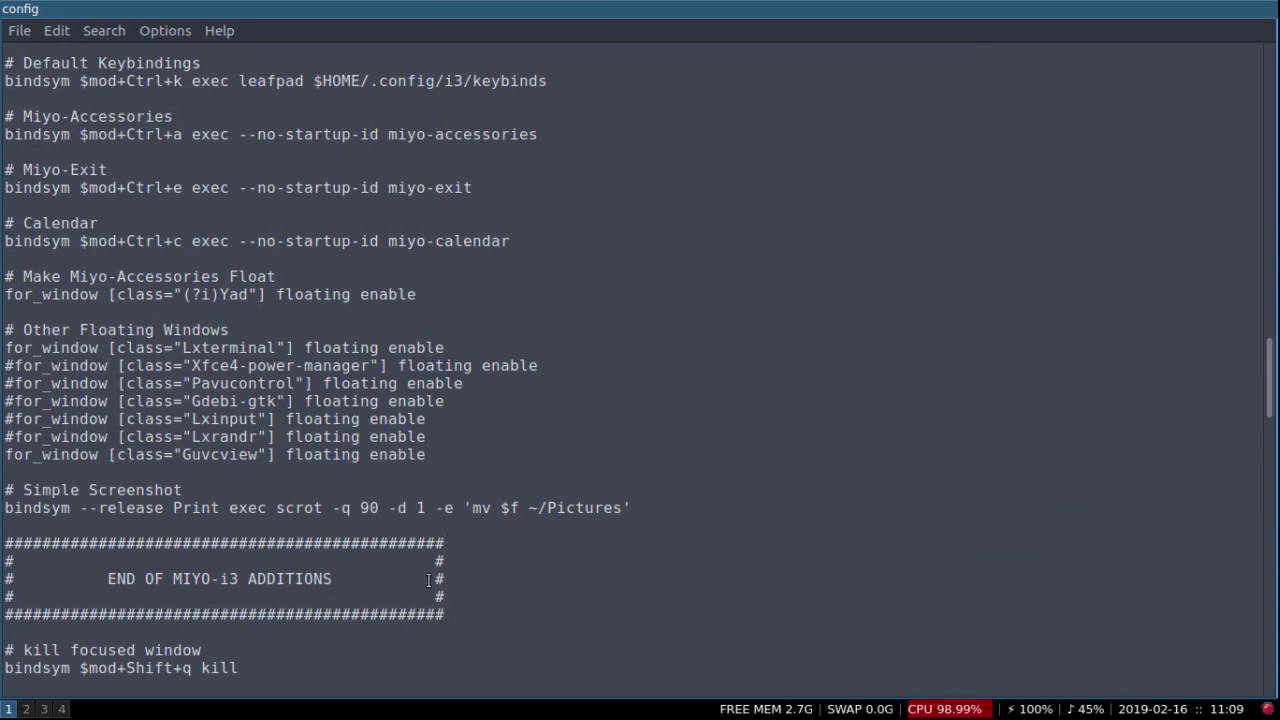
Step: Open a terminal on workspace 5 to check how its window is placed, and close it
key(alt+5)
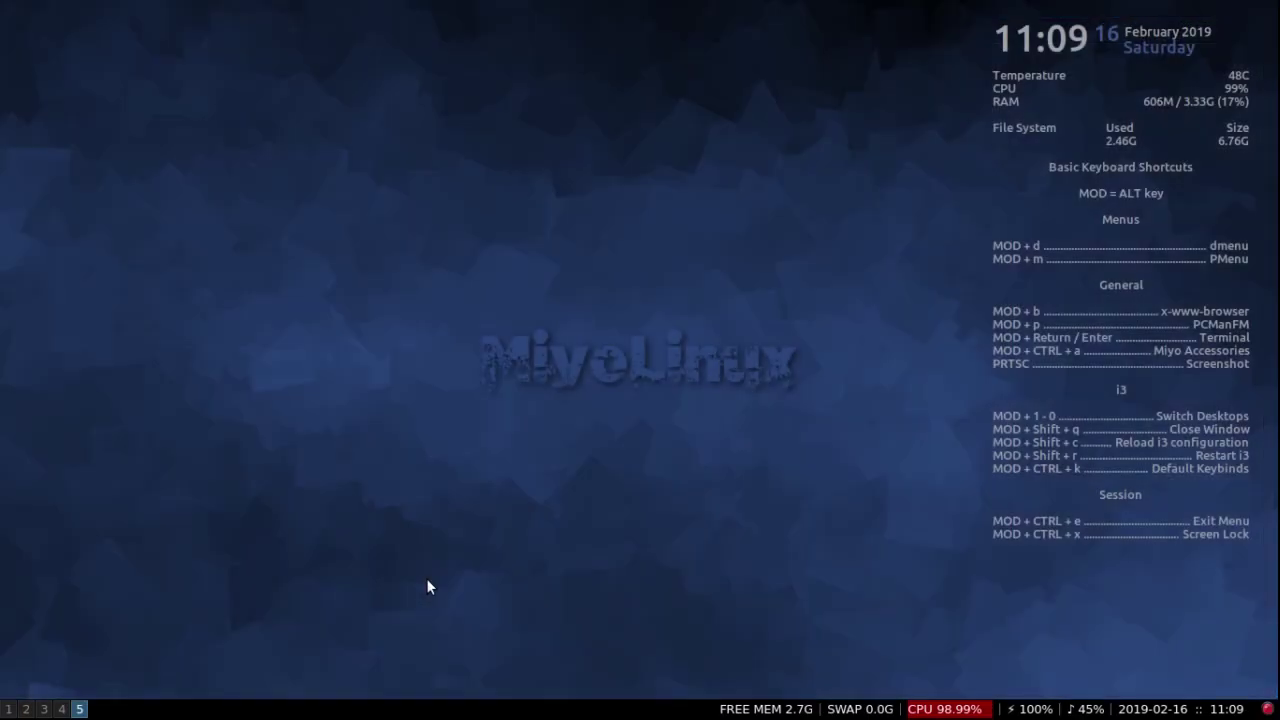
key(alt+Return)
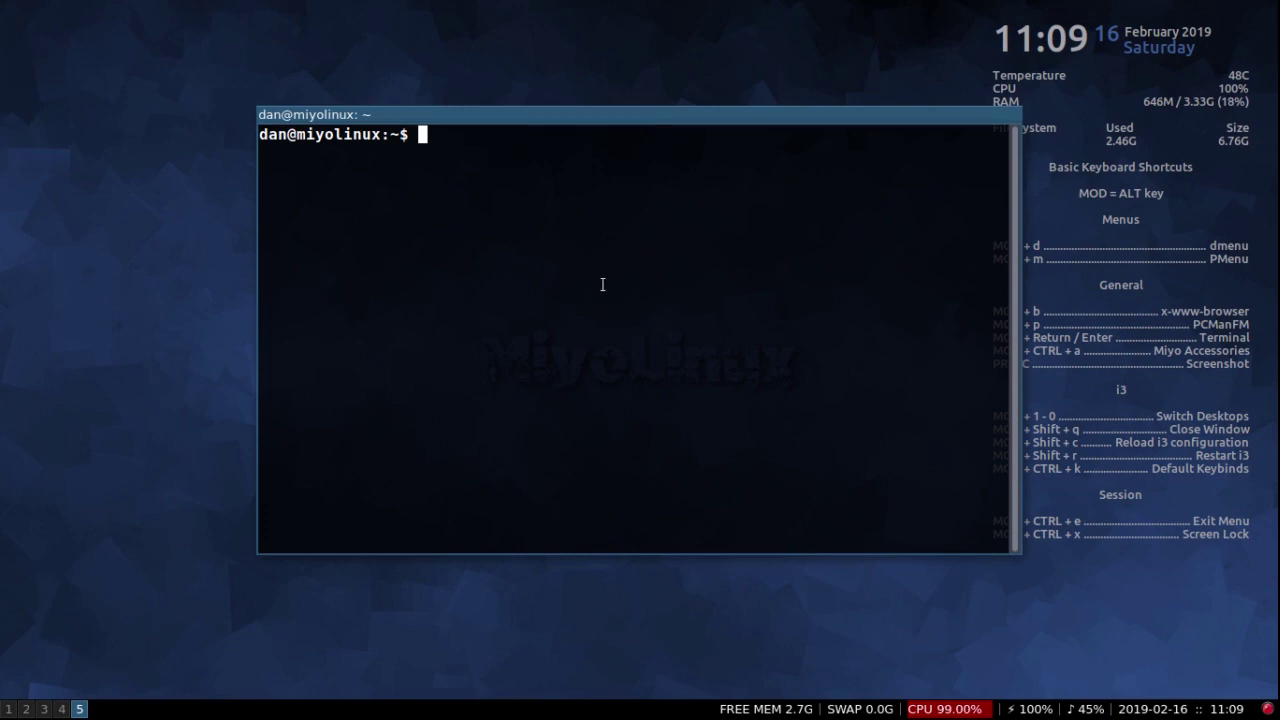
key(alt+shift+q)
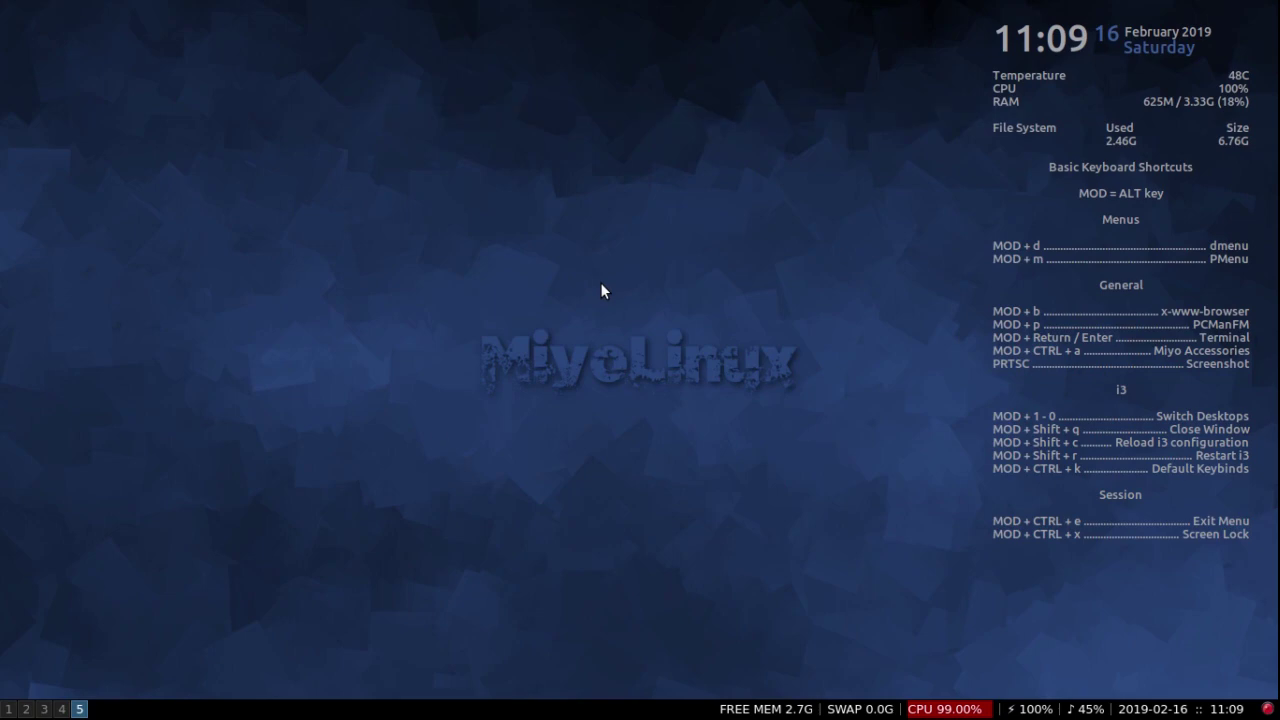
Step: Comment out the Lxterminal floating rule under Other Floating Windows in the config on workspace 1, and save the file
click(8, 707)
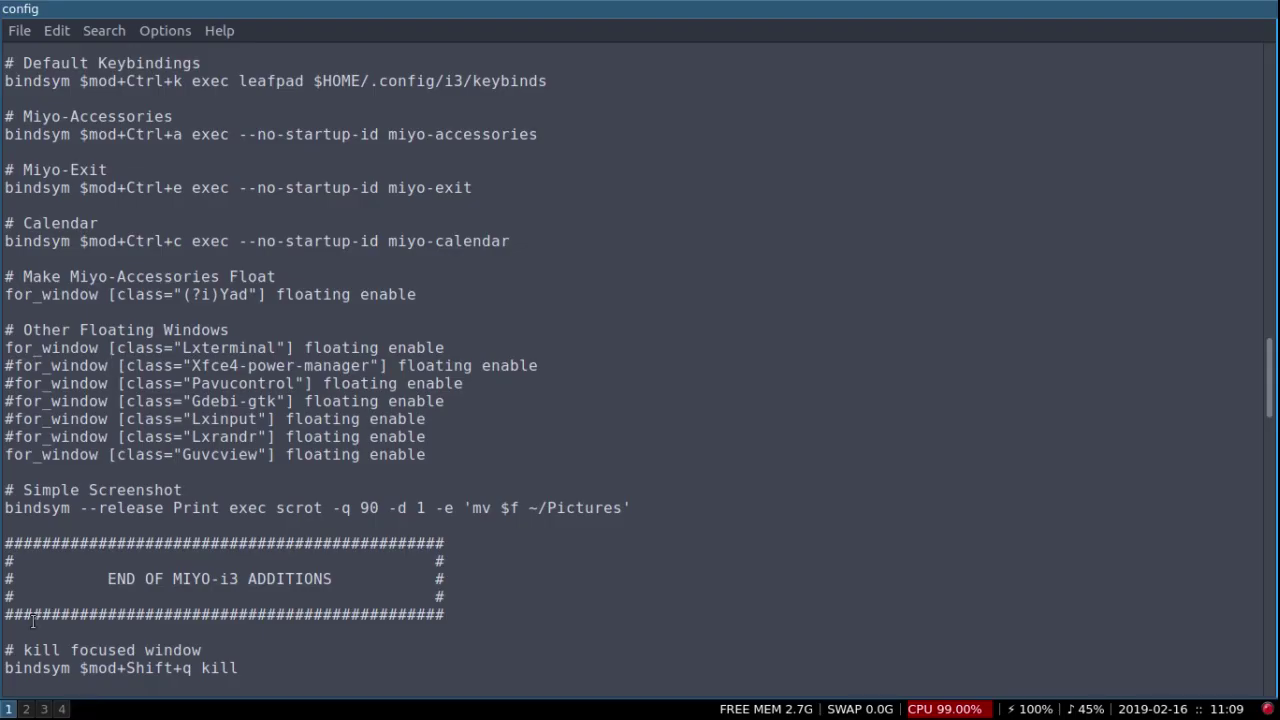
click(7, 347)
text(#)
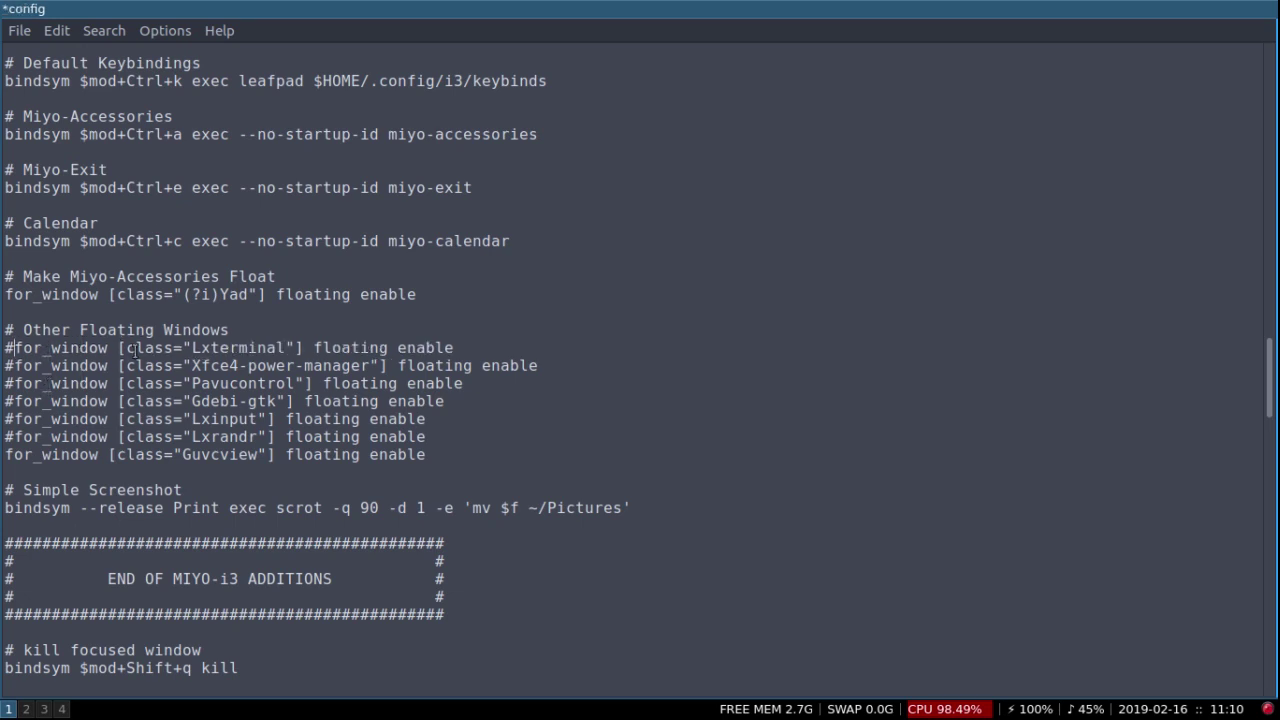
click(20, 31)
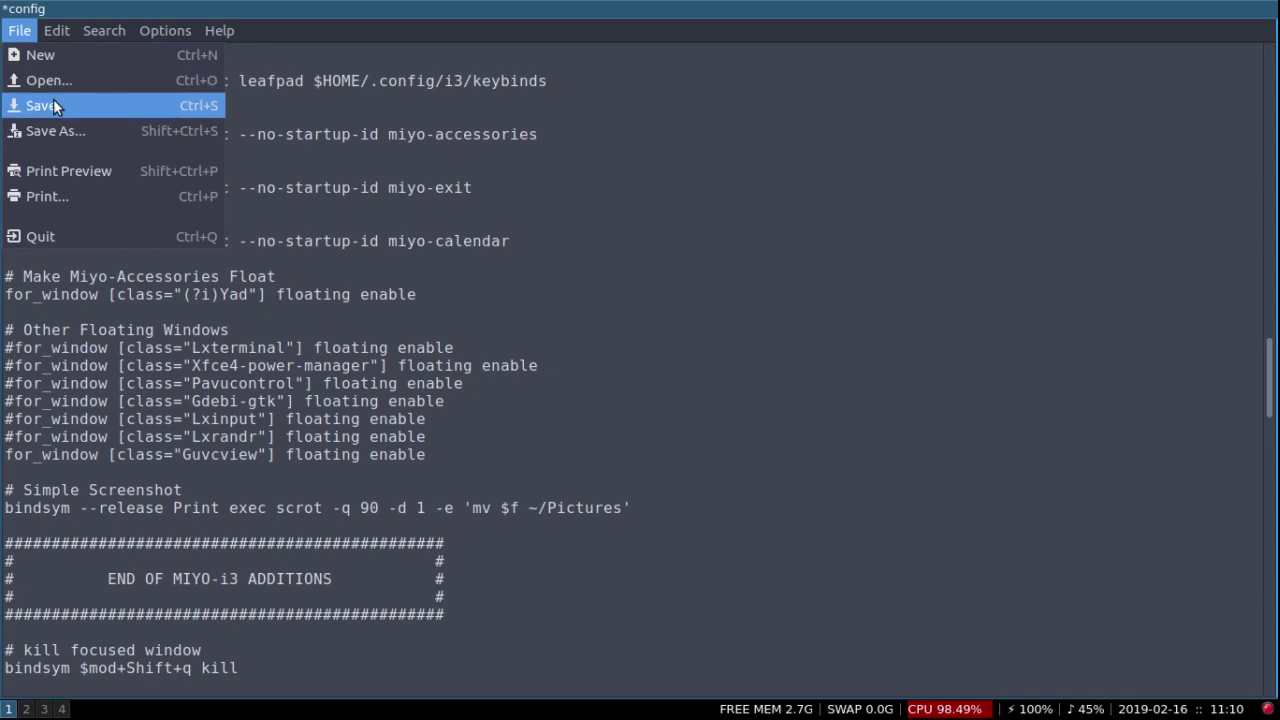
click(45, 102)
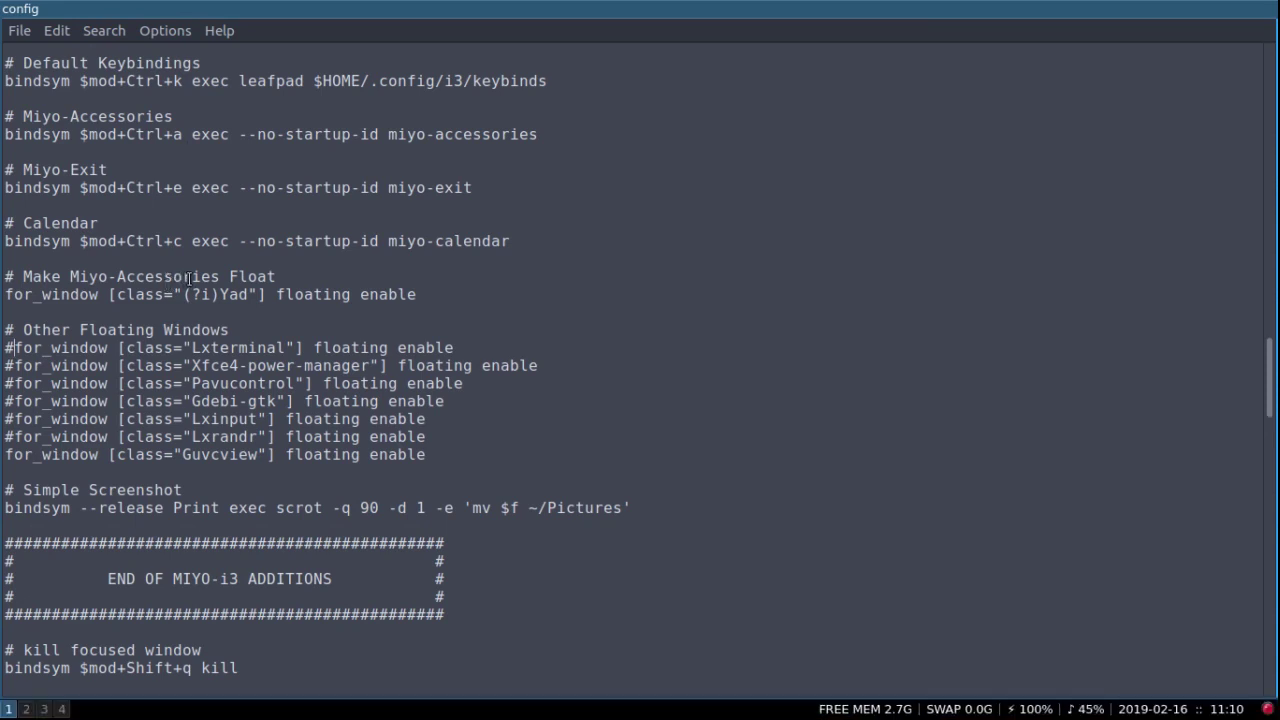
Step: Open a terminal on workspace 5 to check its tiling with the Lxterminal rule commented out, and close it
key(alt+5)
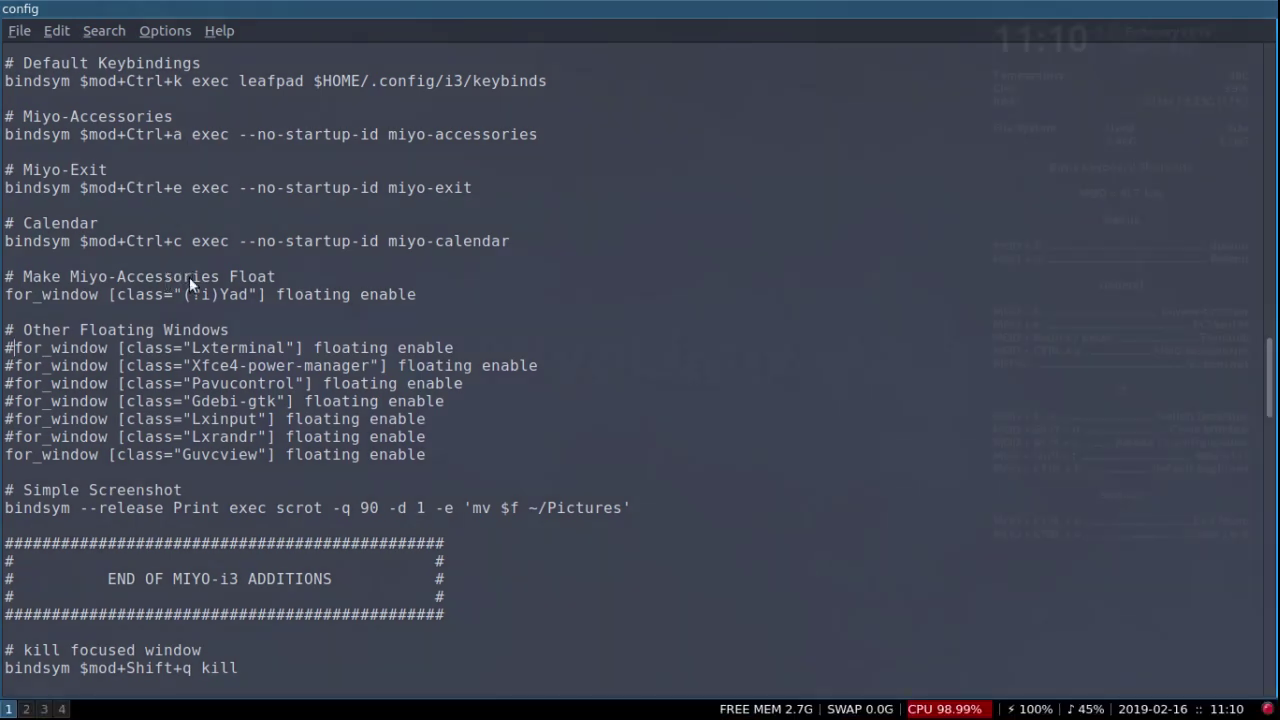
key(alt+Return)
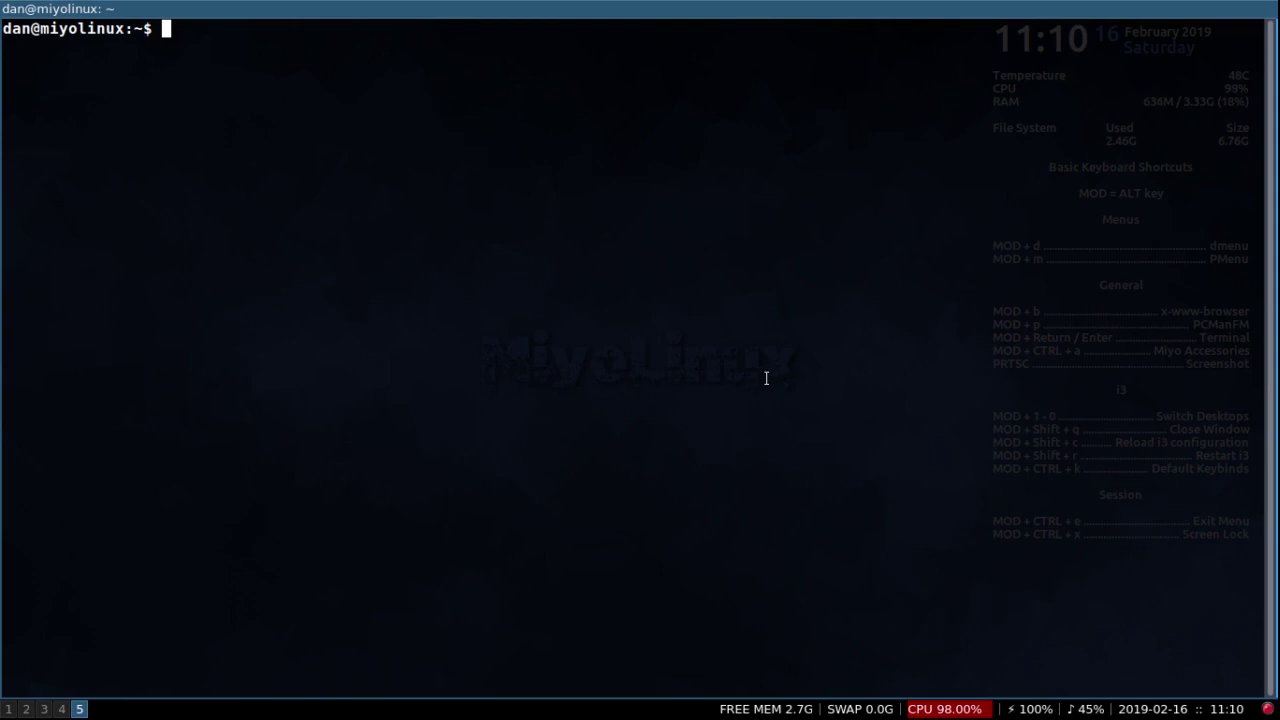
key(alt+shift+q)
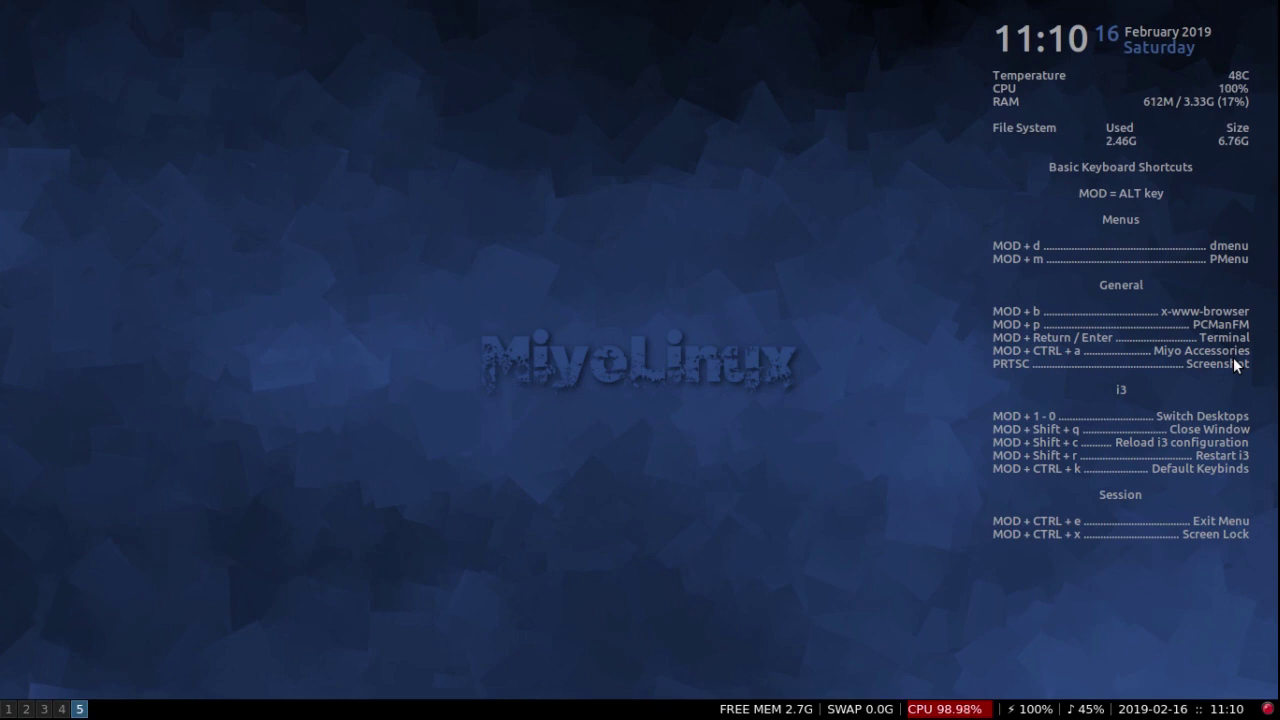
Step: Open the Calendar from Miyo Accessories to view it, and close it
key(ctrl+alt+a)
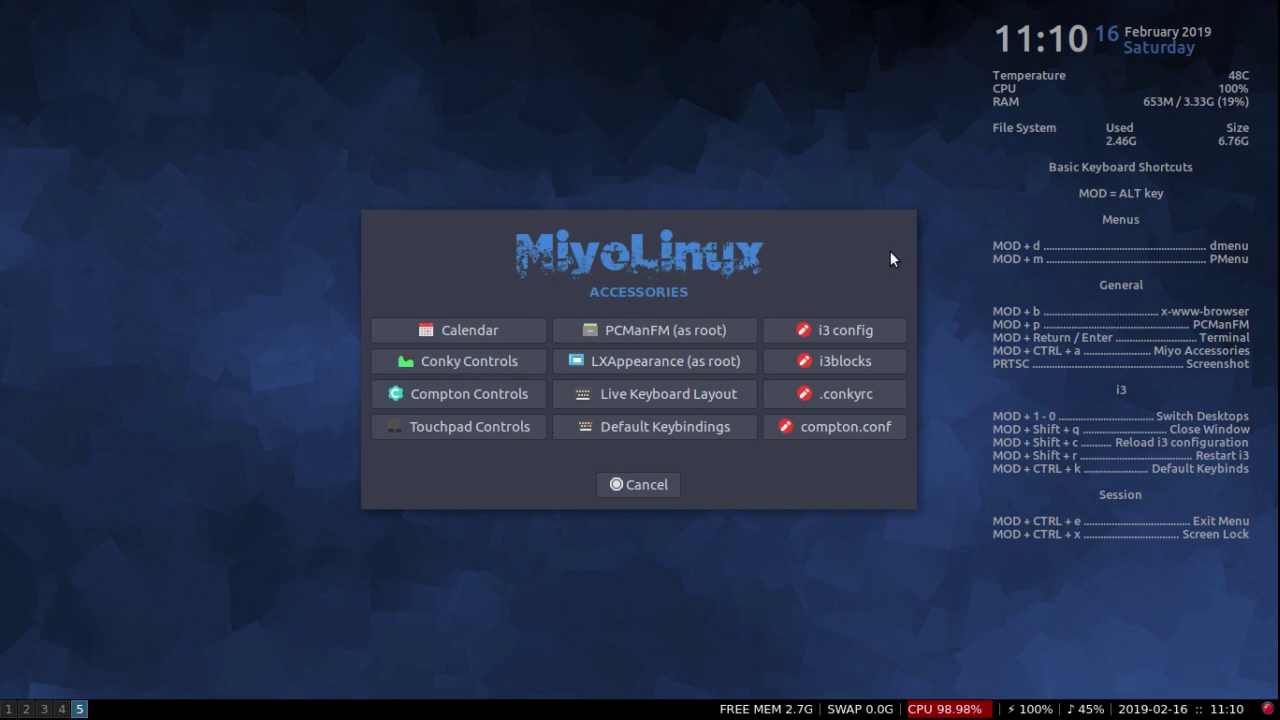
click(472, 335)
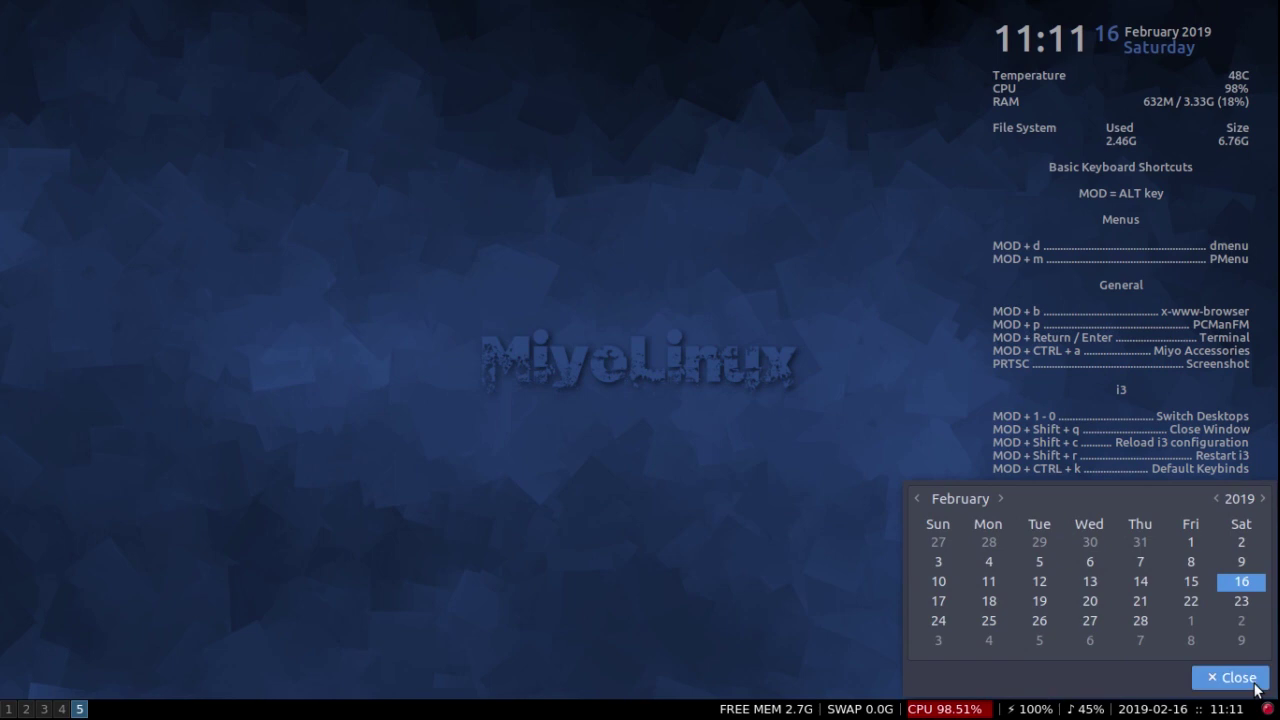
click(1236, 678)
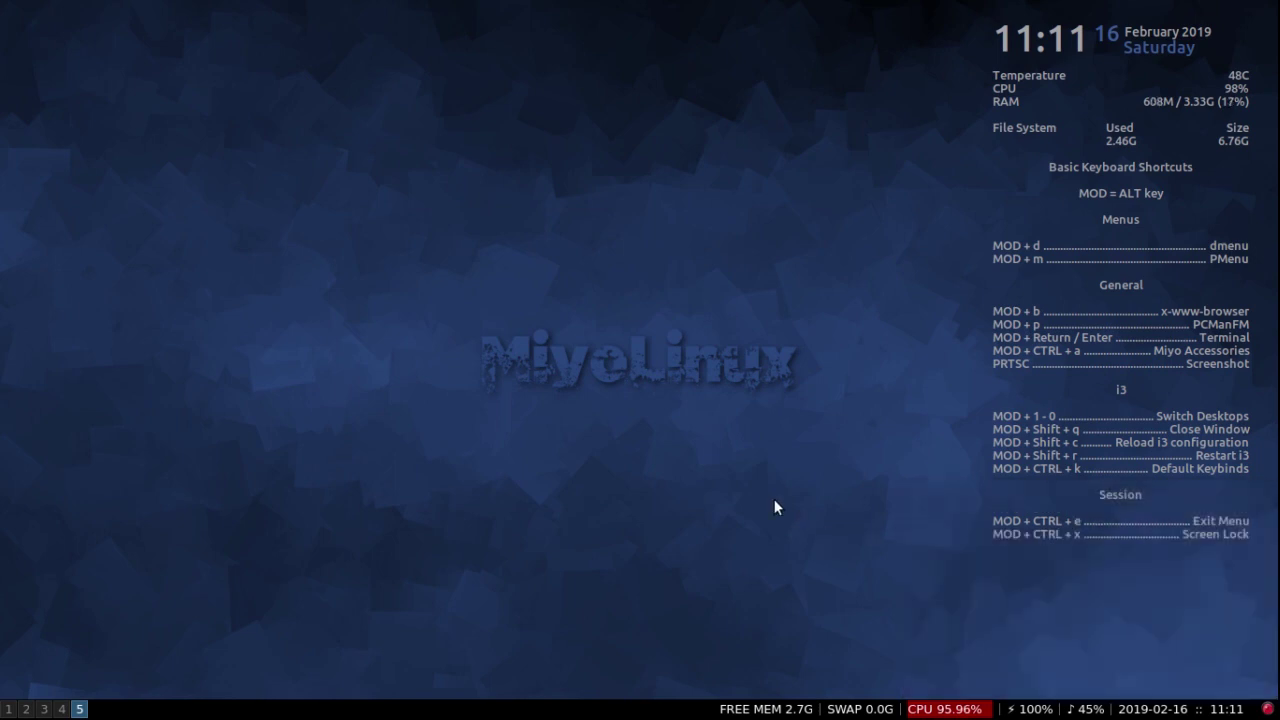
Step: Open the Compton Controls from Miyo Accessories, try the Off and On options, and close the dialog
key(ctrl+alt+a)
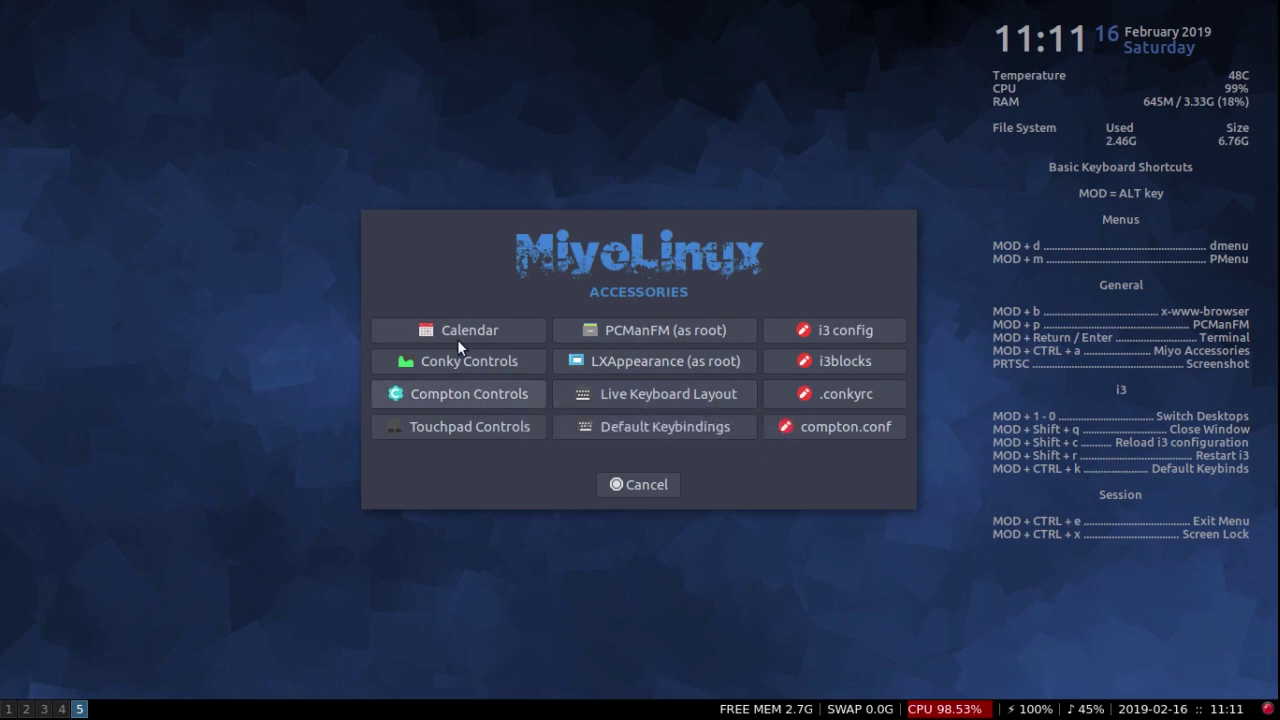
click(446, 395)
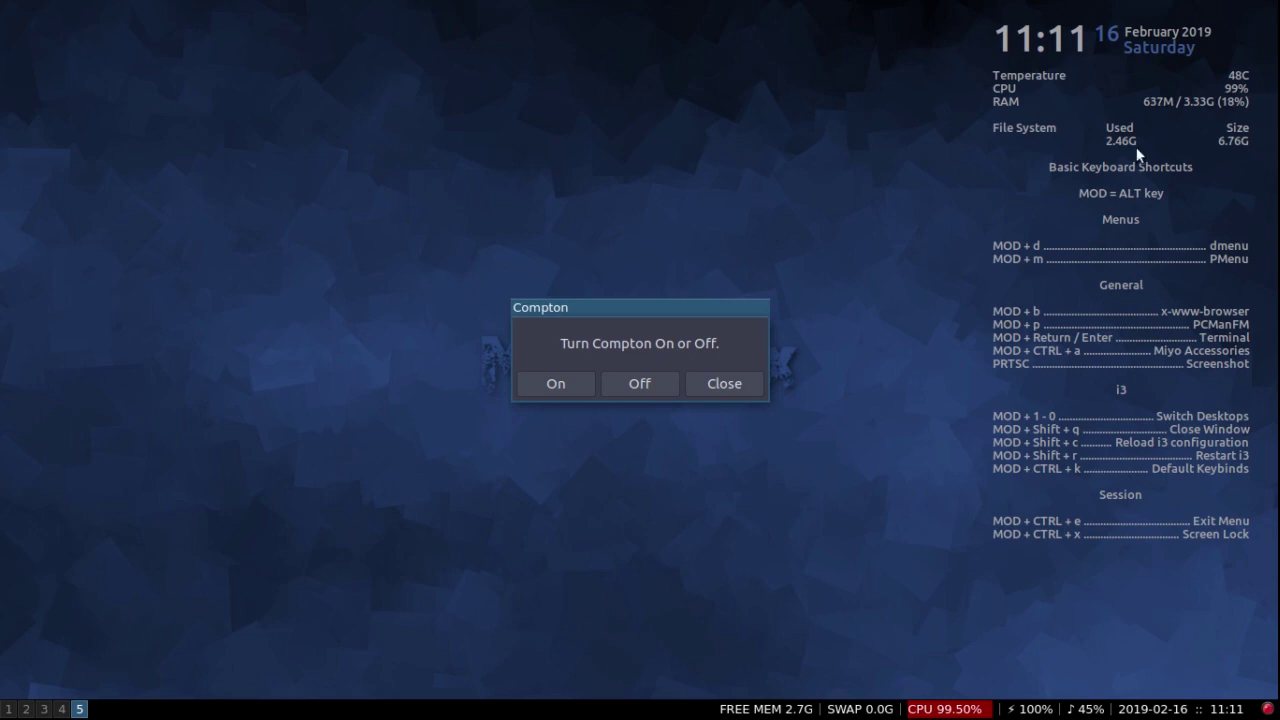
click(633, 381)
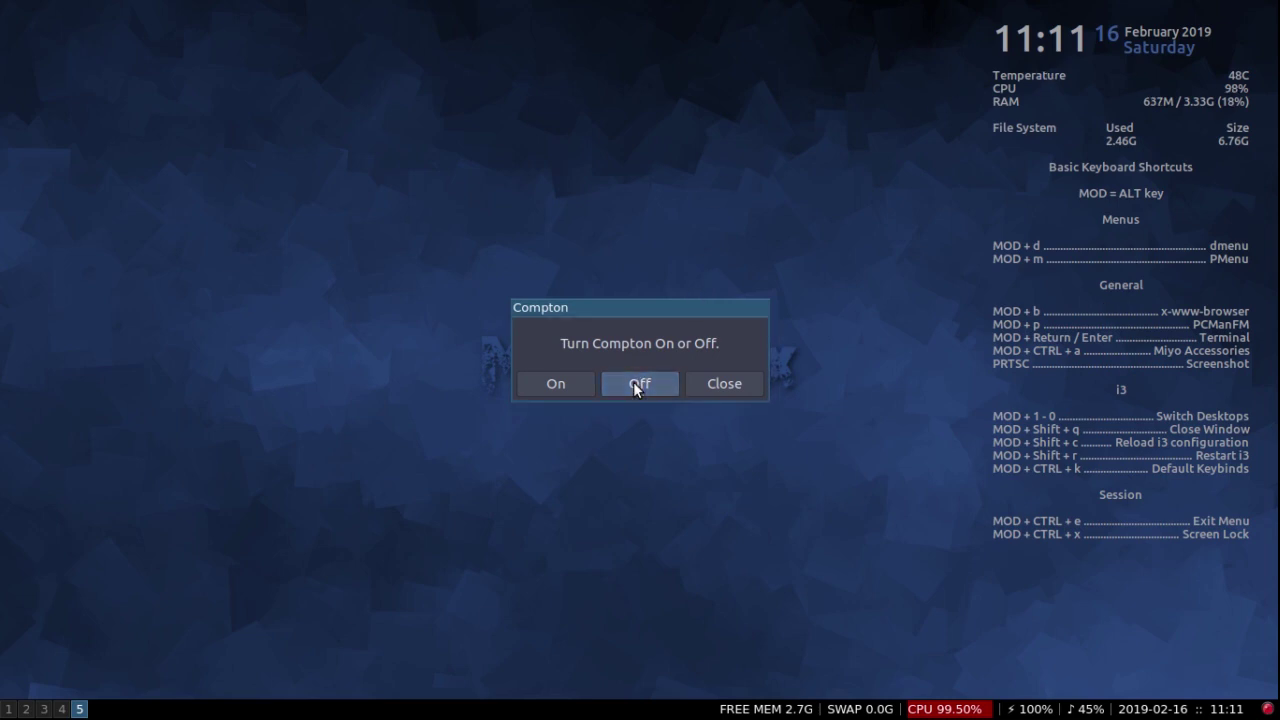
click(589, 381)
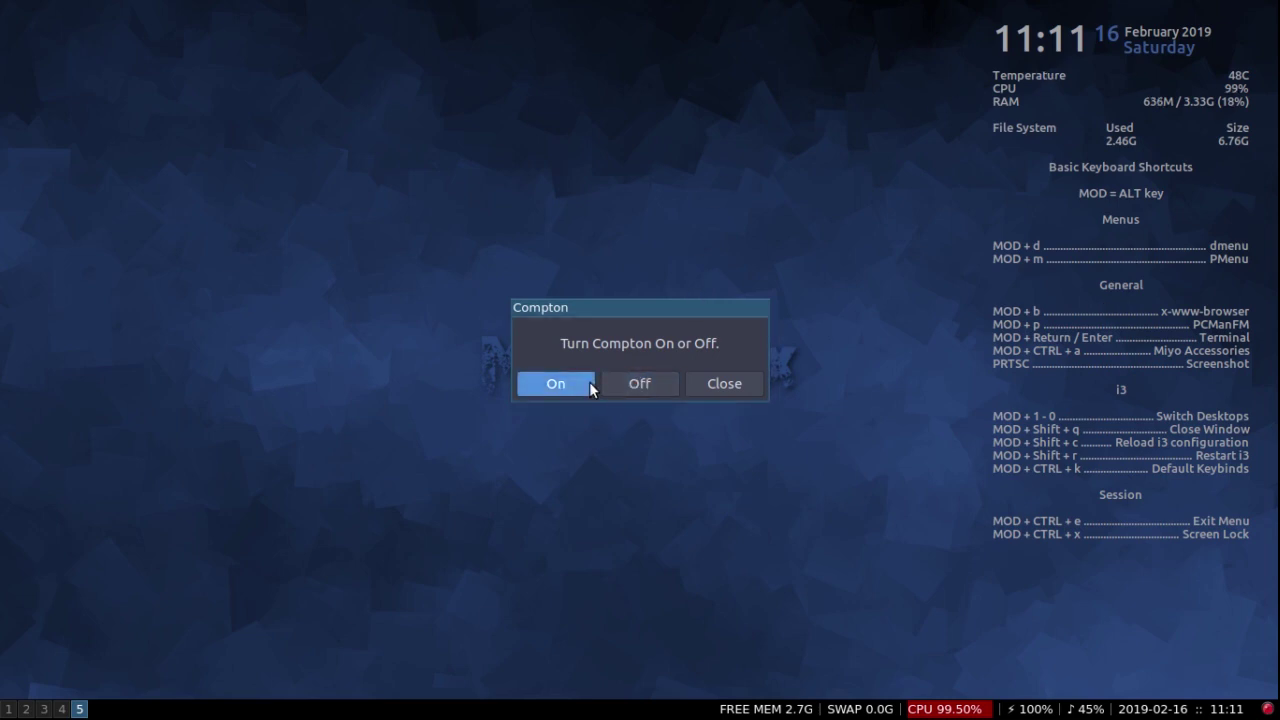
click(740, 390)
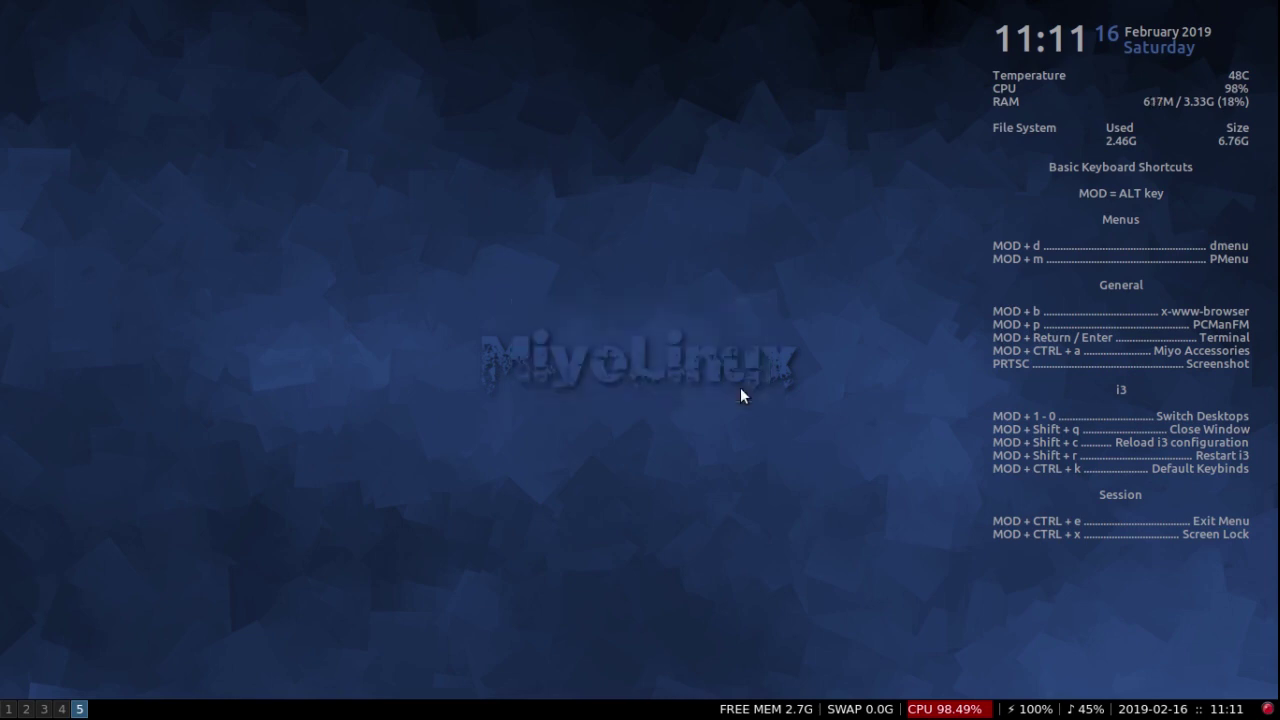
Step: View the list of languages in Live Keyboard Layout from Miyo Accessories, and close it without picking one
key(alt+ctrl+a)
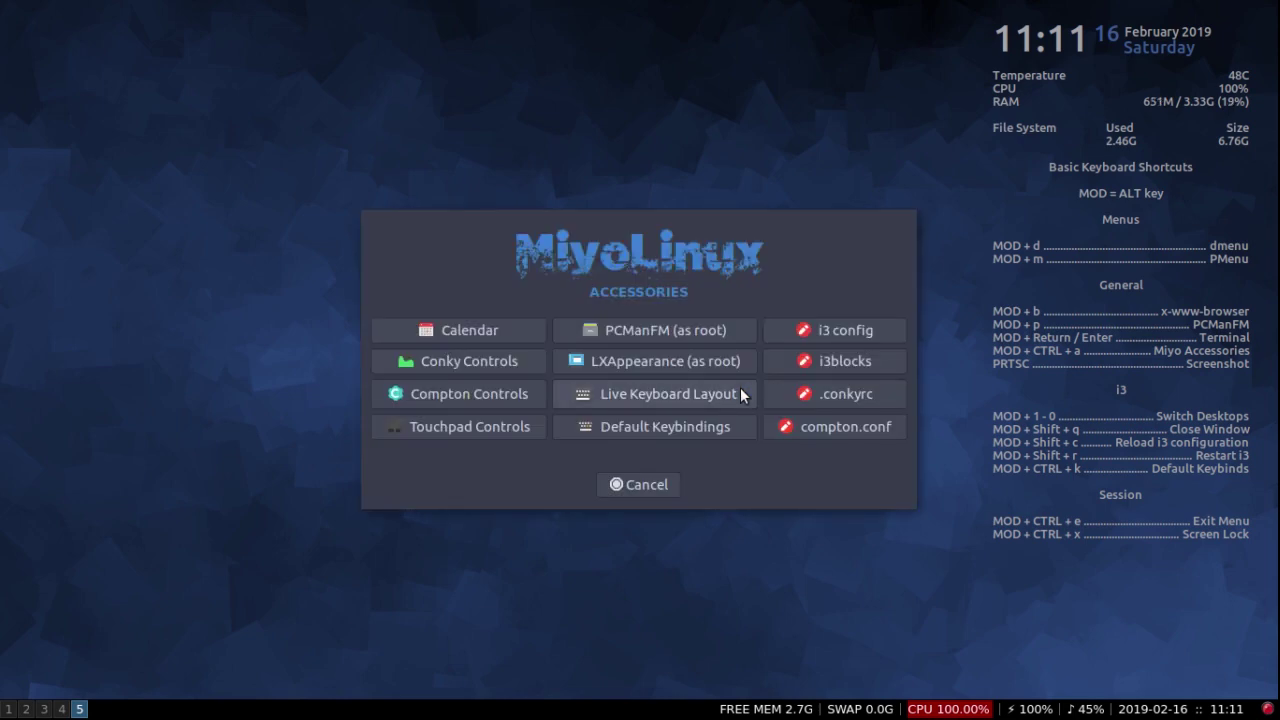
click(669, 397)
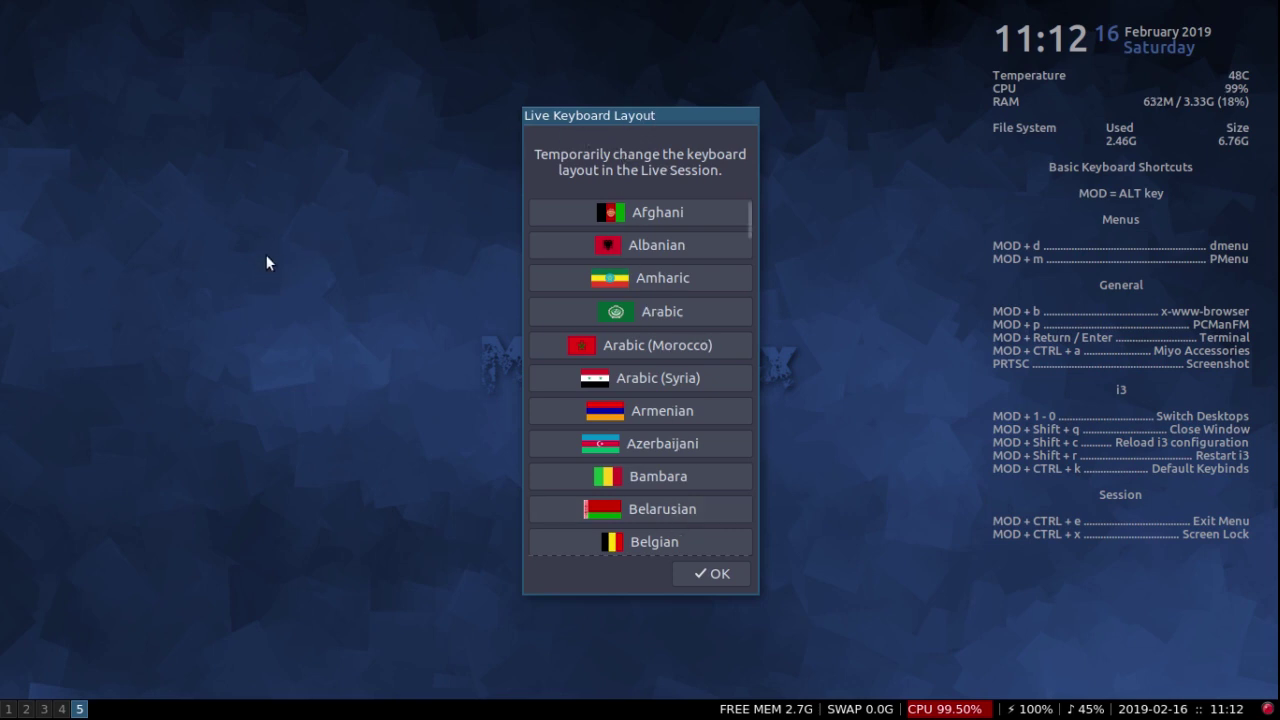
click(717, 580)
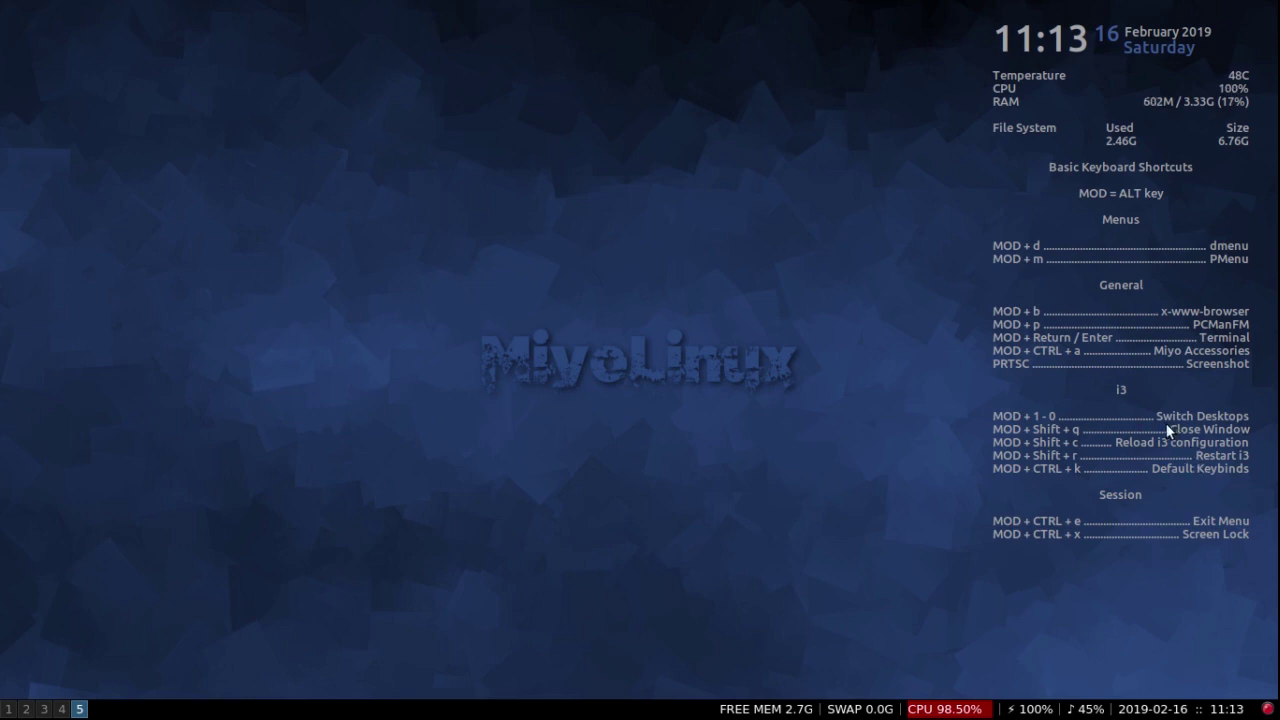
Step: Open the Default Keybindings file from Miyo Accessories, read through the Miyo additions and i3 bindings, and quit the editor
key(ctrl+alt+a)
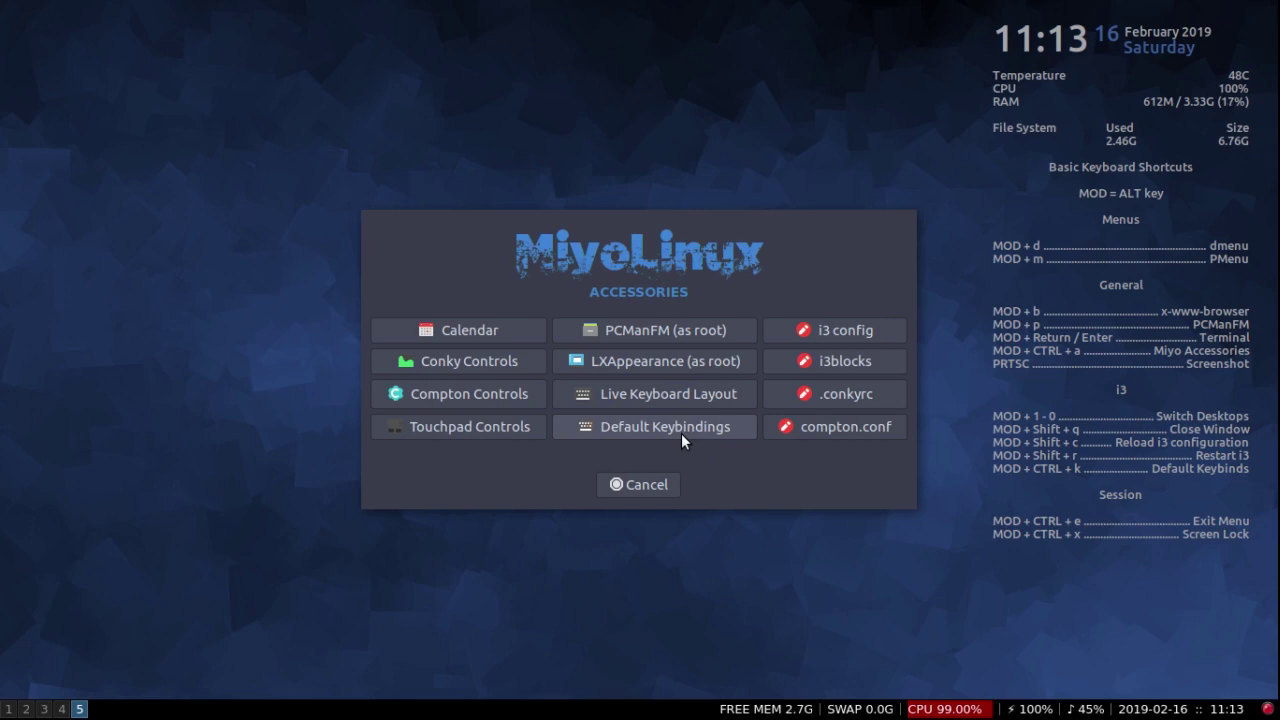
click(640, 487)
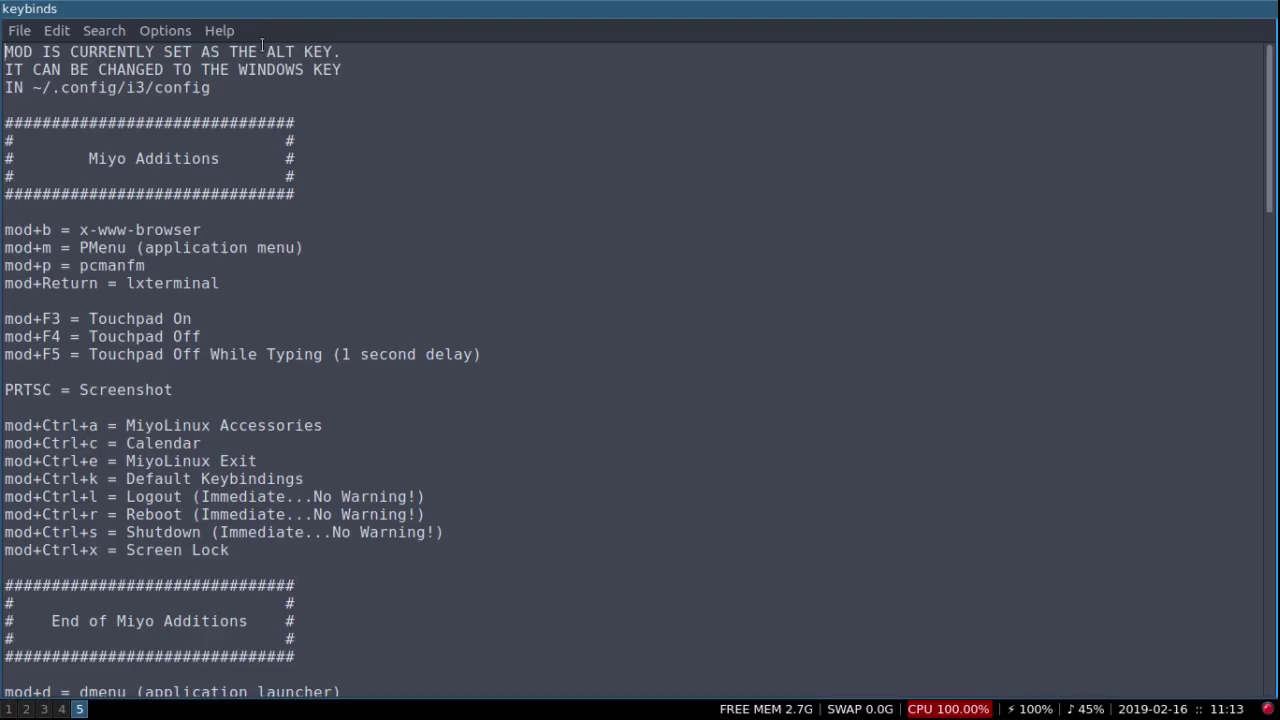
scroll(330, 305, down, 4)
scroll(336, 311, down, 20)
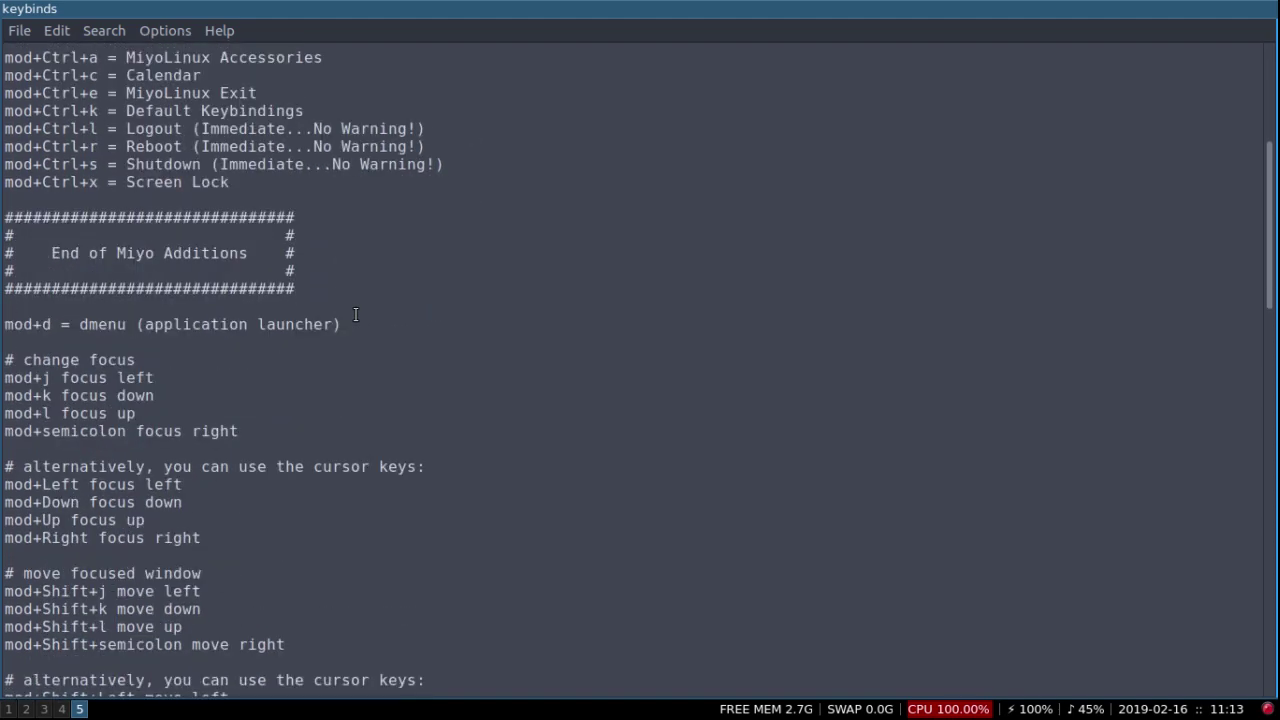
scroll(402, 332, down, 10)
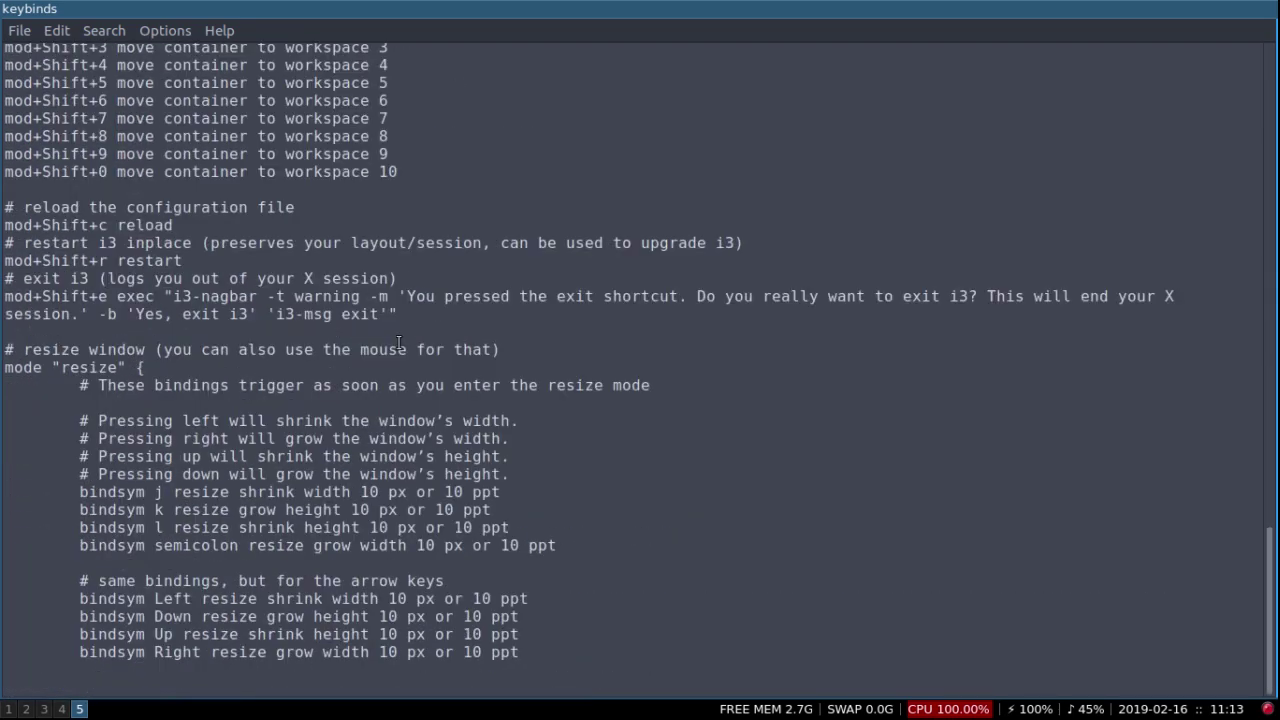
click(19, 31)
click(55, 229)
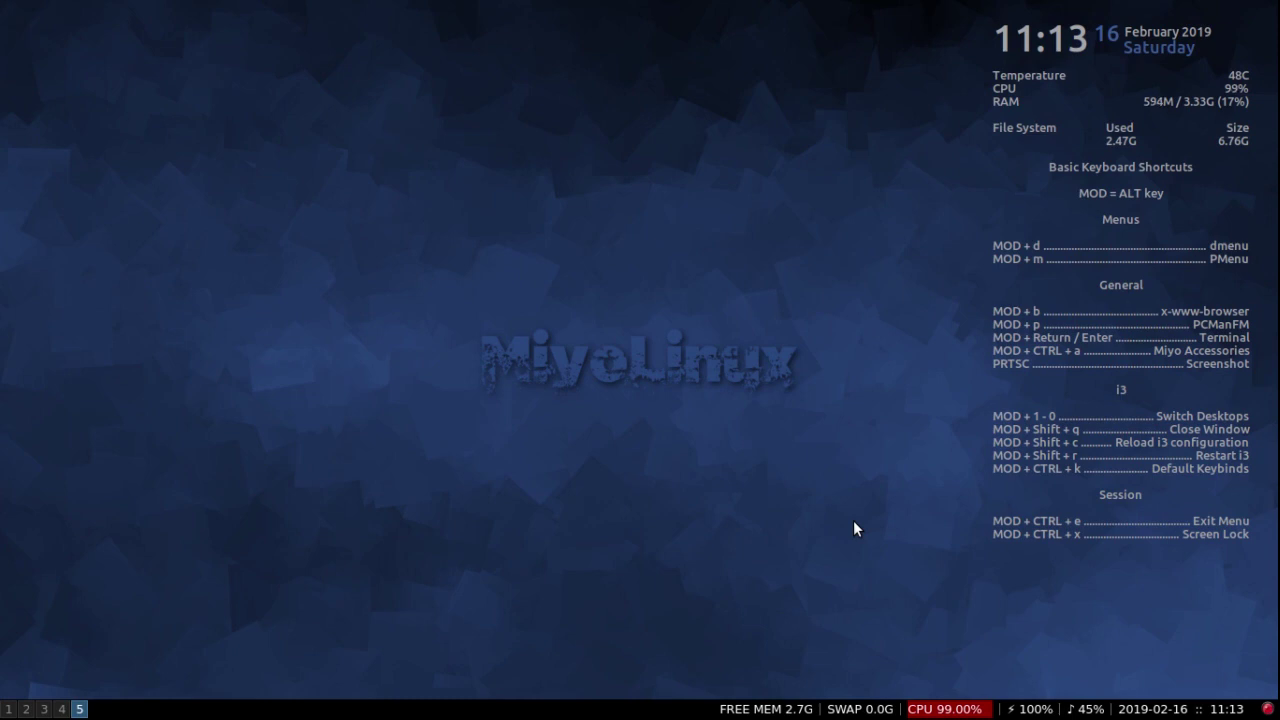
Step: Open the MiyoLinux exit menu to view its session options, and cancel it
key(ctrl+alt+e)
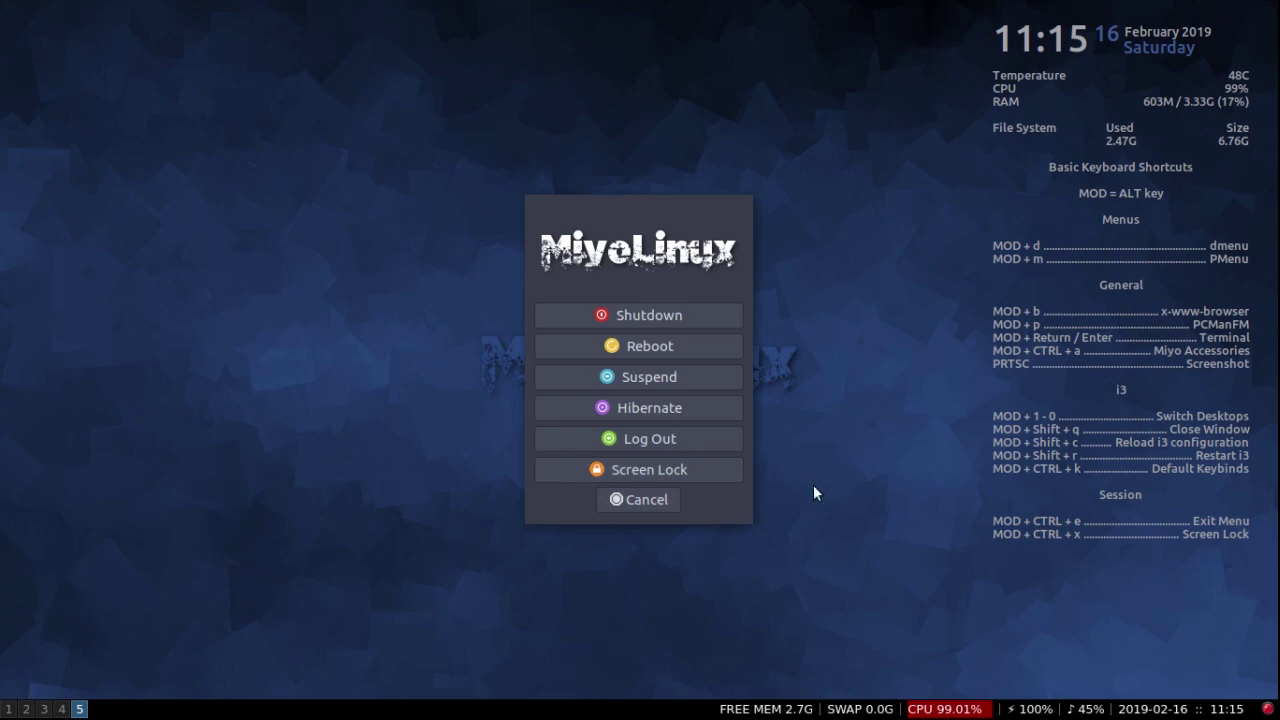
click(646, 500)
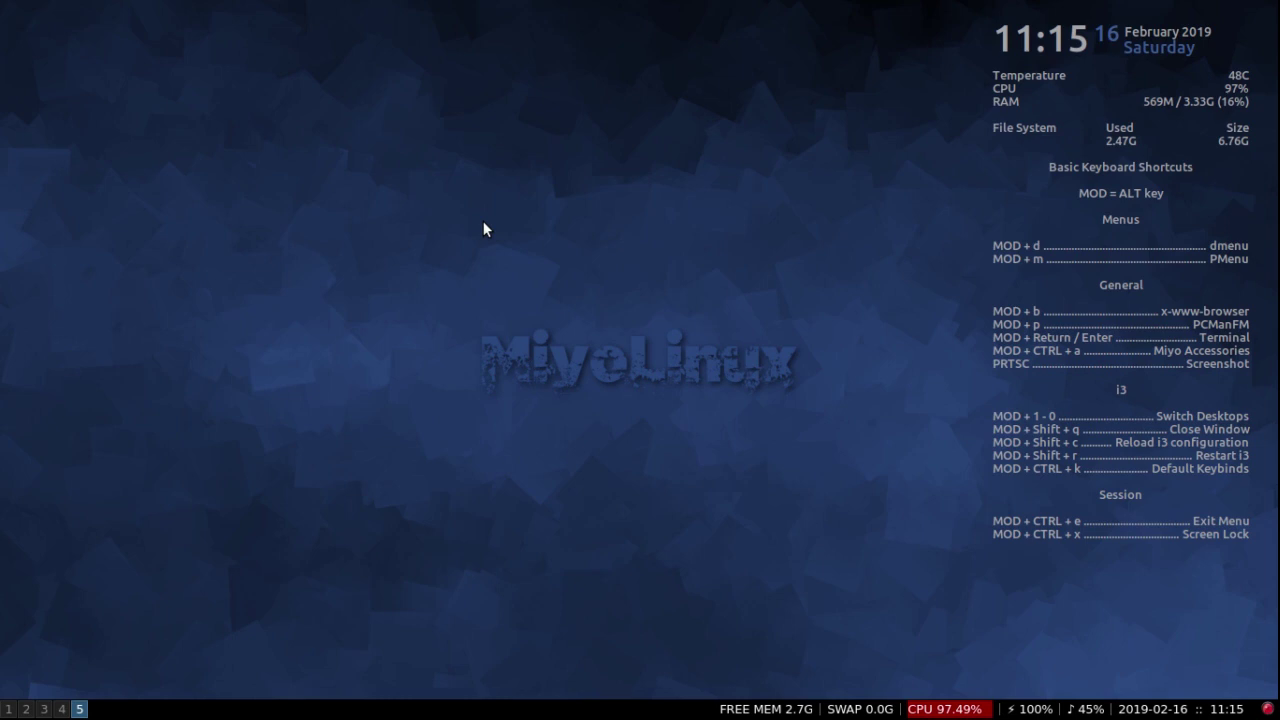
Step: Open the Release-Notes file from the home Documents folder in Leafpad and move its window to workspace 6
key(alt+Return)
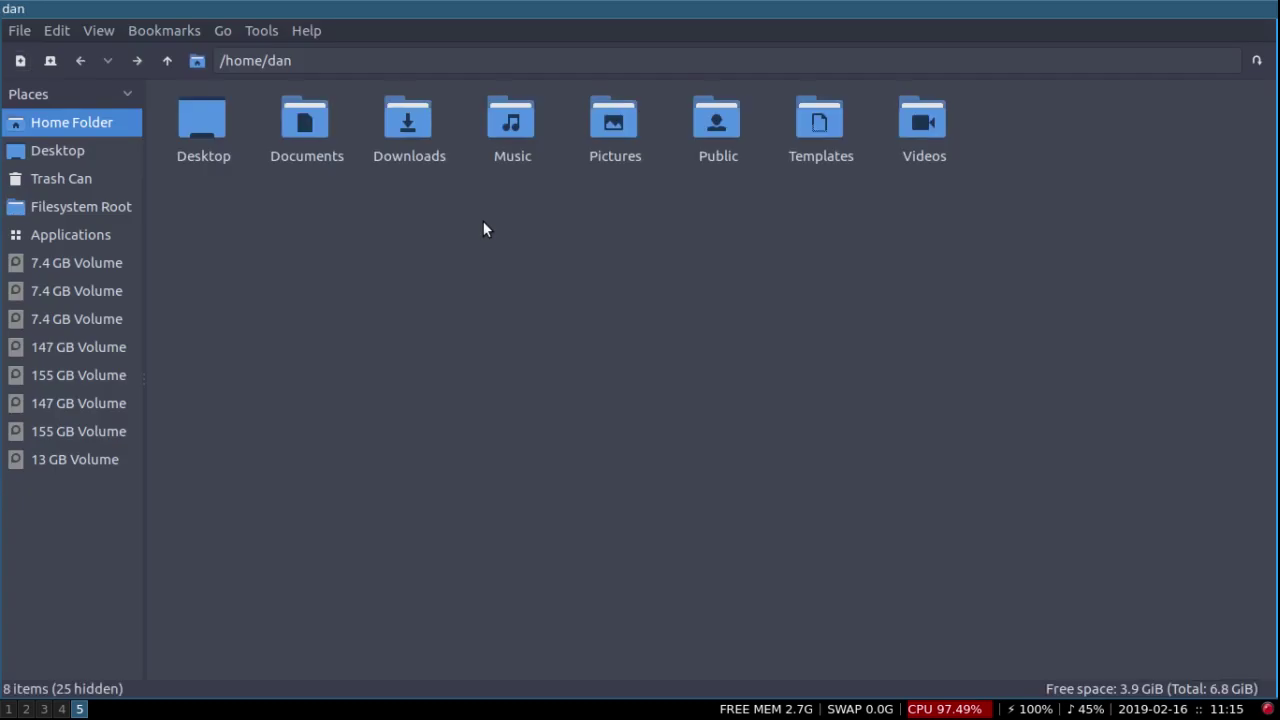
double_click(321, 125)
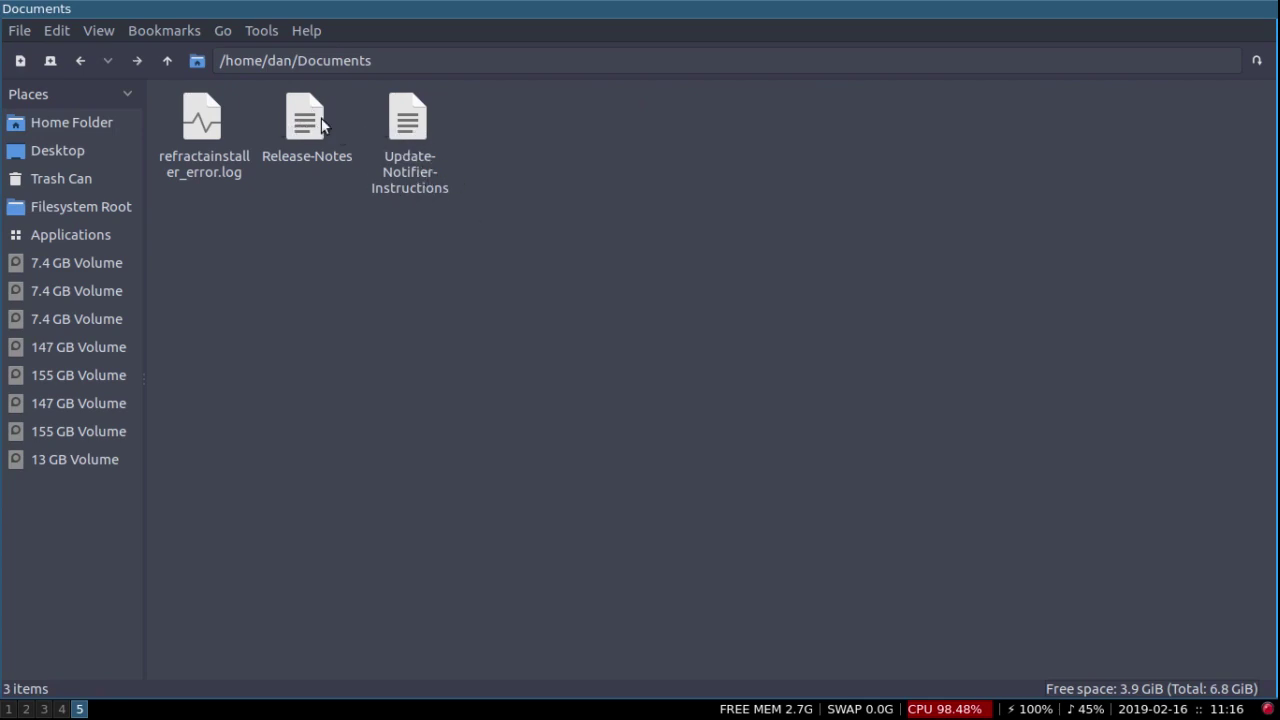
right_click(291, 121)
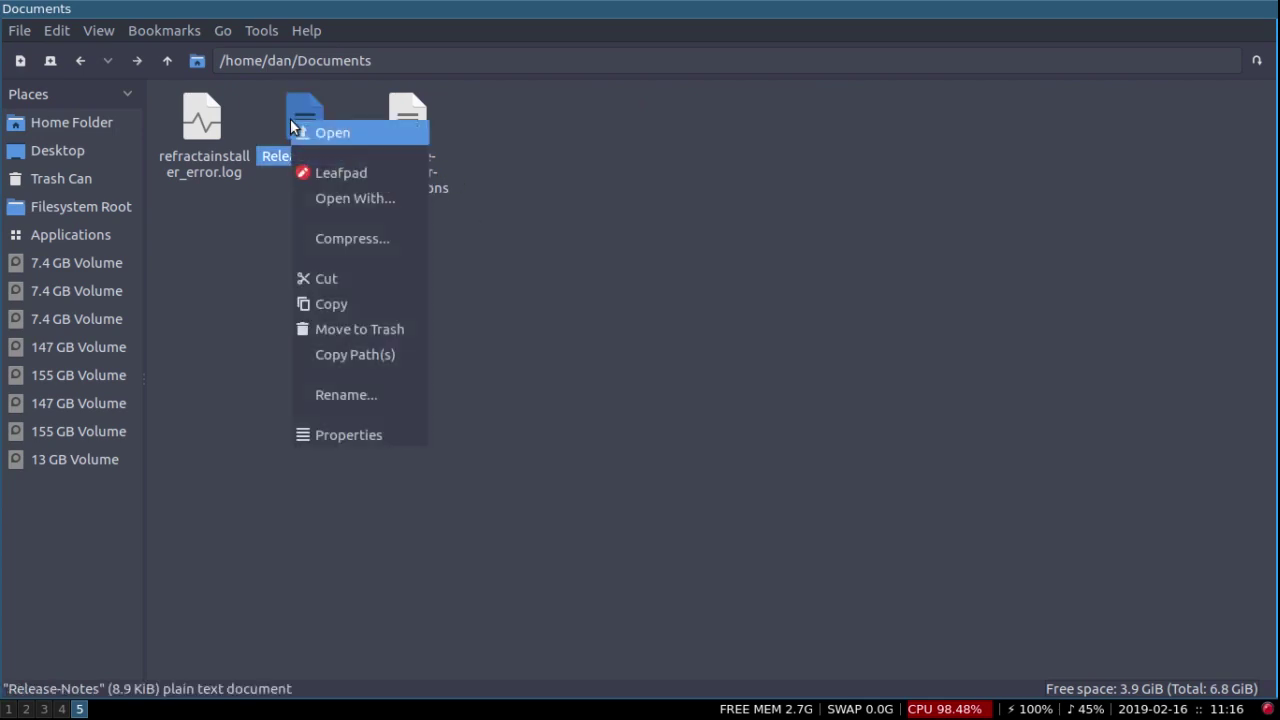
click(336, 175)
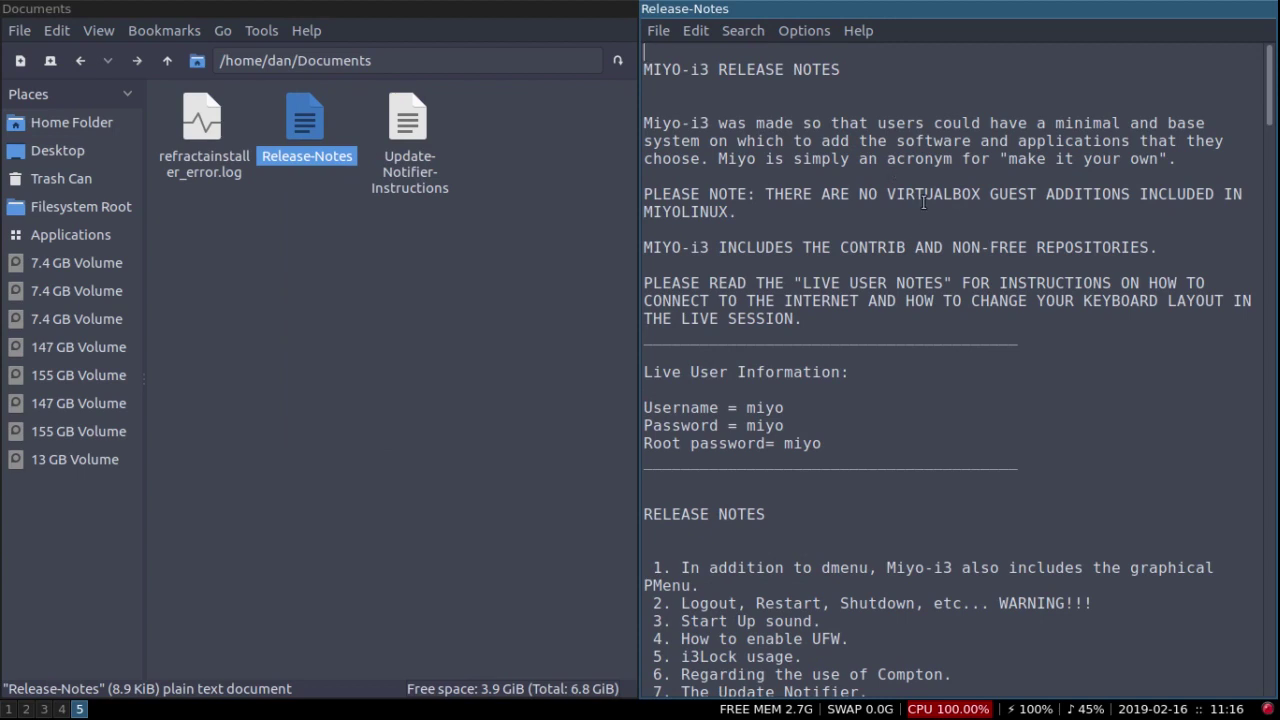
key(super+shift+q)
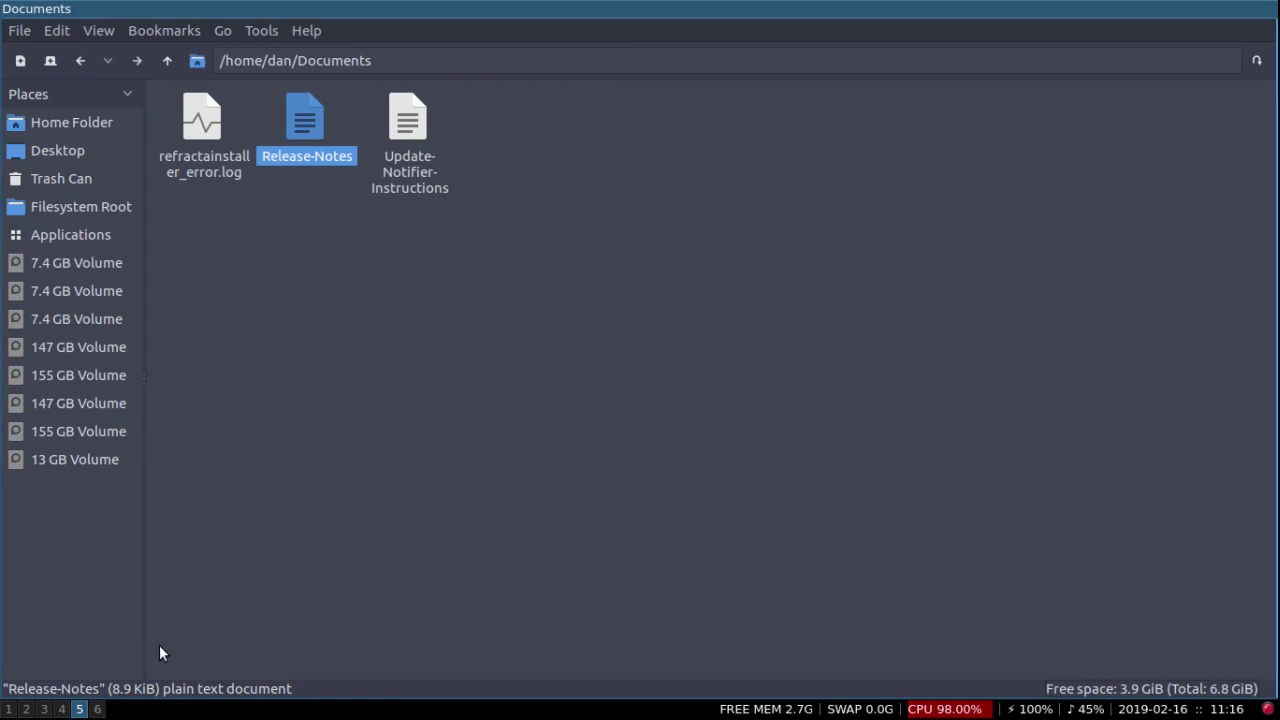
key(Return)
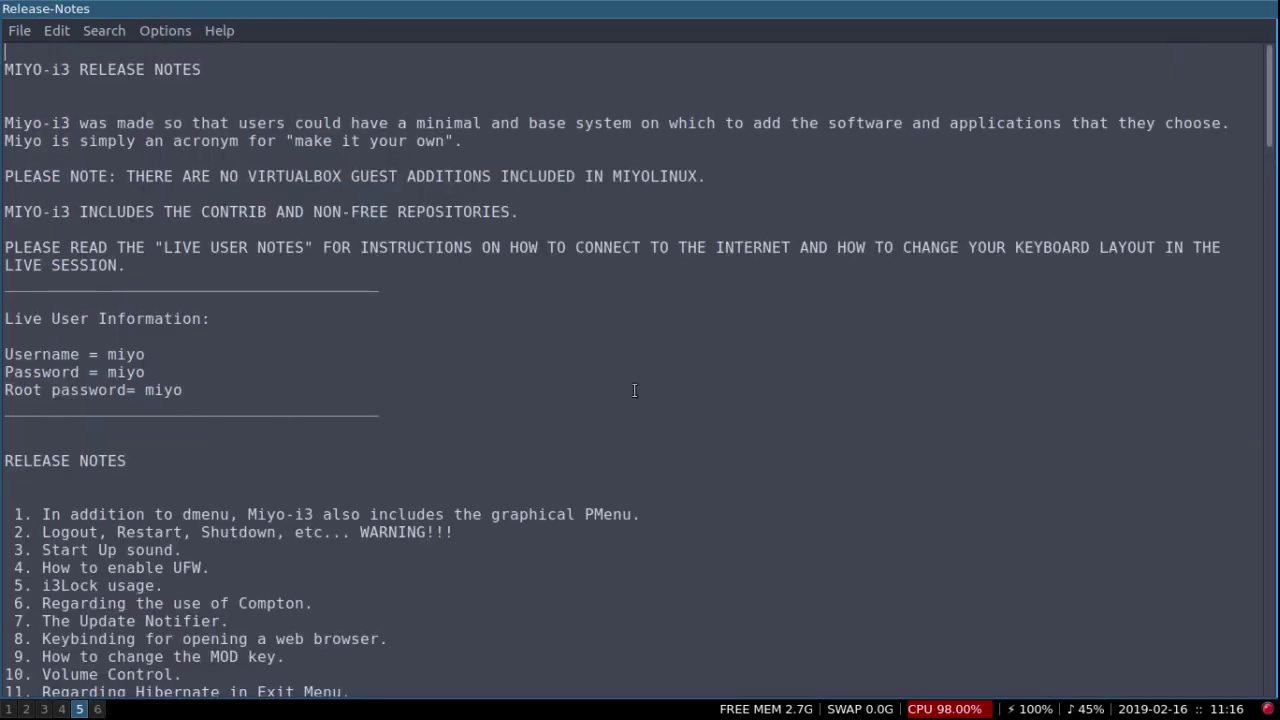
Step: Go through entries 1 to 6 of the release notes list, highlighting each from the graphical PMenu to the use of Compton
scroll(355, 275, down, 5)
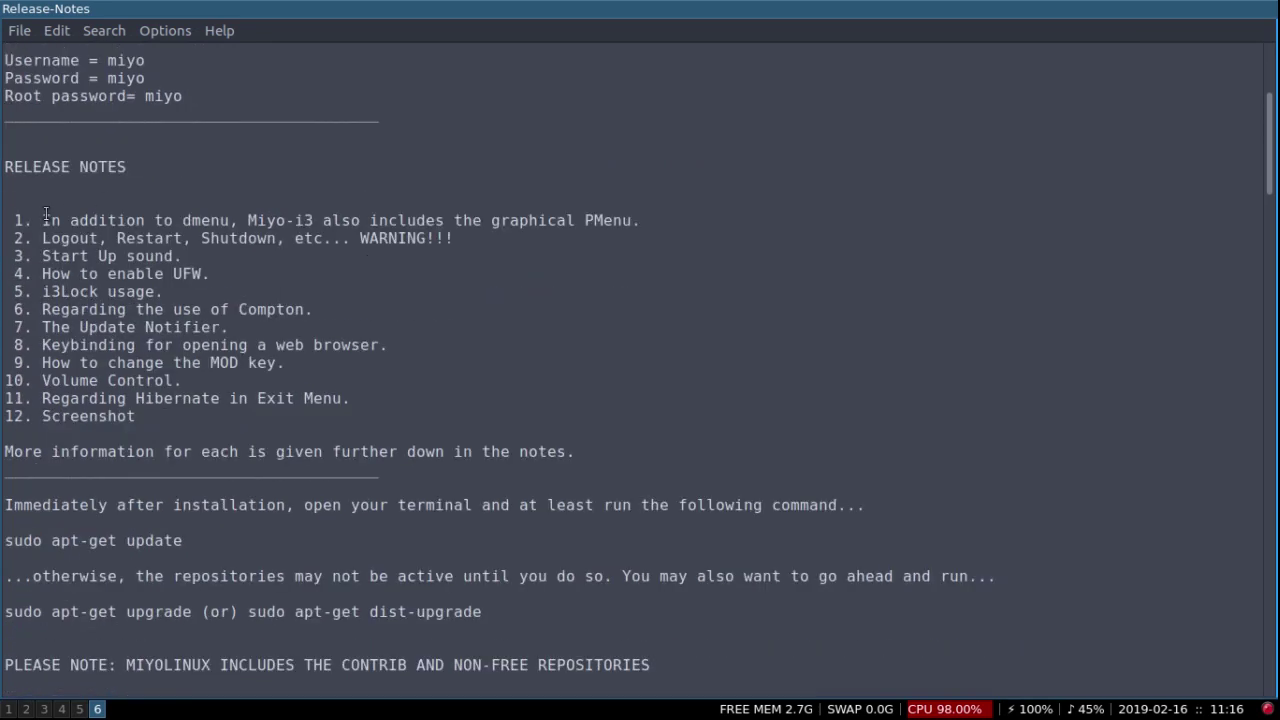
drag(42, 220, 651, 224)
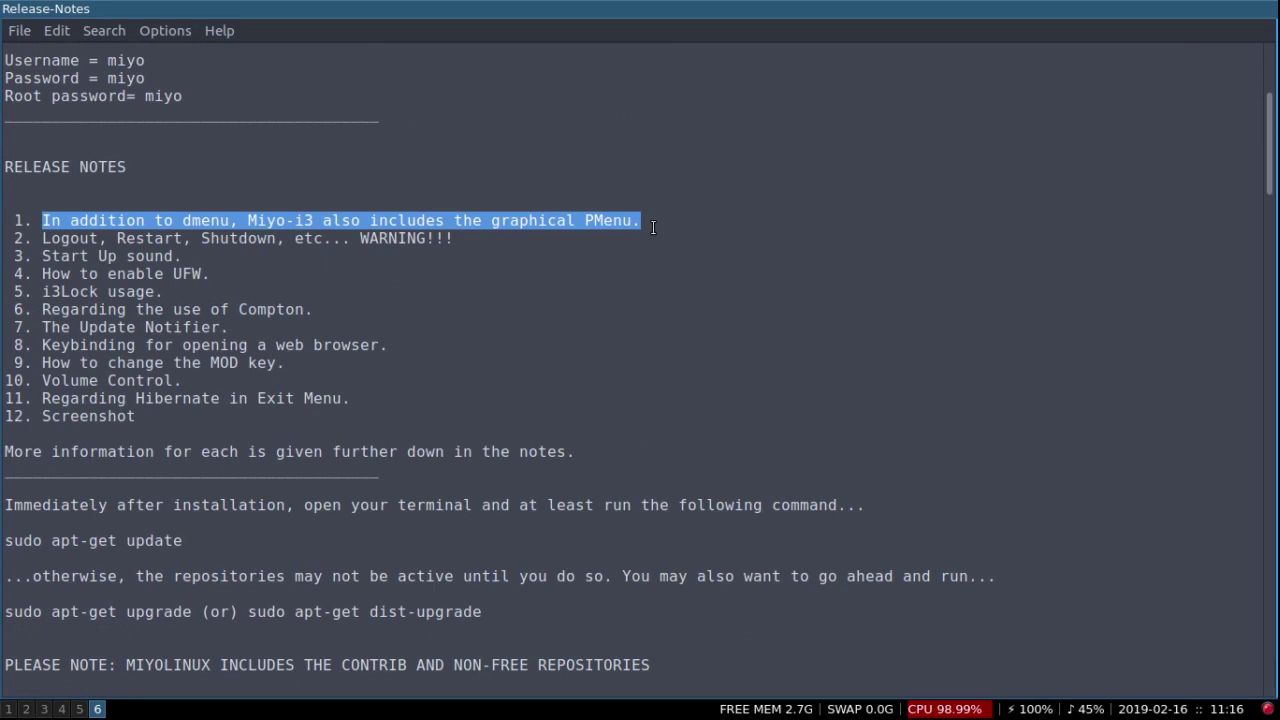
drag(42, 238, 484, 237)
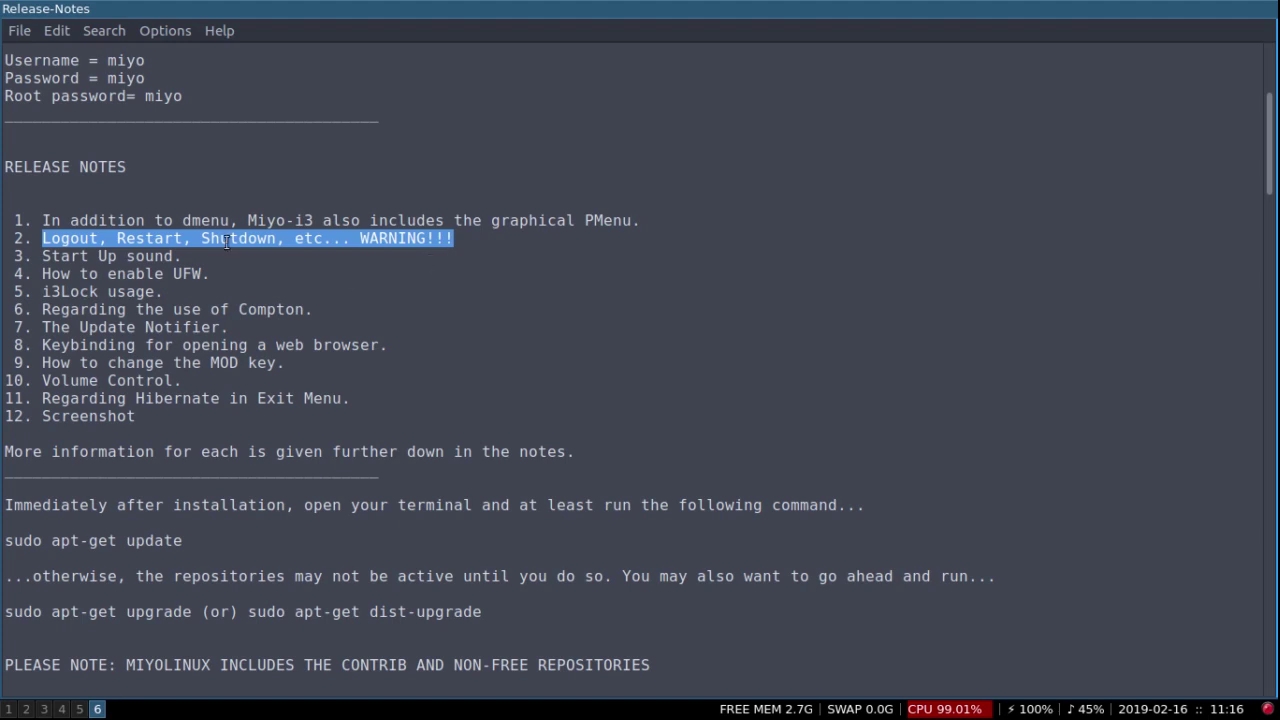
drag(34, 256, 193, 260)
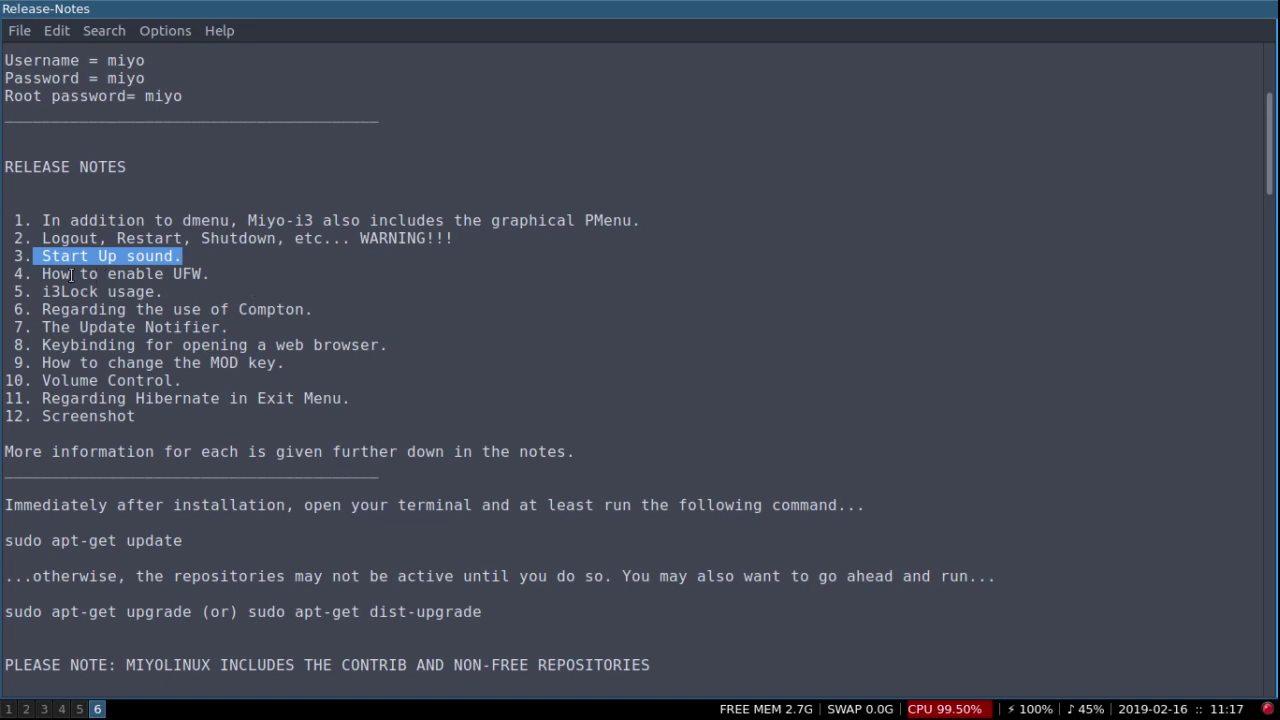
drag(43, 273, 203, 273)
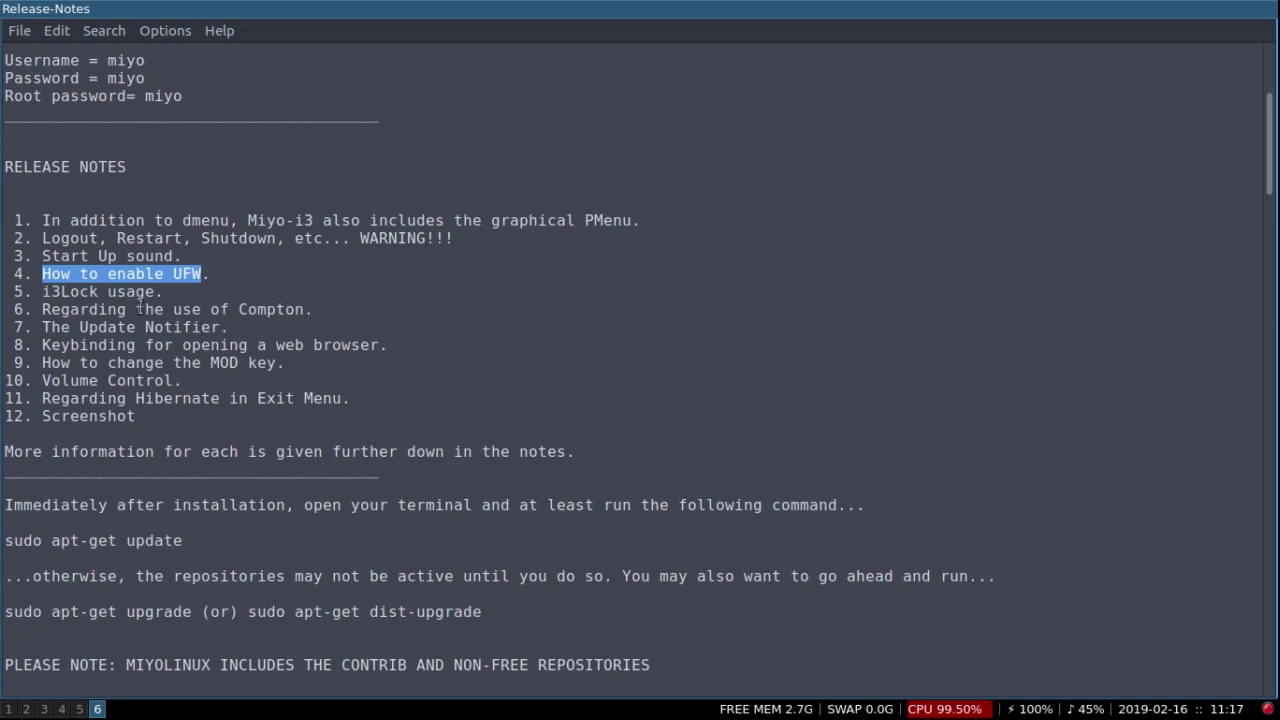
drag(42, 291, 158, 291)
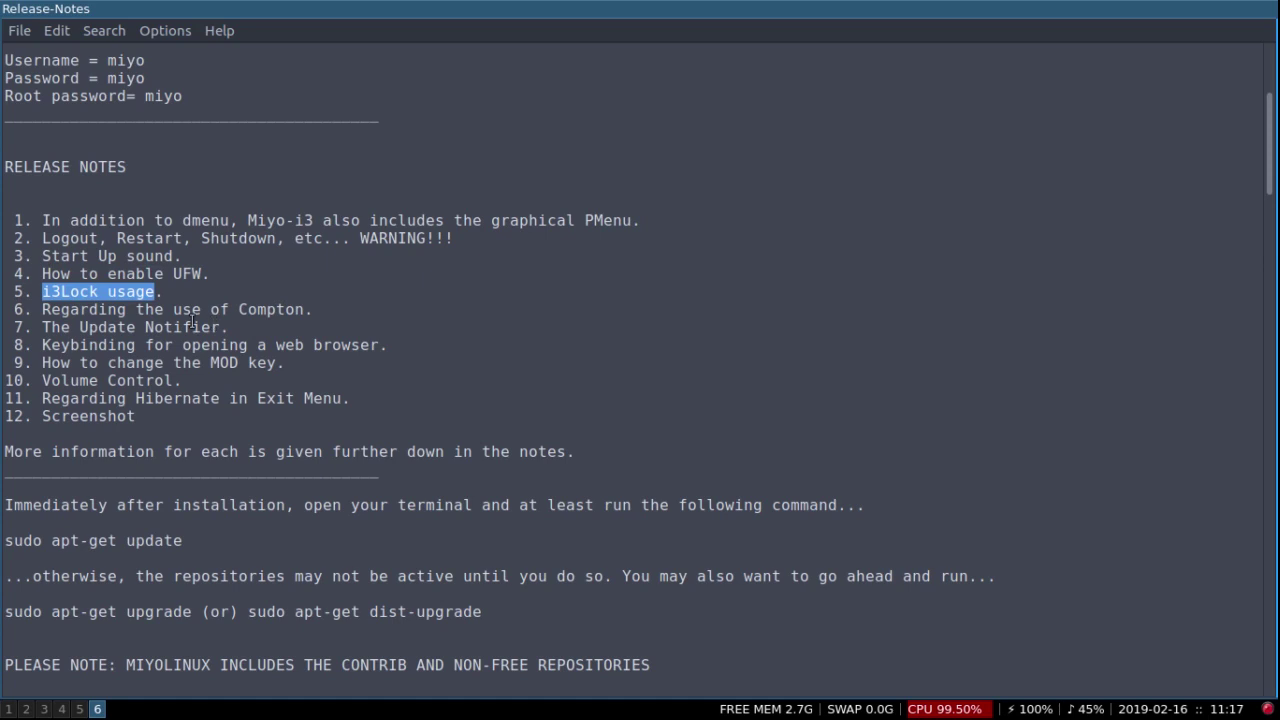
drag(42, 309, 314, 309)
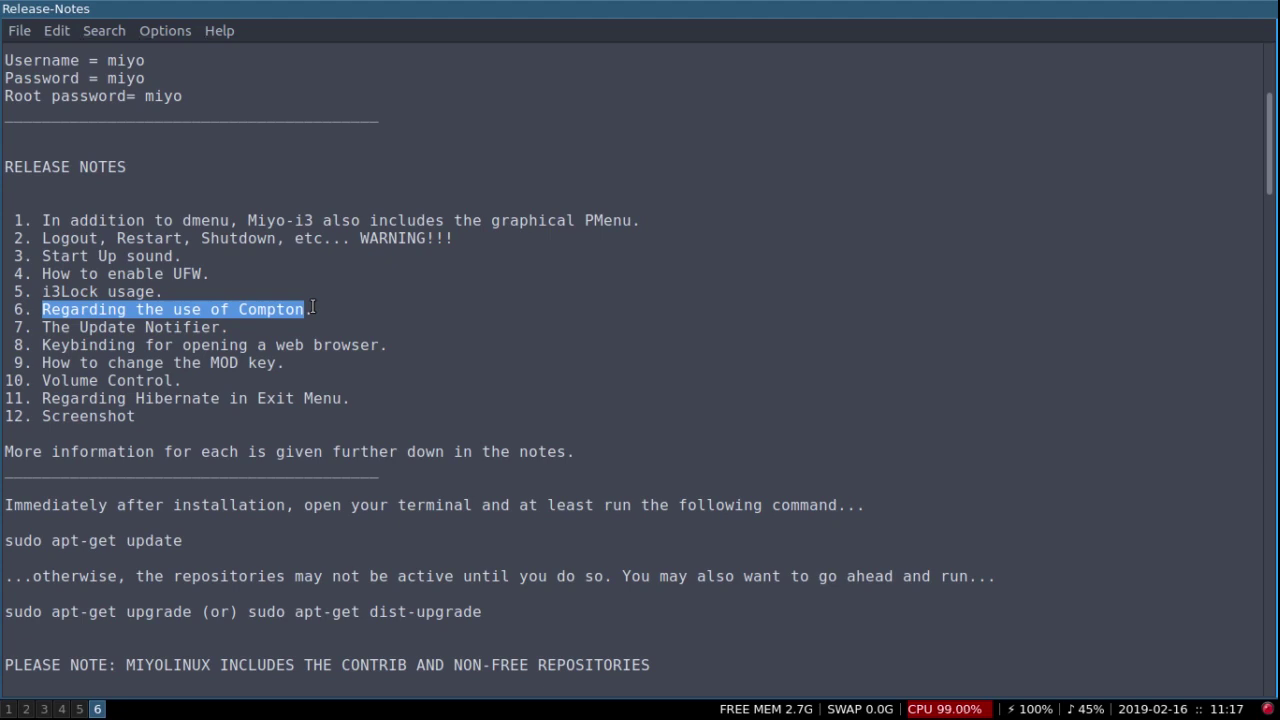
Step: Open compton.conf from Miyo Accessories, read through its settings, and quit the editor without changes
key(super+a)
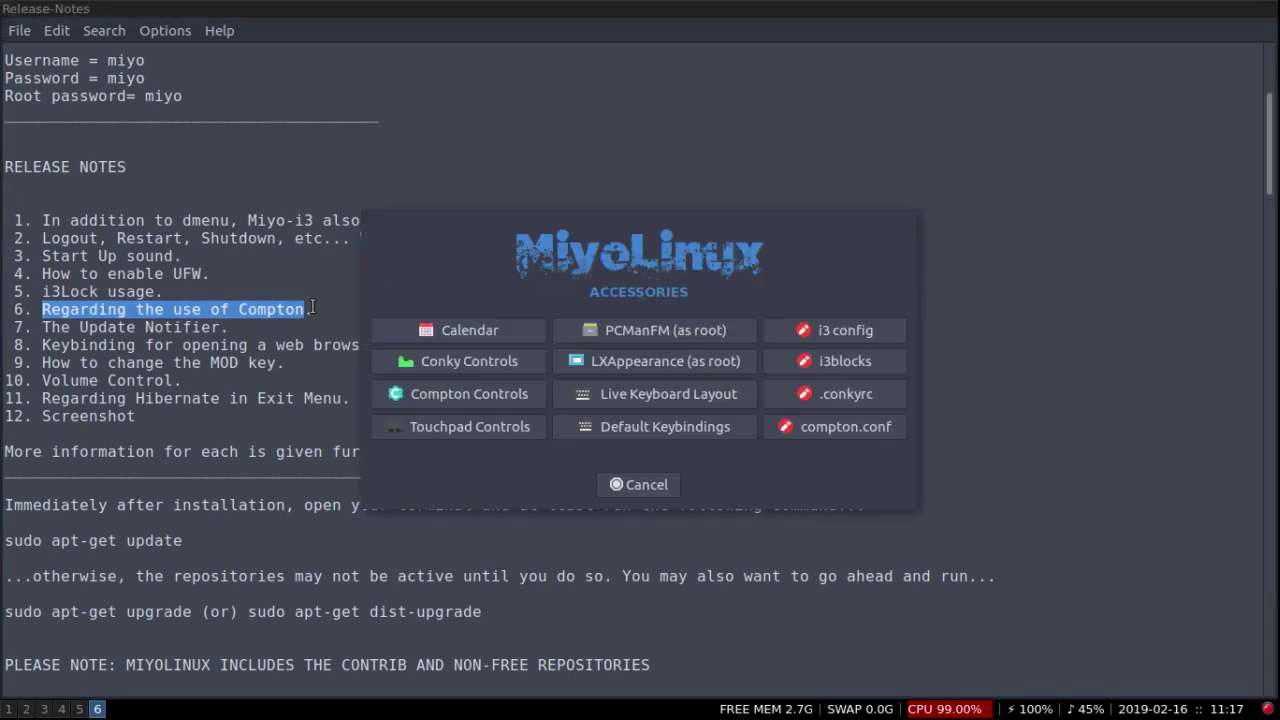
click(838, 428)
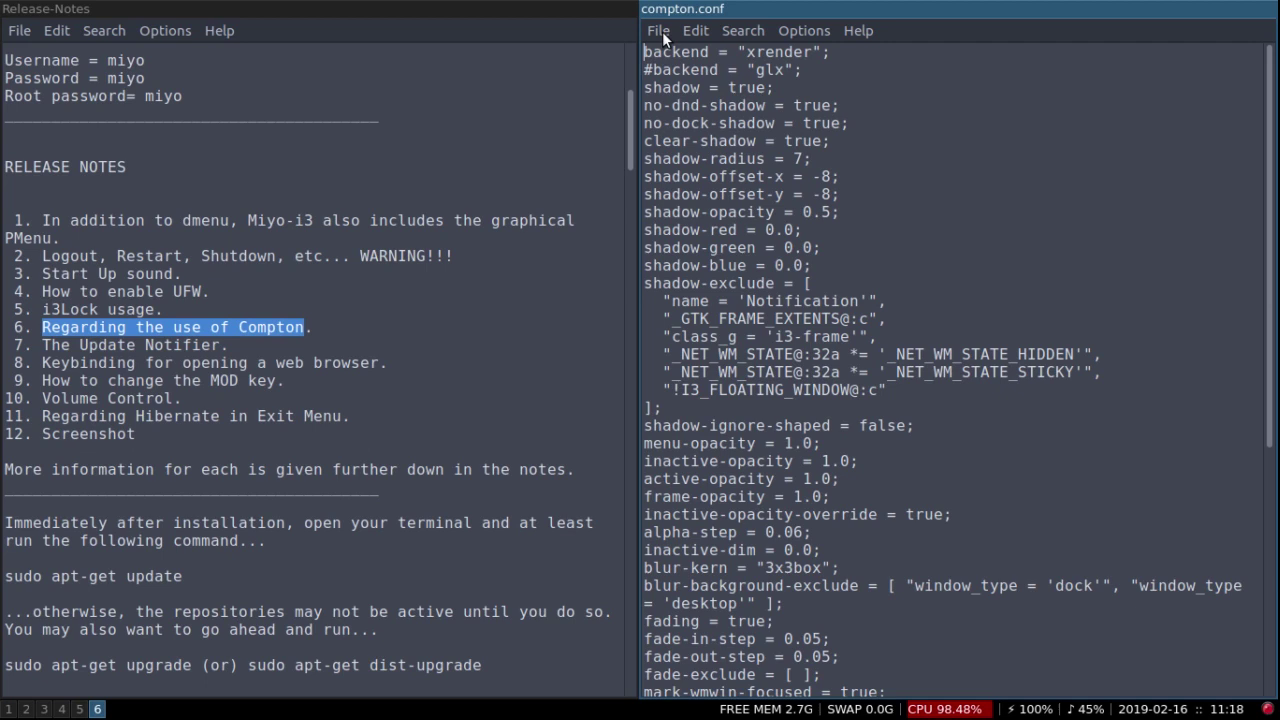
scroll(963, 289, down, 7)
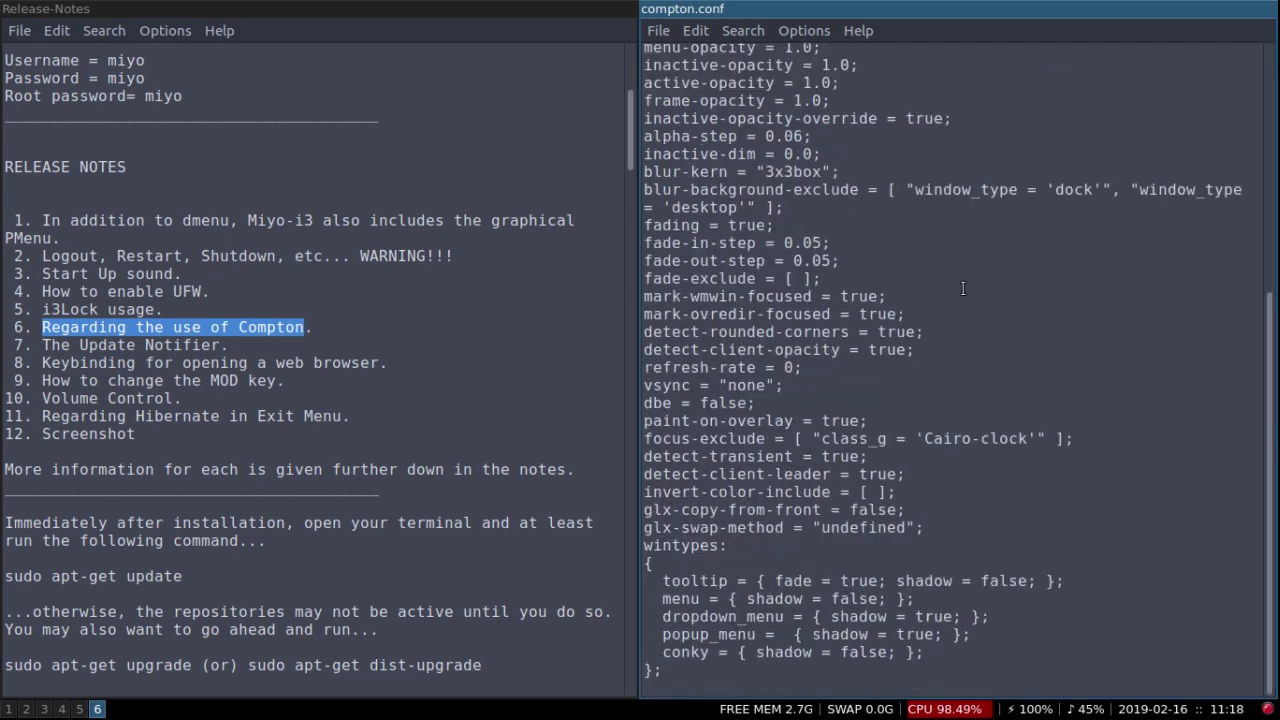
scroll(837, 440, up, 7)
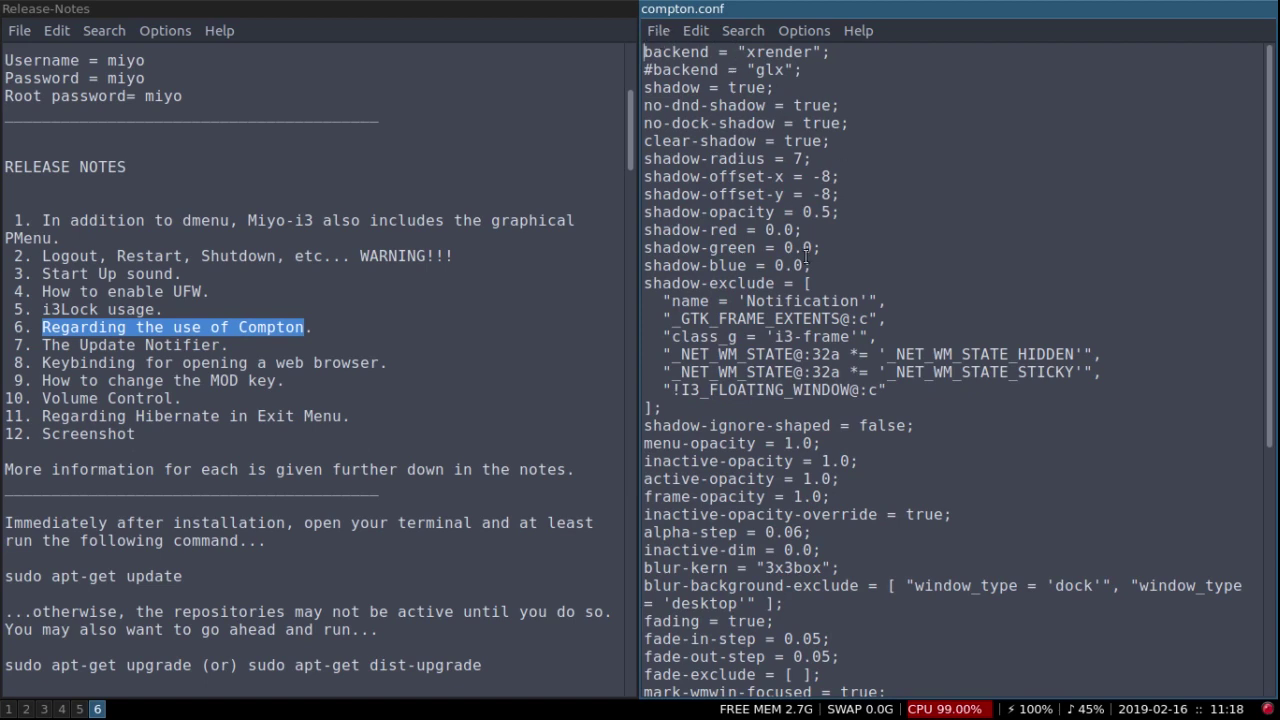
click(655, 31)
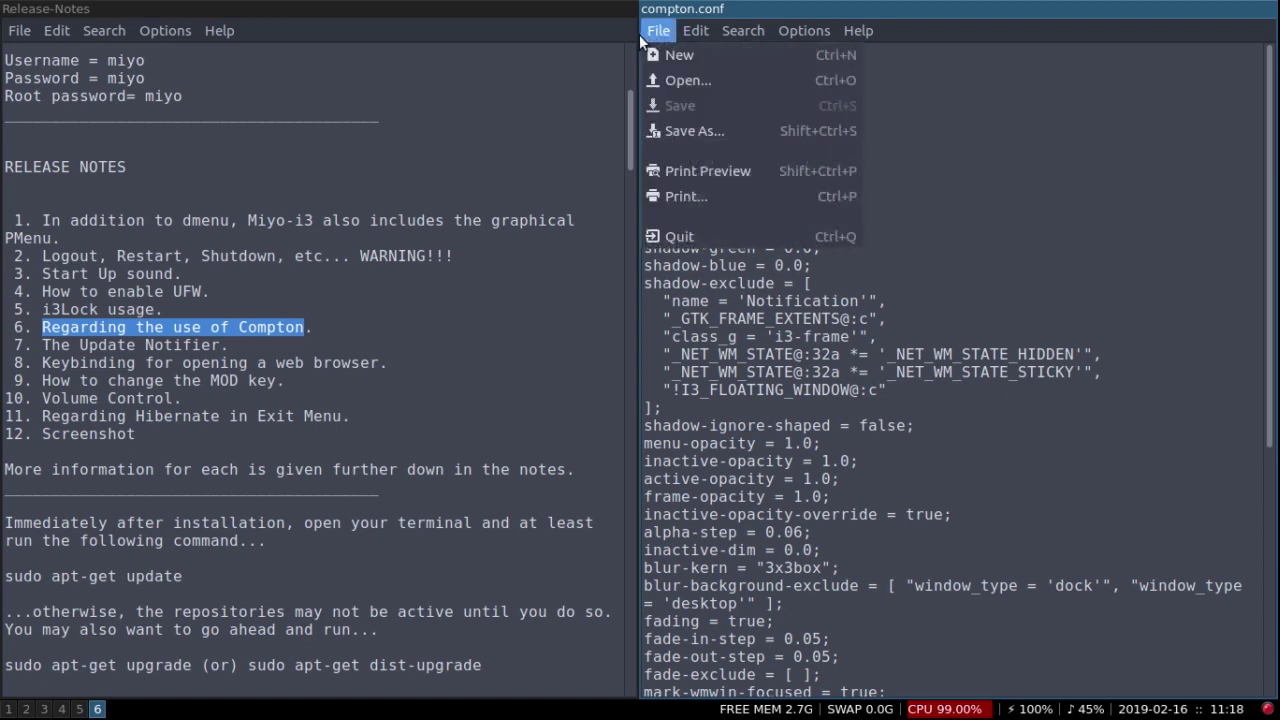
click(693, 237)
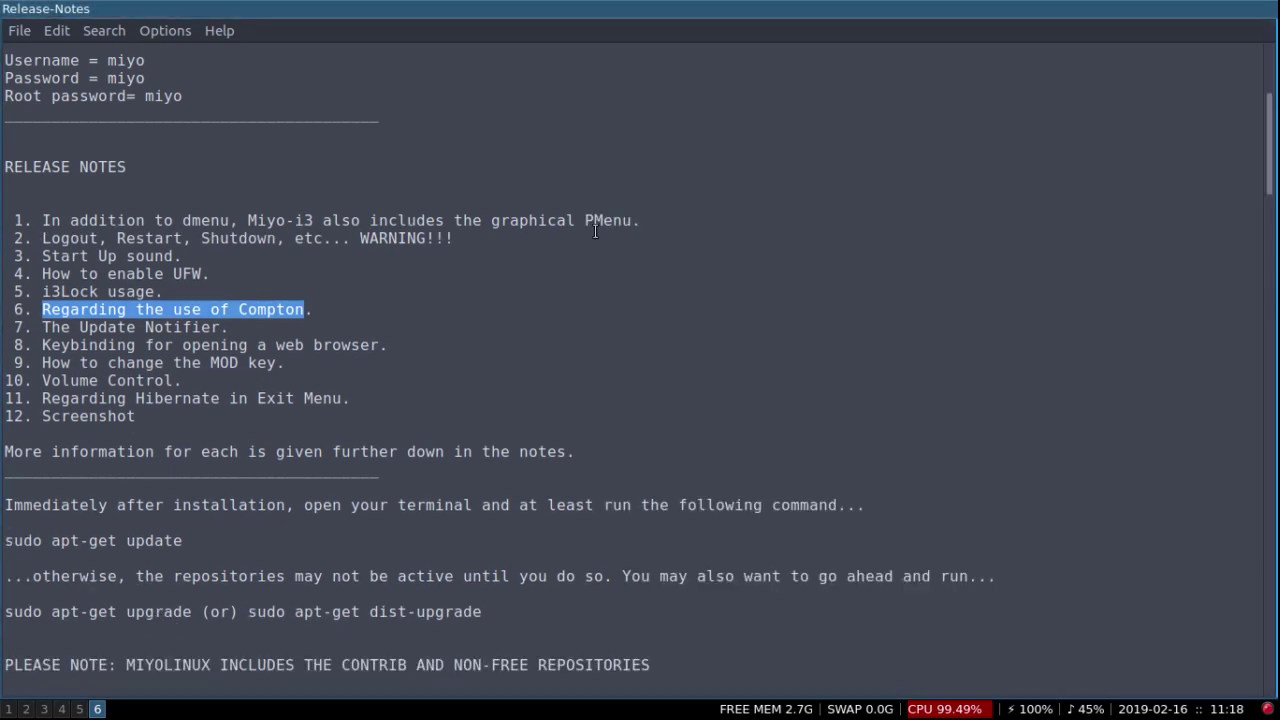
Step: Highlight release notes entries 7 to 9, from the Update Notifier to changing the MOD key, and the line about more information
scroll(595, 231, down, 1)
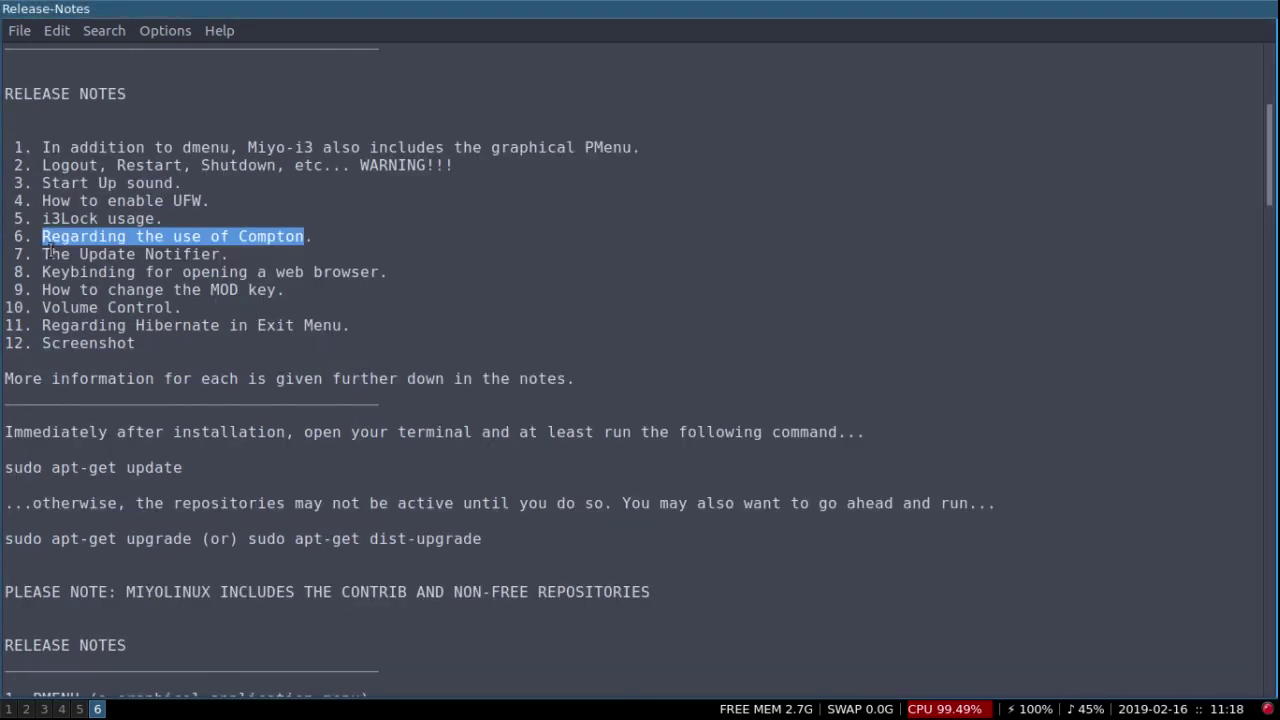
drag(47, 254, 221, 256)
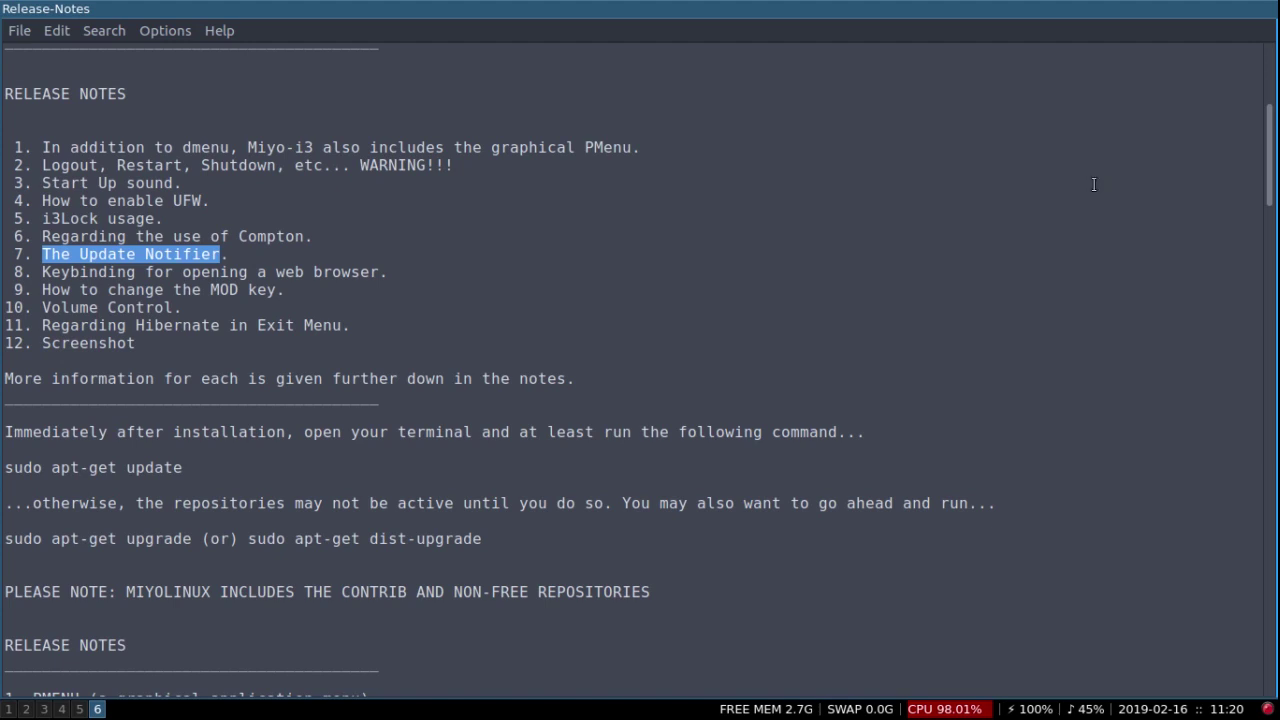
drag(42, 272, 391, 273)
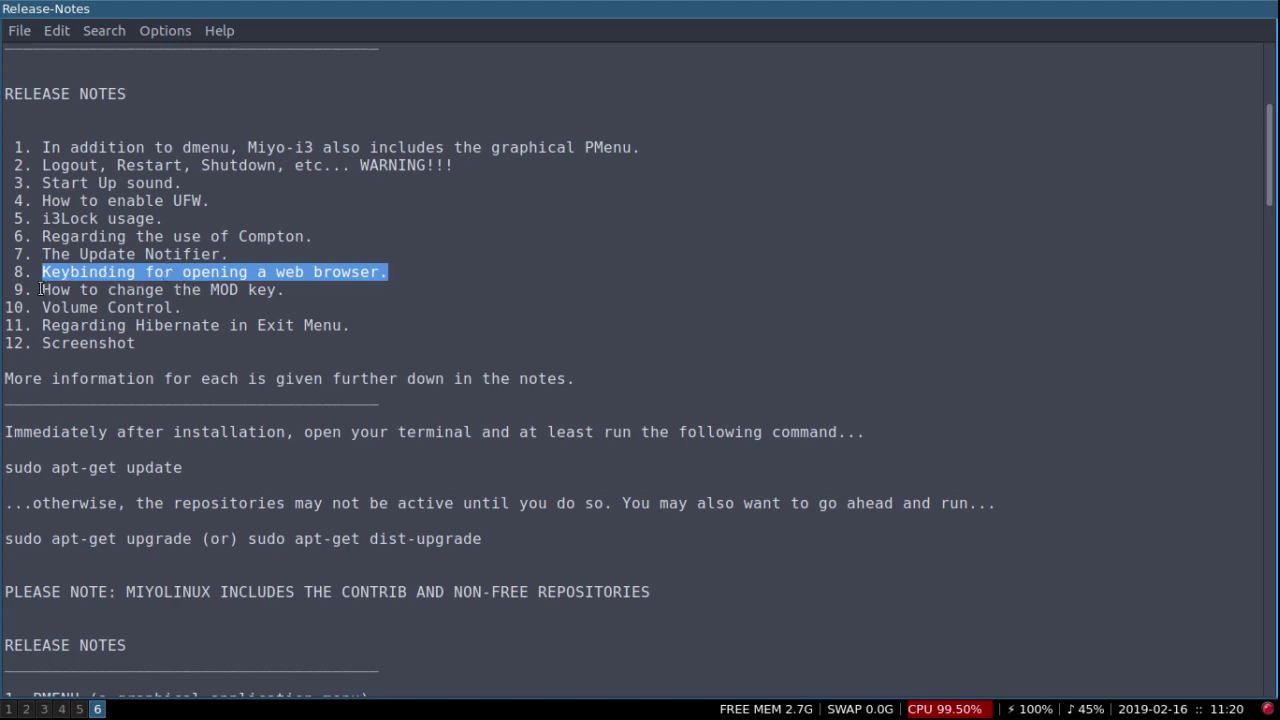
drag(45, 289, 286, 290)
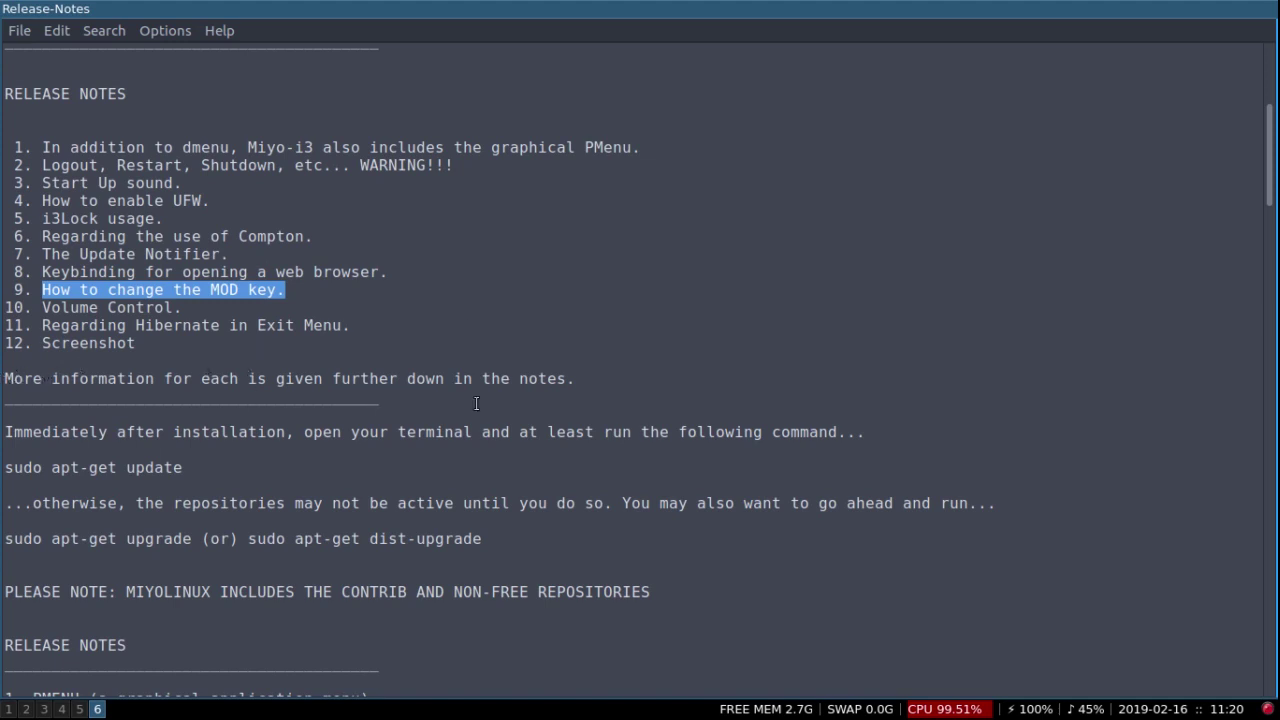
click(578, 380)
drag(578, 380, 2, 376)
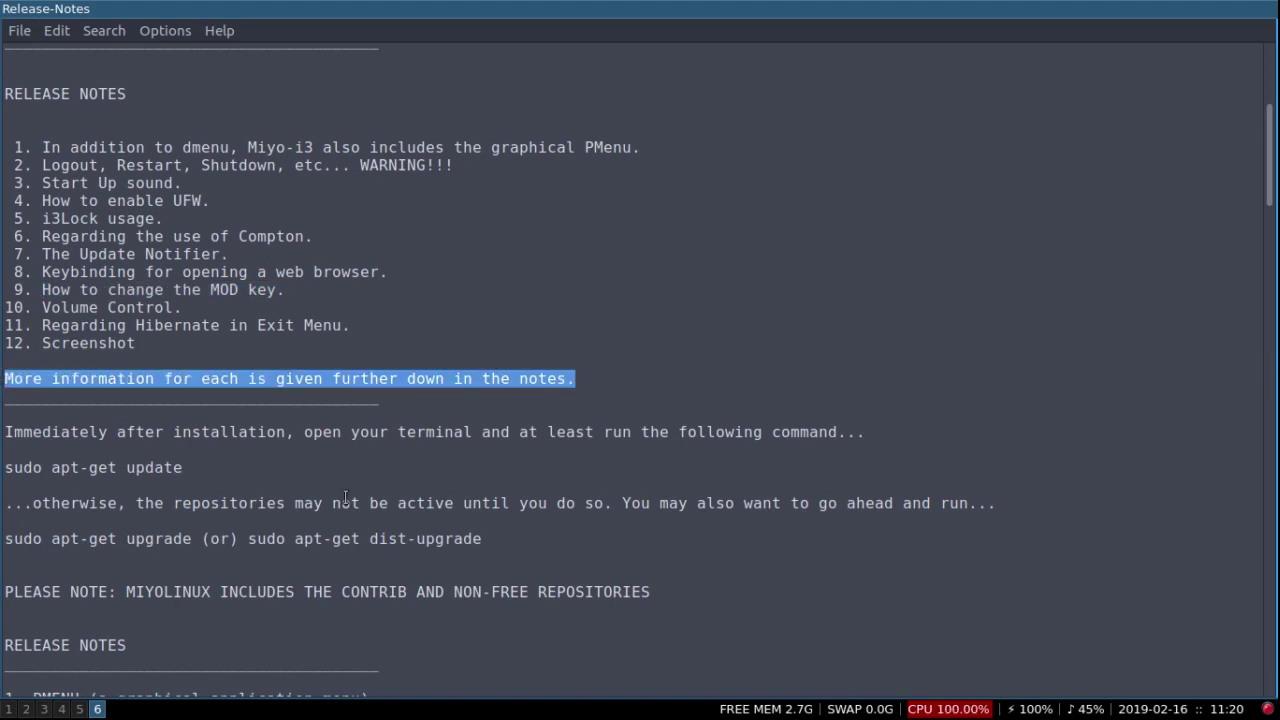
Step: Highlight the Volume Control entry, and demonstrate raising the system volume and lowering it back
click(346, 309)
drag(190, 302, 44, 305)
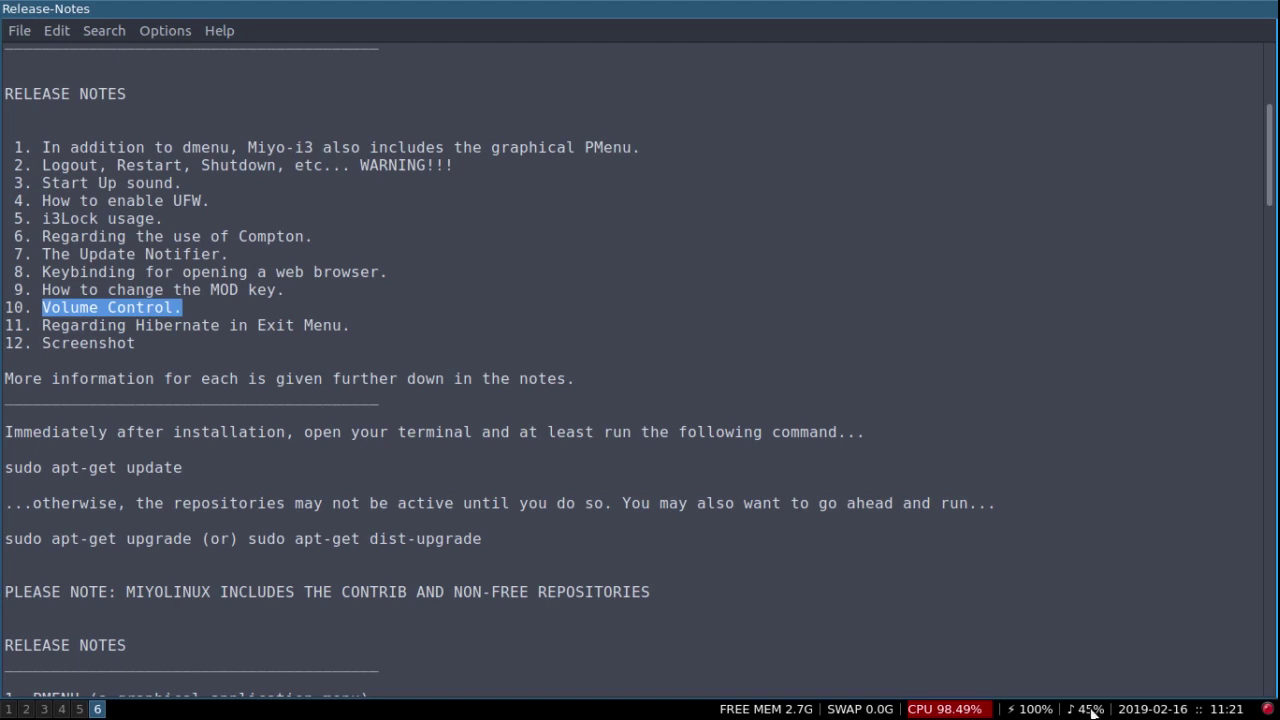
scroll(1092, 712, up, 1)
scroll(1094, 712, up, 2)
scroll(1094, 711, up, 1)
scroll(1094, 711, down, 1)
scroll(1094, 711, down, 1)
scroll(1094, 711, down, 1)
Step: Highlight the entries on Hibernate in the Exit Menu and Screenshot, and return to the empty desktop on workspace 2
drag(42, 325, 362, 333)
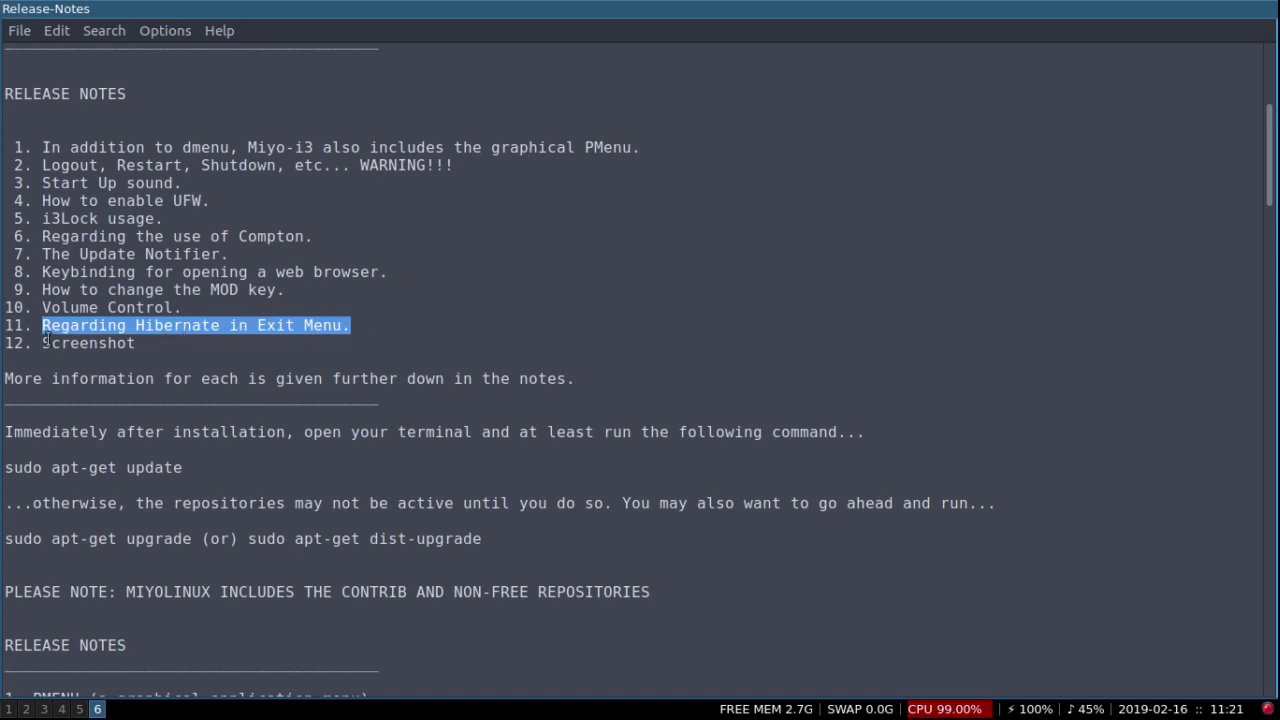
drag(43, 342, 158, 358)
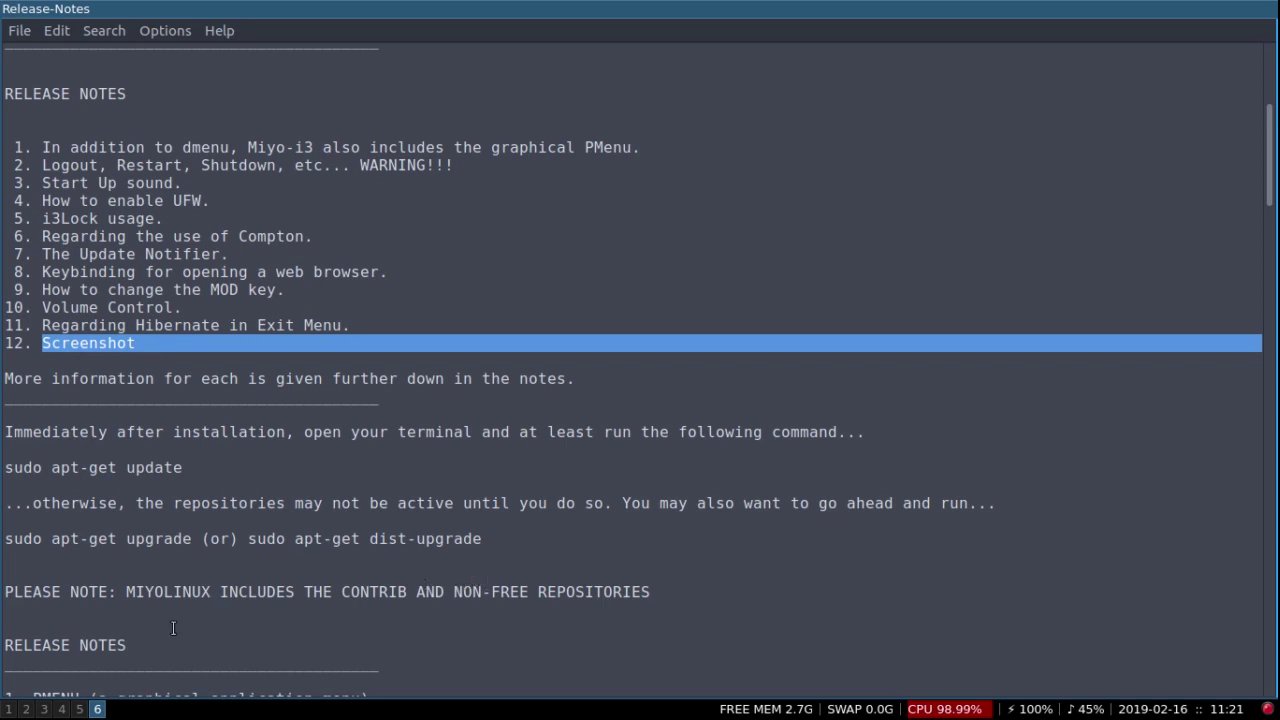
click(8, 709)
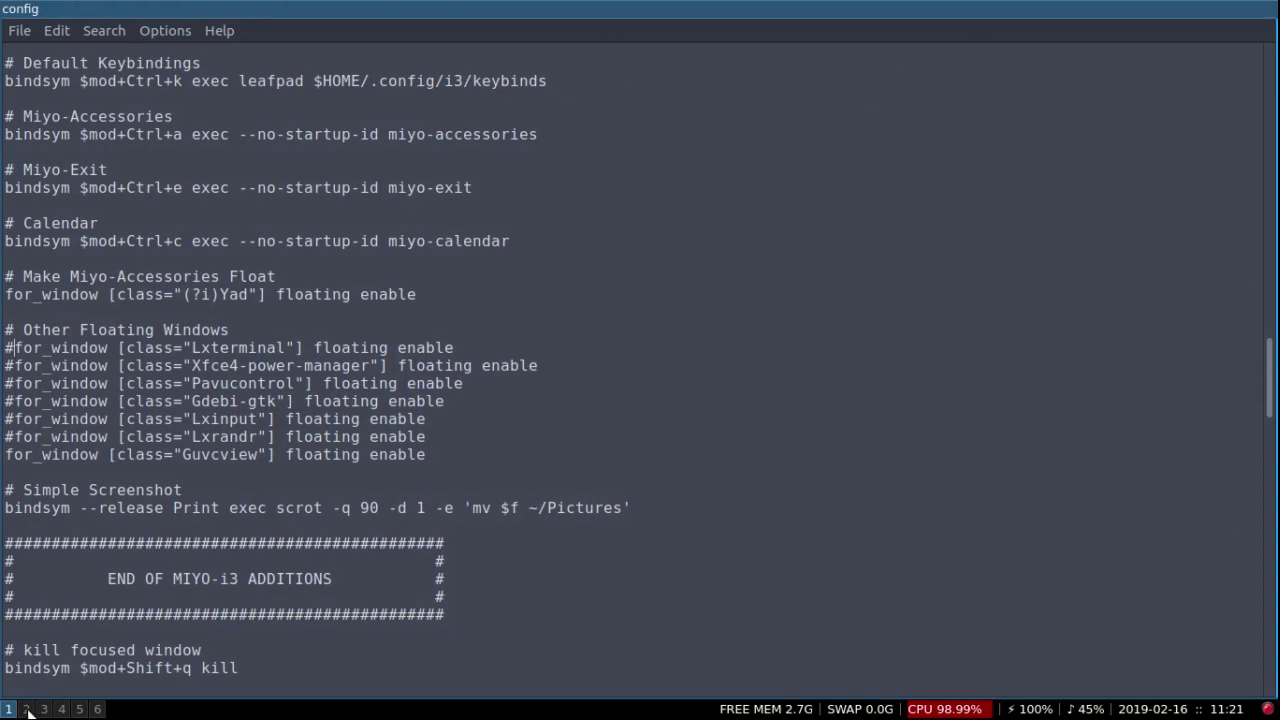
click(27, 709)
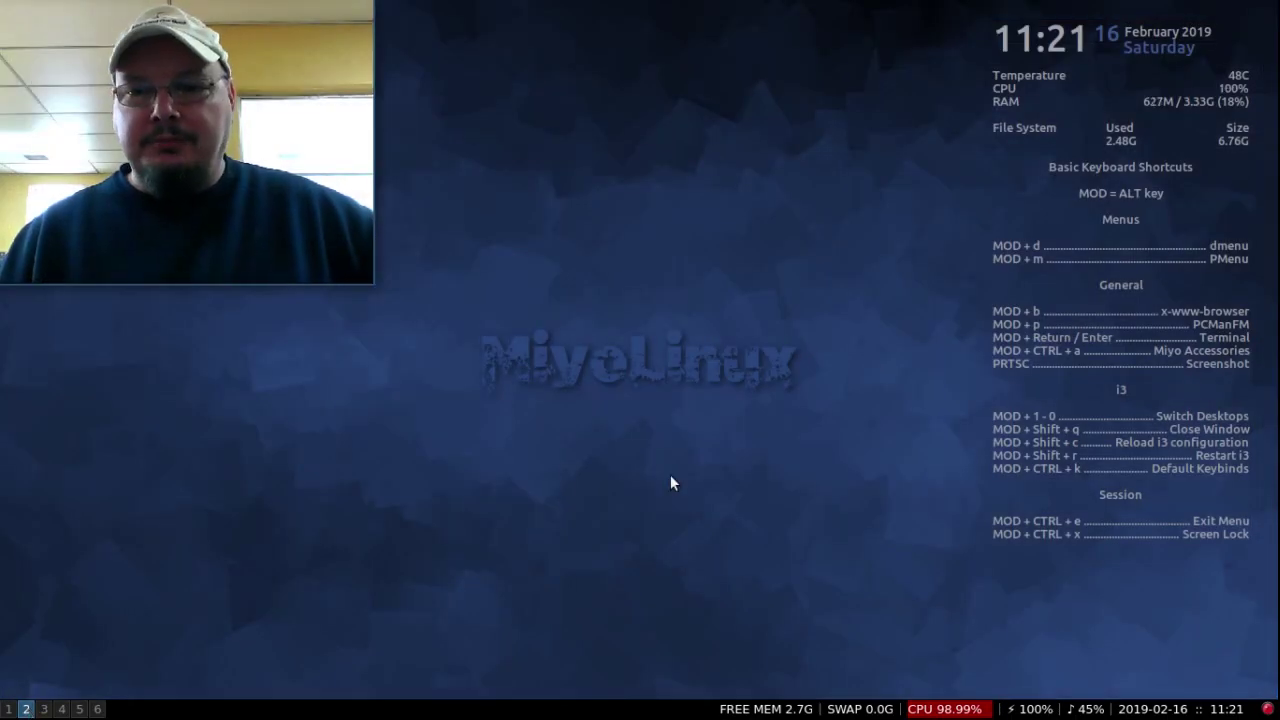